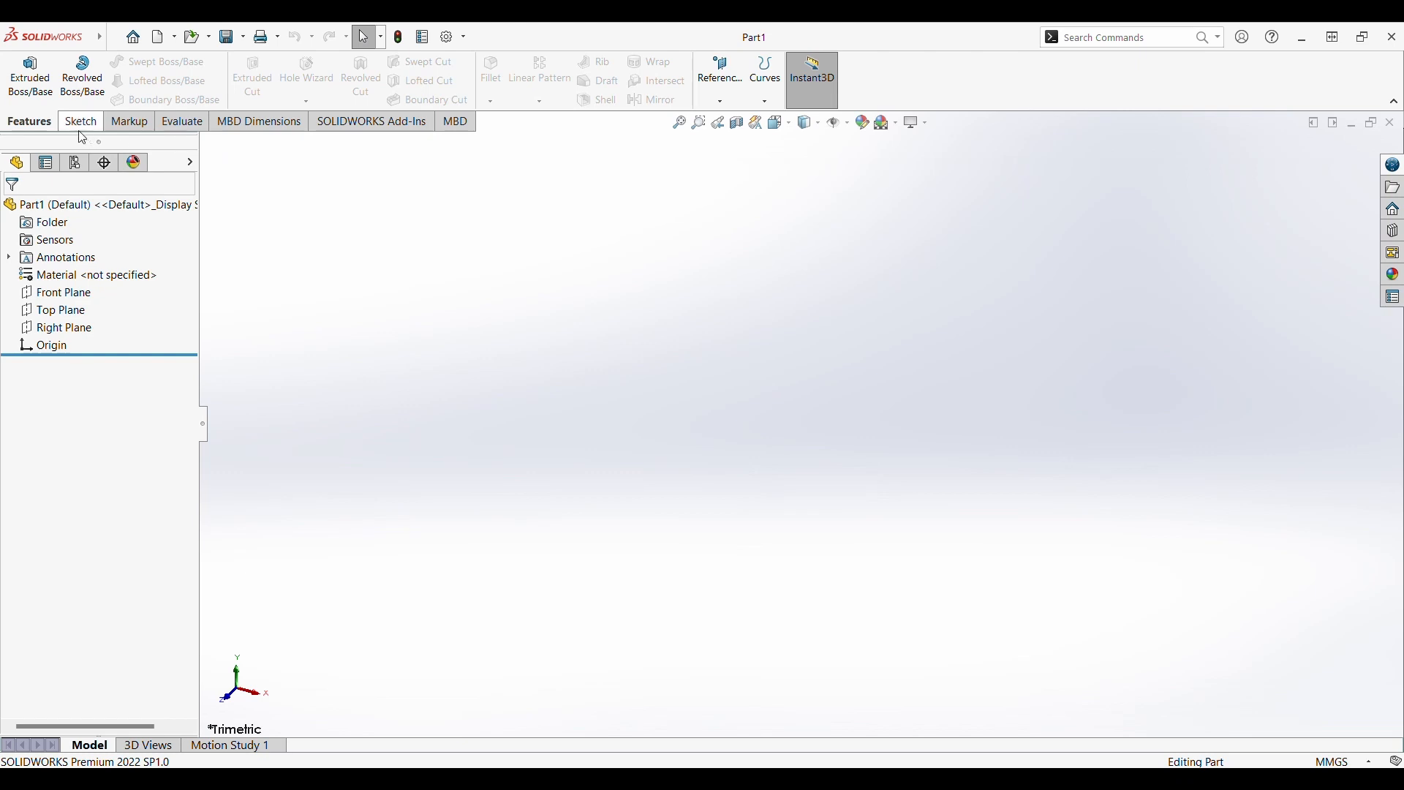
Start a sketch on the Top Plane and draw a horizontal line about 54 mm long with a vertical line down from its right end.
{"action": "left_click", "coordinate": [81, 122]}
{"action": "left_click", "coordinate": [23, 71]}
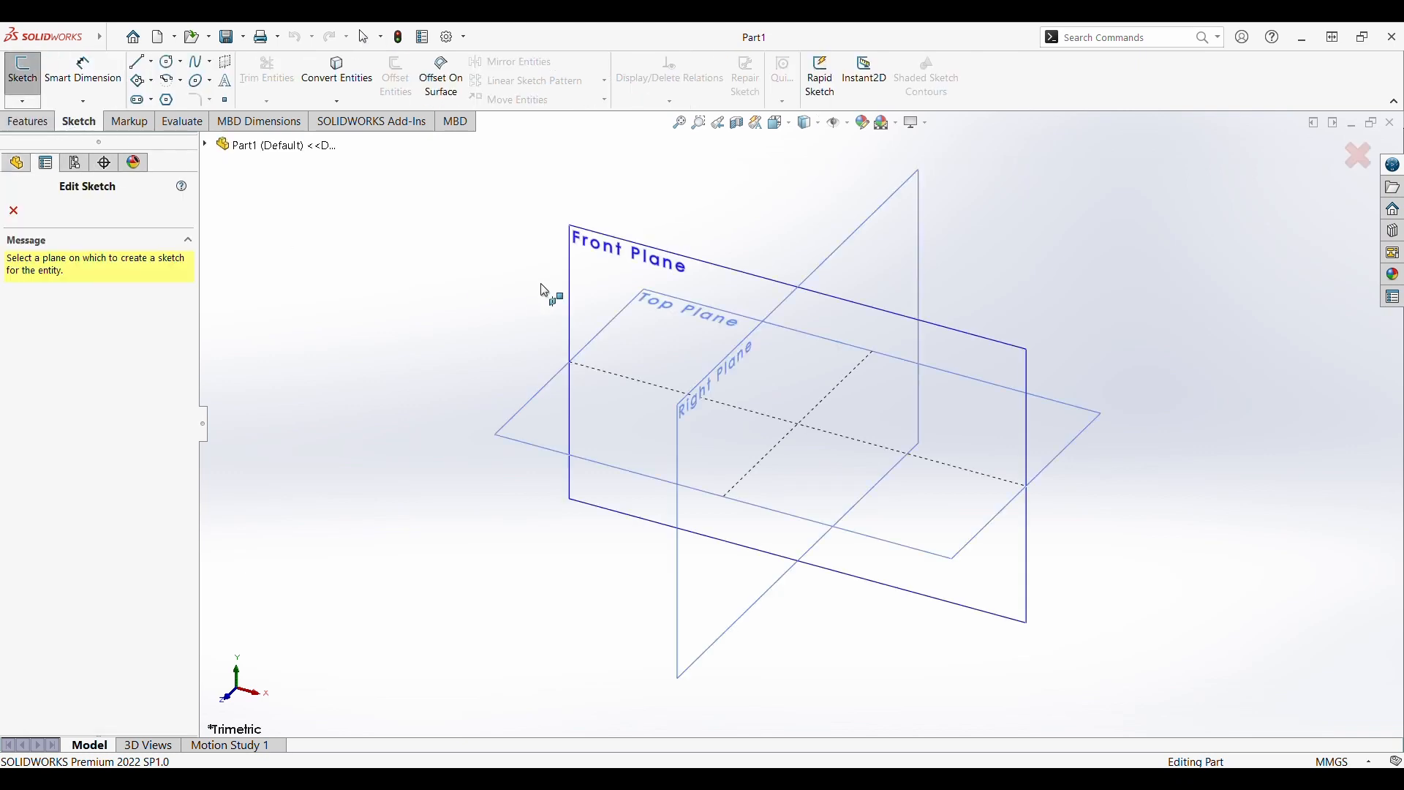
{"action": "left_click", "coordinate": [653, 472]}
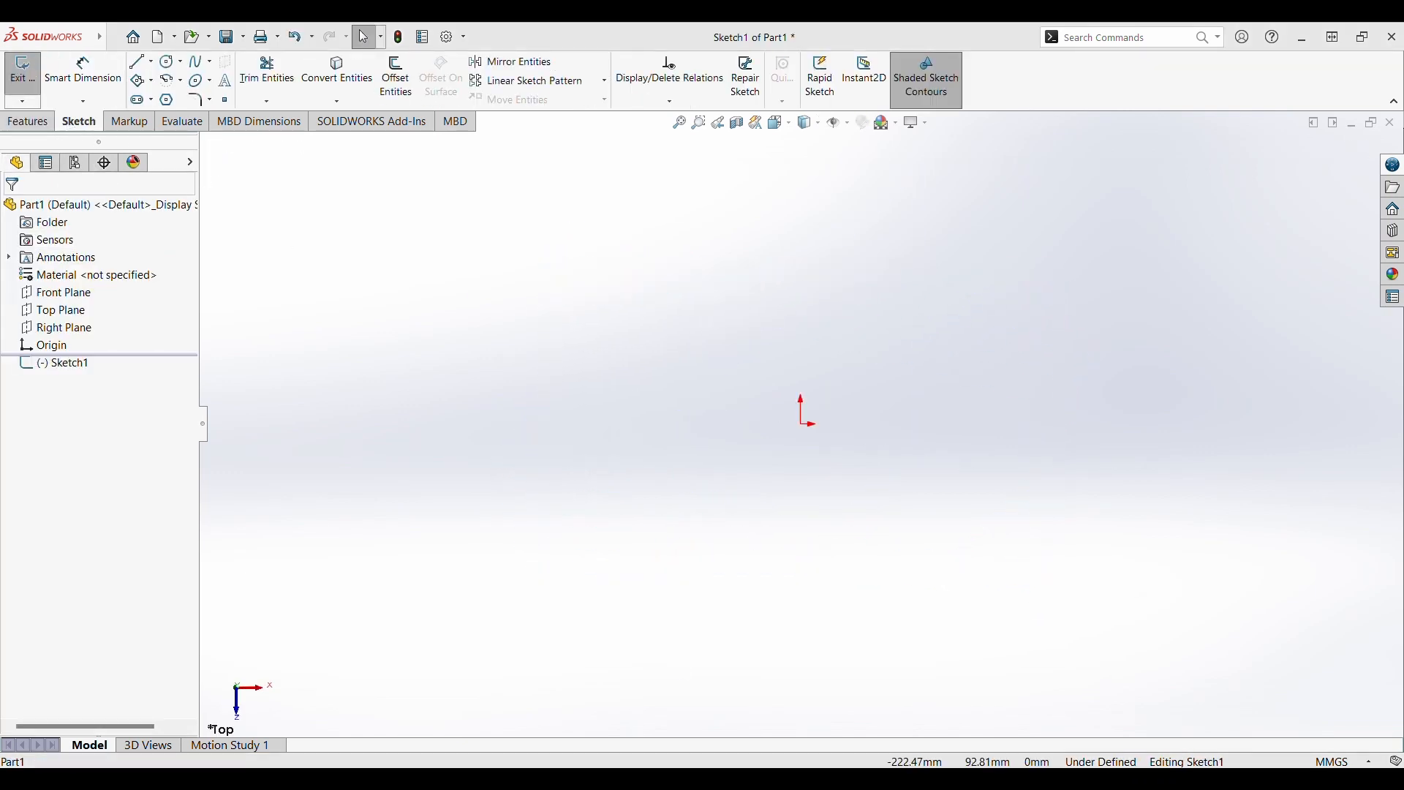
{"action": "left_click", "coordinate": [137, 64]}
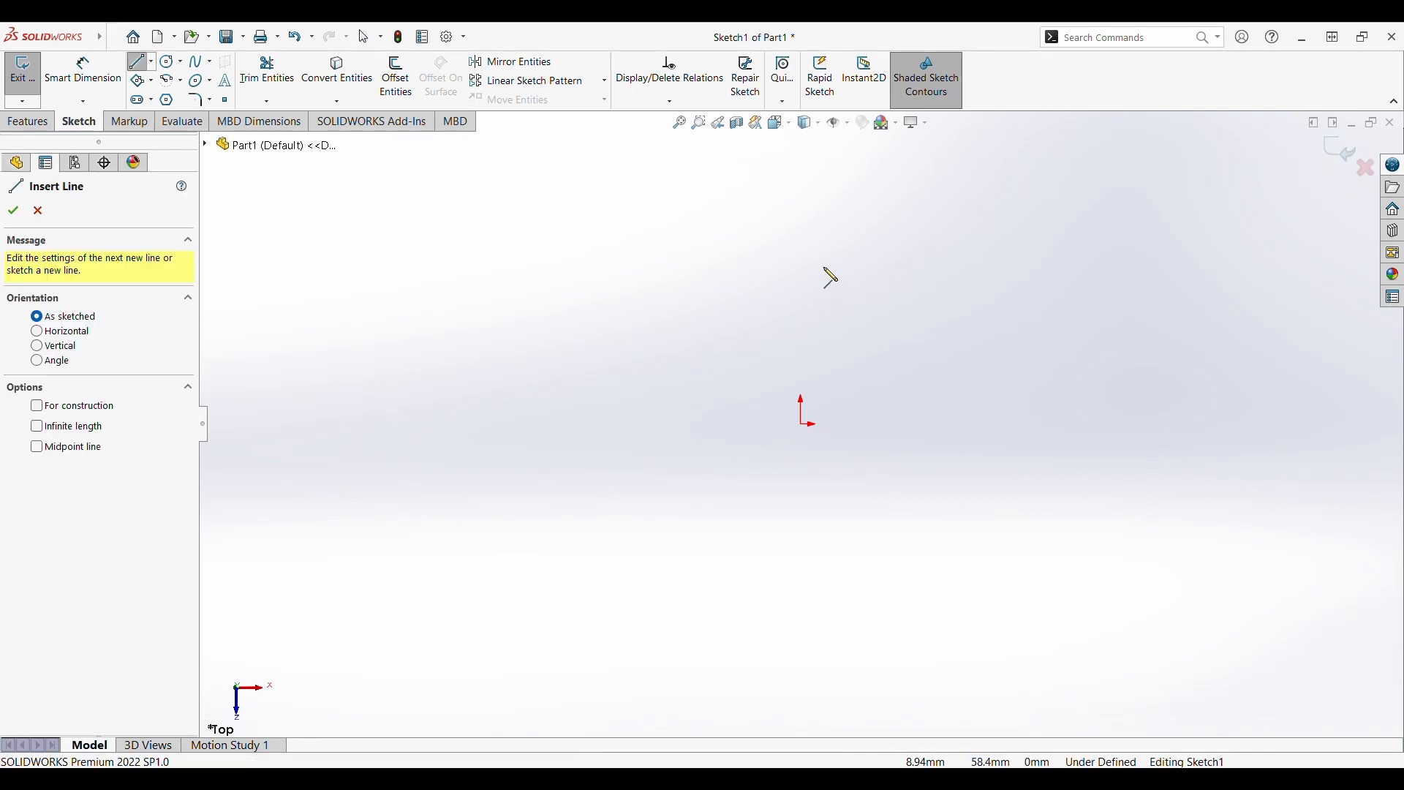
{"action": "left_click", "coordinate": [802, 246]}
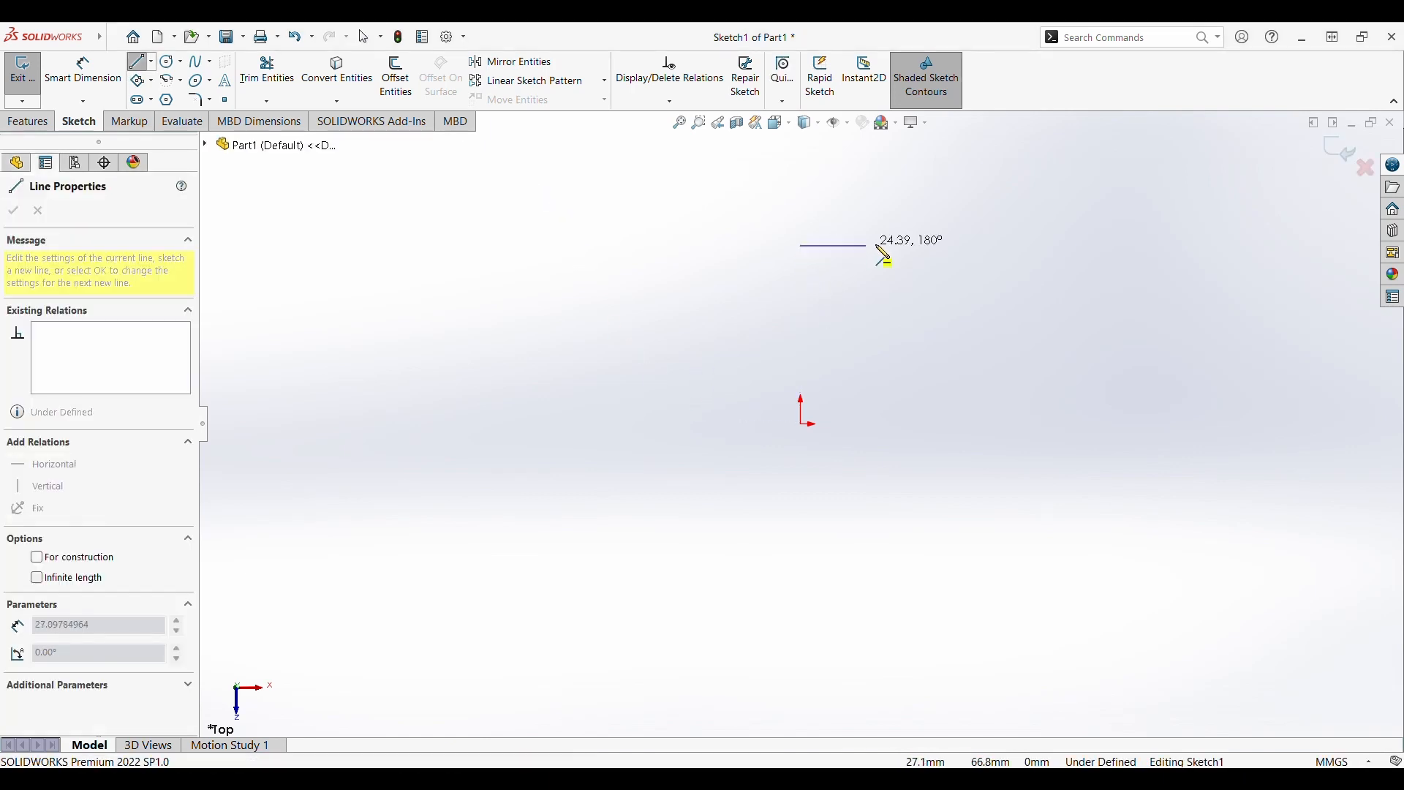
{"action": "left_click", "coordinate": [947, 246]}
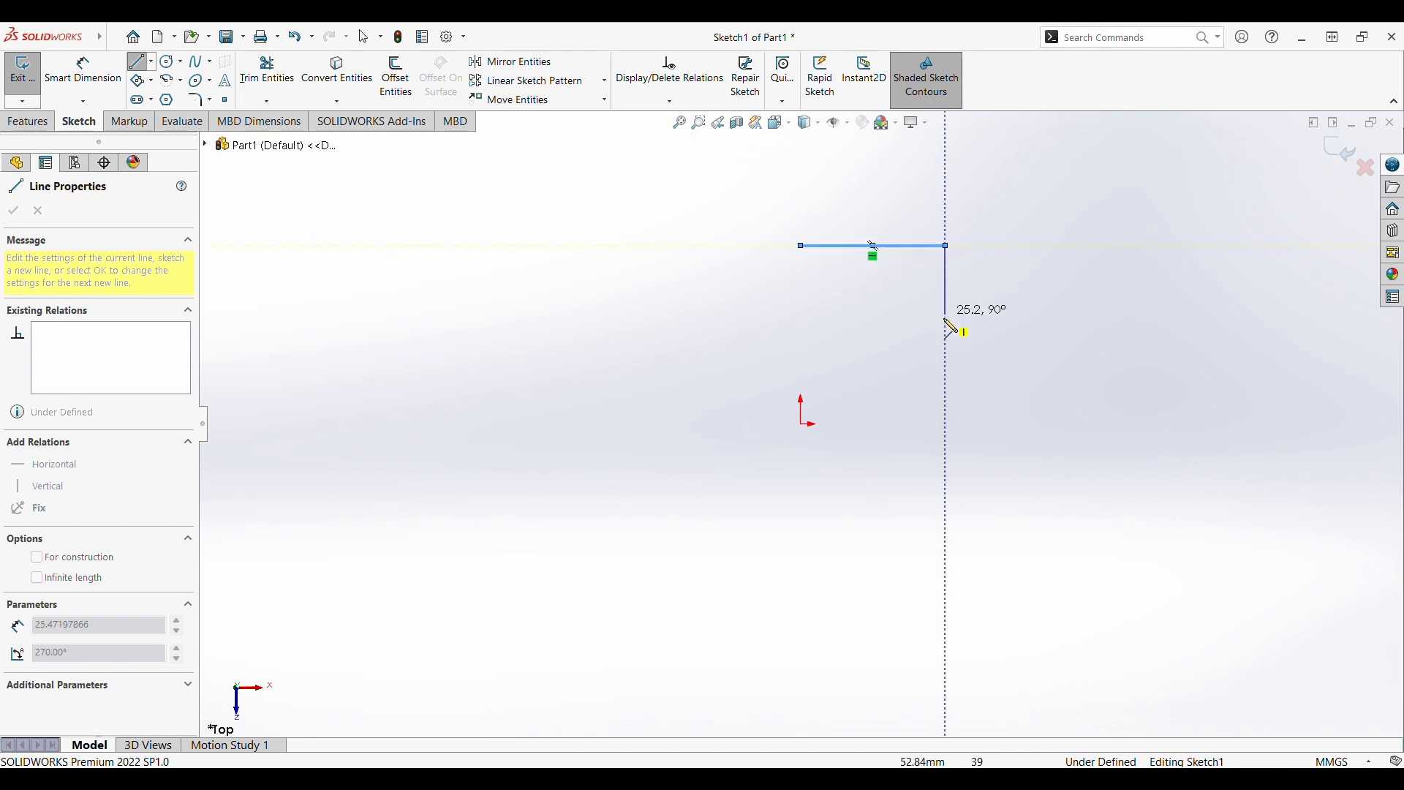
{"action": "left_click", "coordinate": [947, 402]}
{"action": "key", "text": "Escape"}
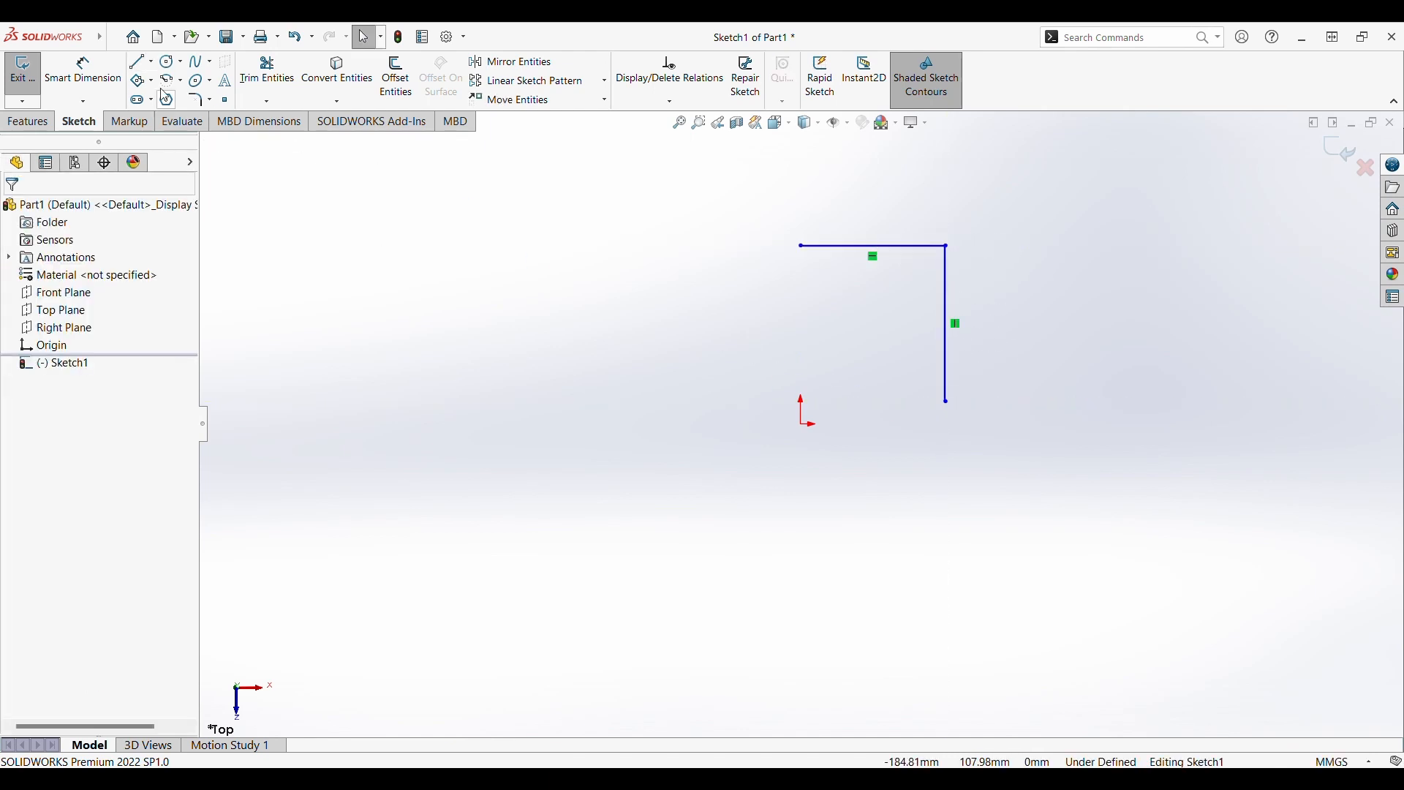
Dimension the horizontal line and the vertical line to 30 mm each.
{"action": "left_click", "coordinate": [83, 71]}
{"action": "left_click", "coordinate": [878, 252]}
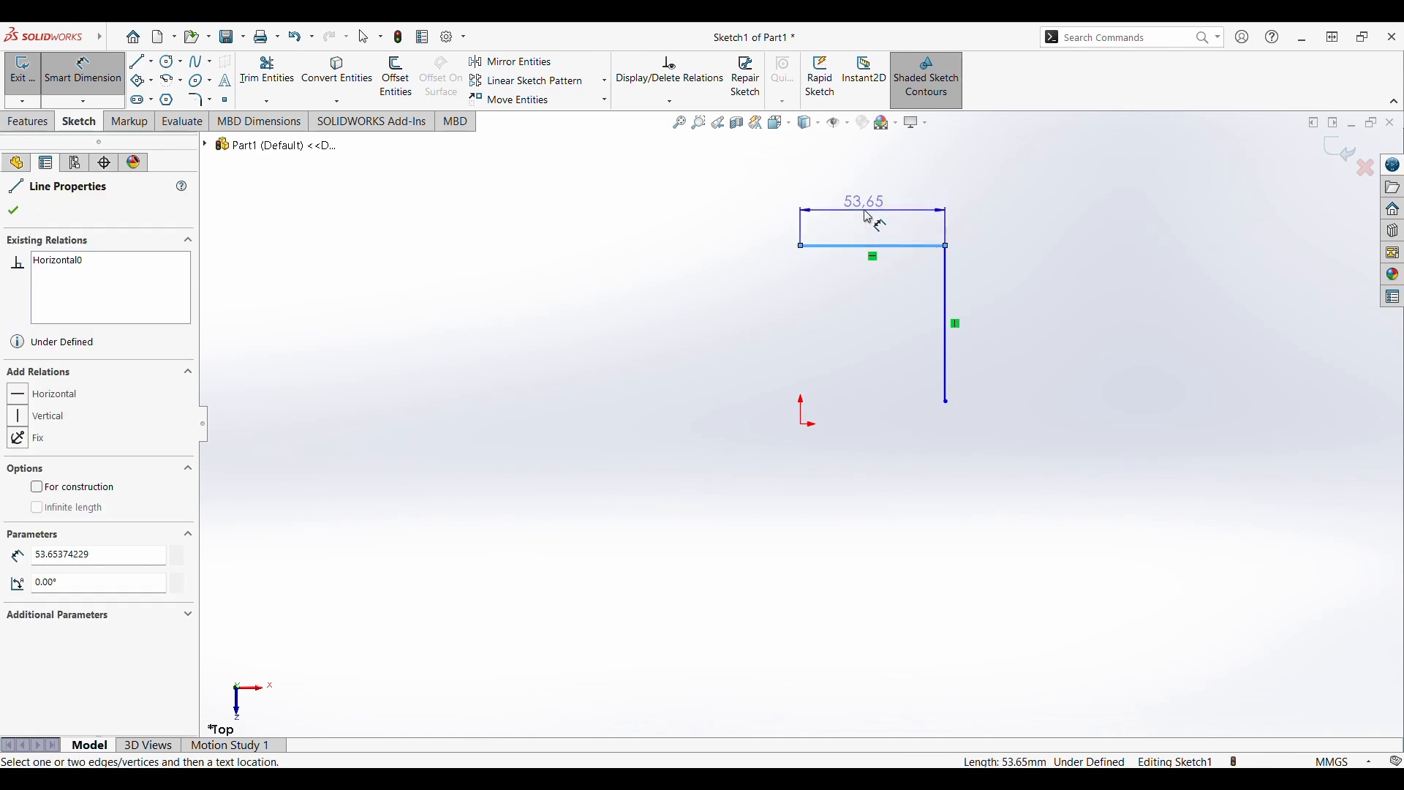
{"action": "left_click", "coordinate": [863, 212]}
{"action": "type", "text": "30"}
{"action": "key", "text": "Return"}
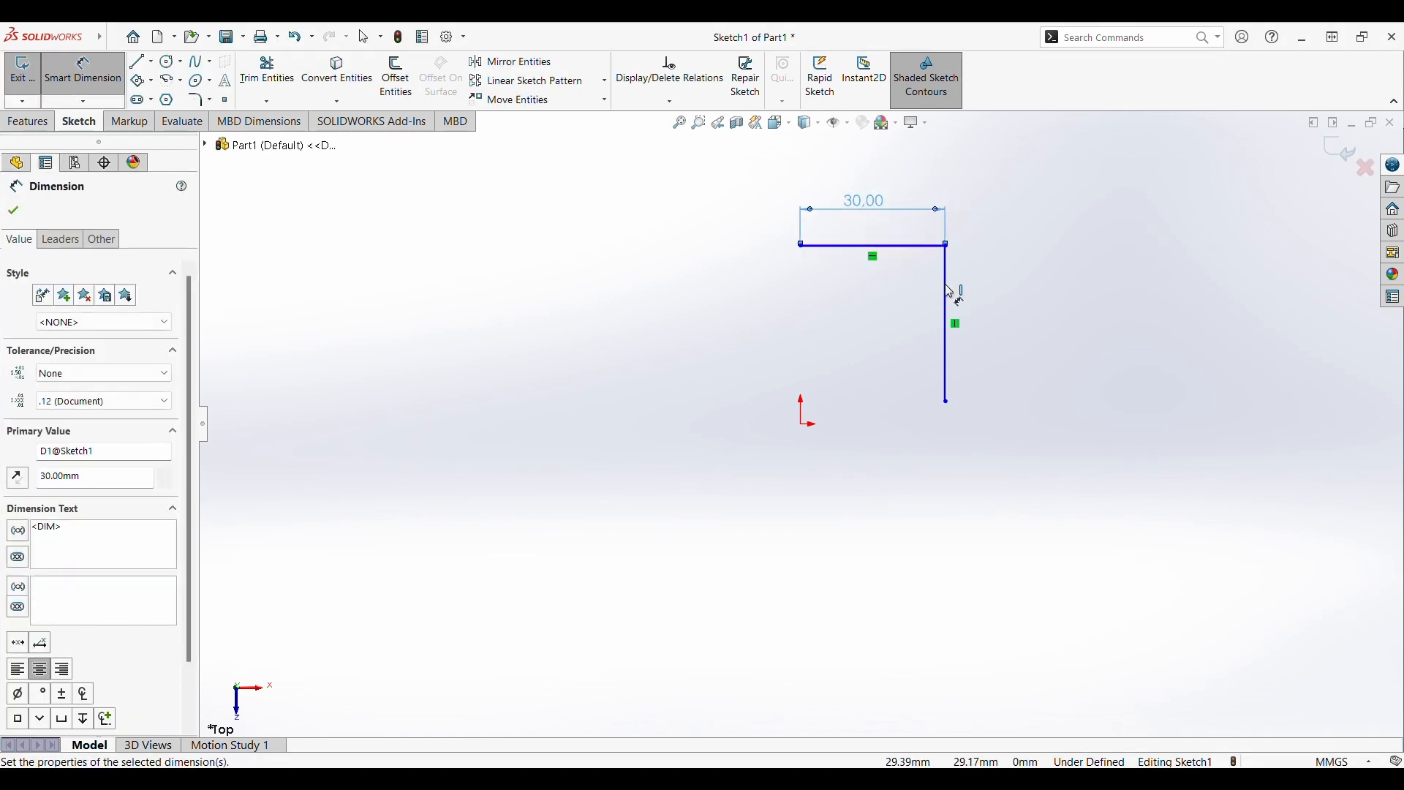
{"action": "left_click", "coordinate": [948, 296]}
{"action": "left_click", "coordinate": [1002, 335]}
{"action": "type", "text": "30"}
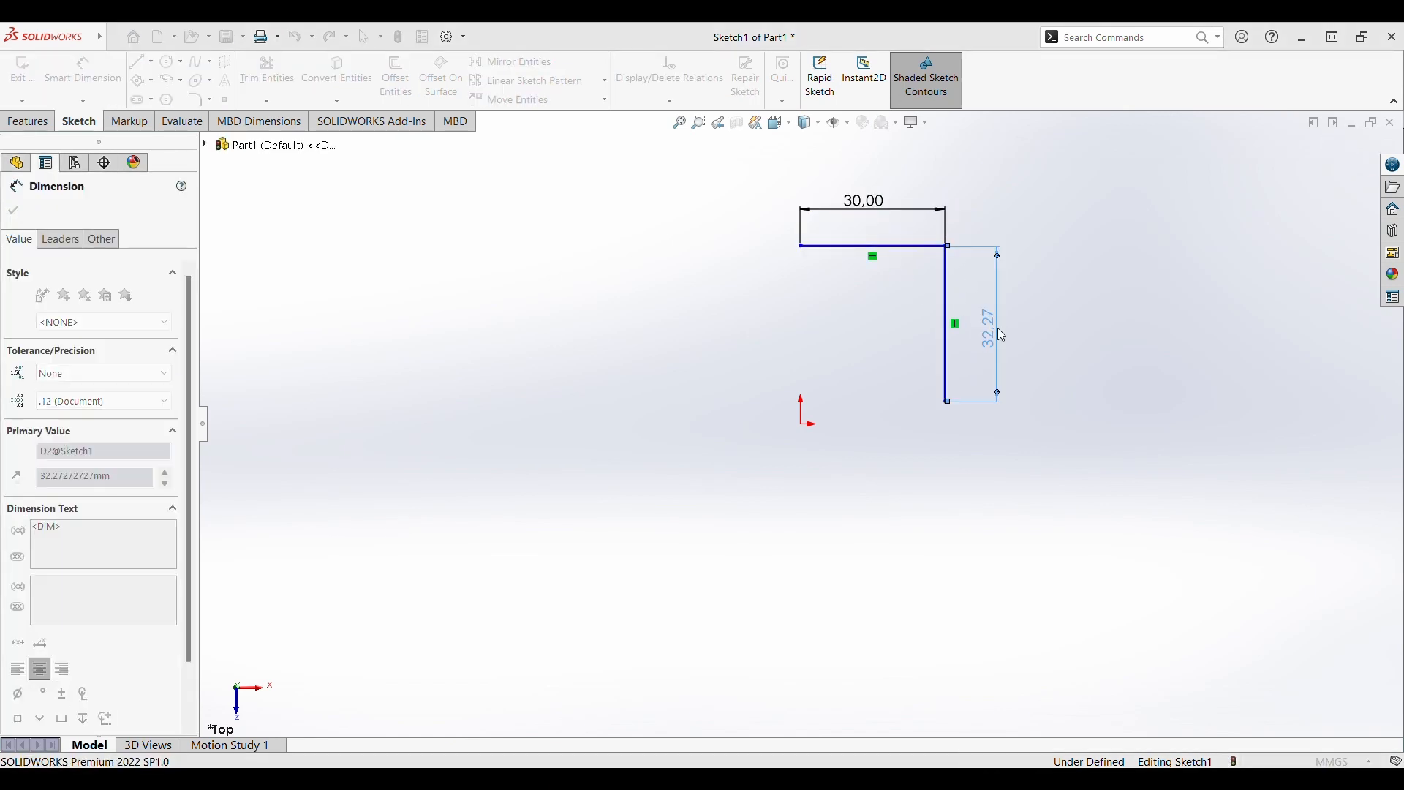
{"action": "key", "text": "Return"}
{"action": "key", "text": "Escape"}
Add a Horizontal relation between the vertical line's lower endpoint and the origin.
{"action": "left_click", "coordinate": [948, 393]}
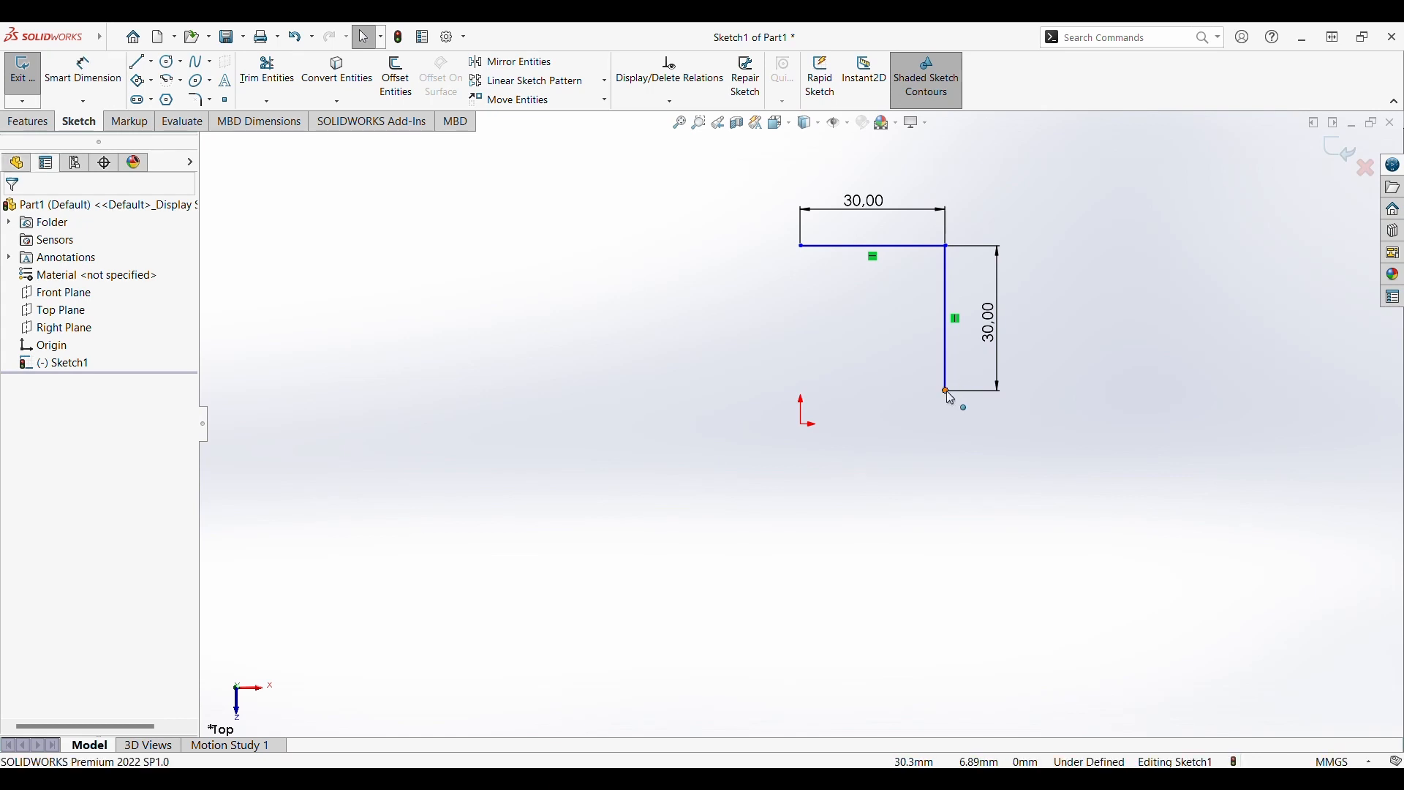
{"action": "left_click", "coordinate": [806, 430]}
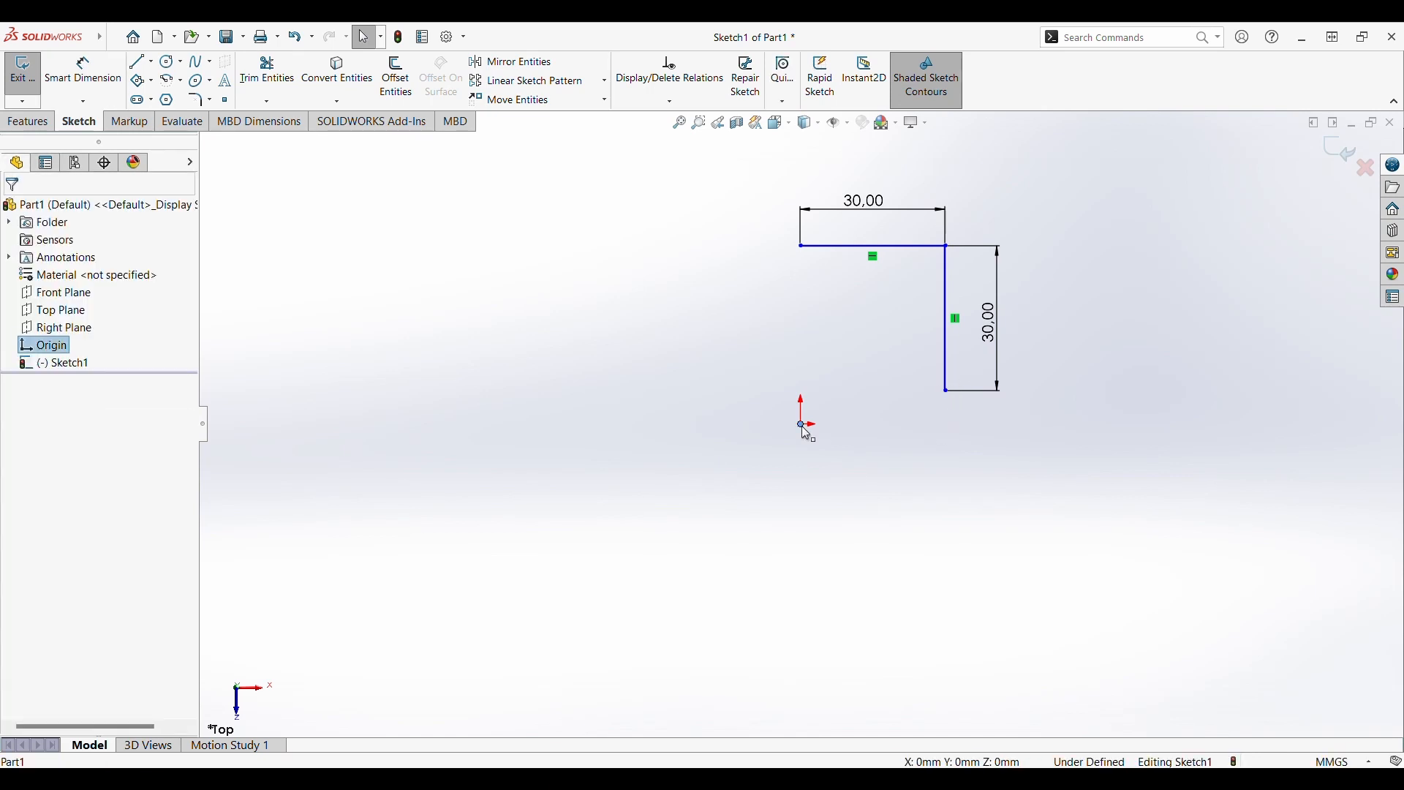
{"action": "left_click", "coordinate": [952, 416]}
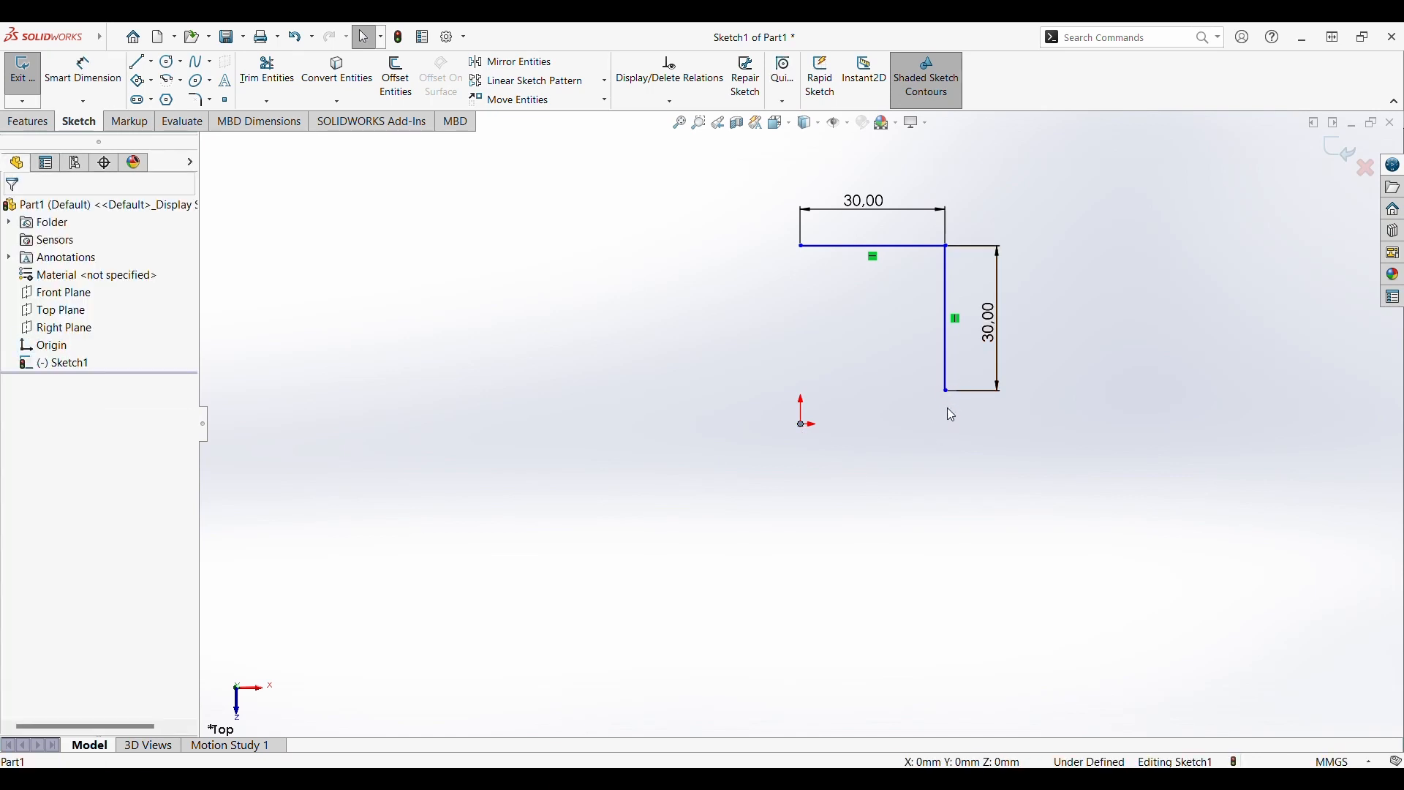
{"action": "left_click", "coordinate": [947, 393]}
{"action": "left_click", "coordinate": [802, 425], "text": "ctrl"}
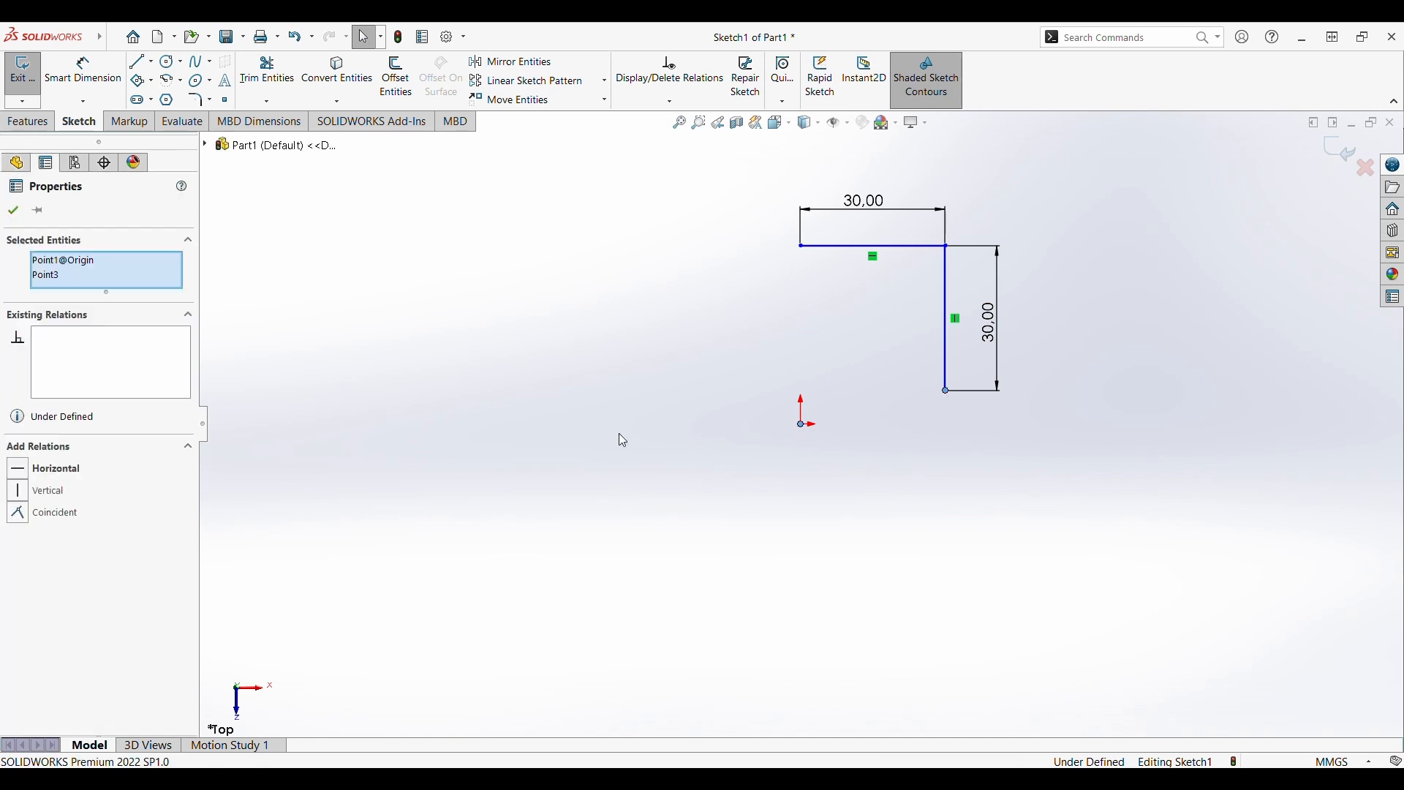
{"action": "left_click", "coordinate": [26, 468]}
{"action": "left_click", "coordinate": [900, 518]}
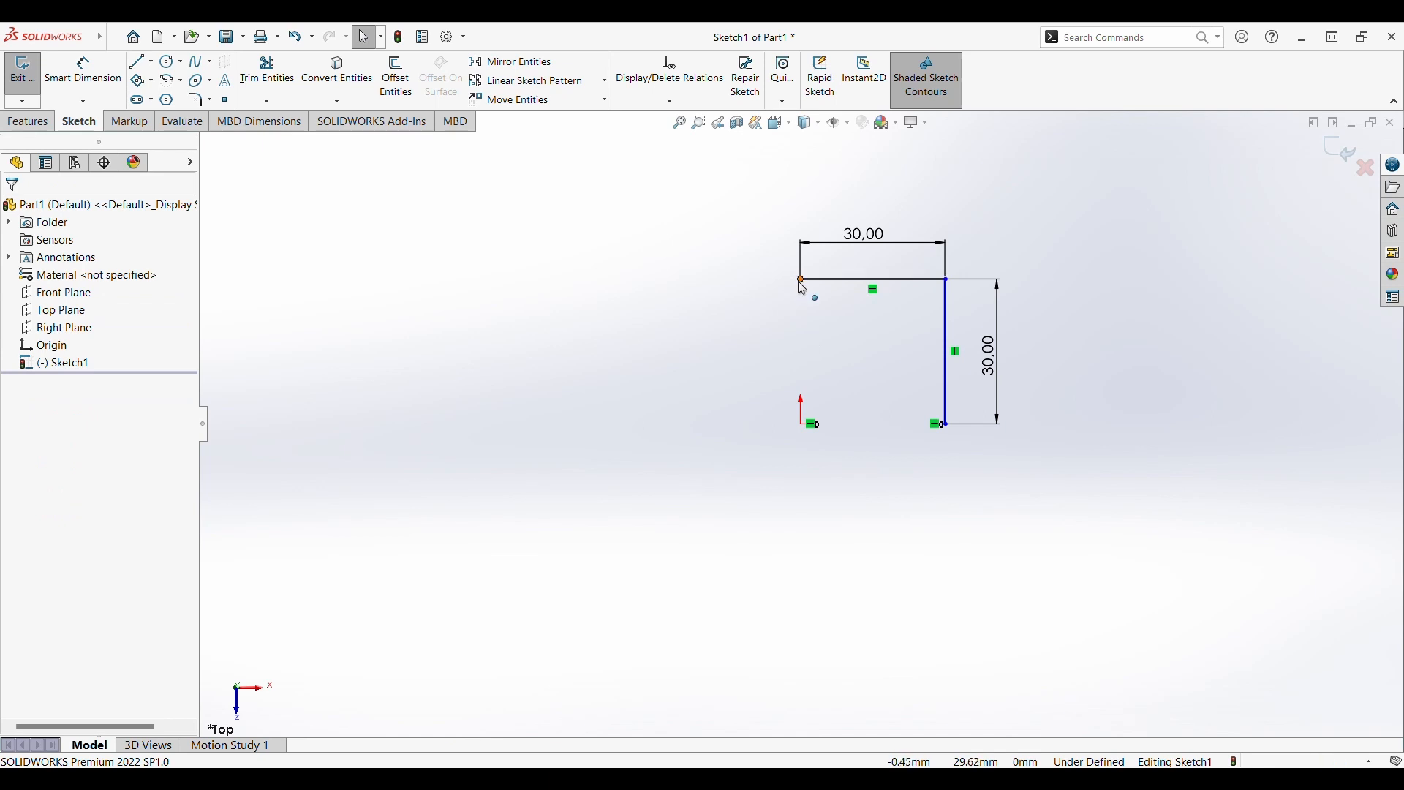
Add a Vertical relation between the horizontal line's left endpoint and the origin.
{"action": "left_click", "coordinate": [802, 281]}
{"action": "left_click", "coordinate": [804, 425], "text": "ctrl"}
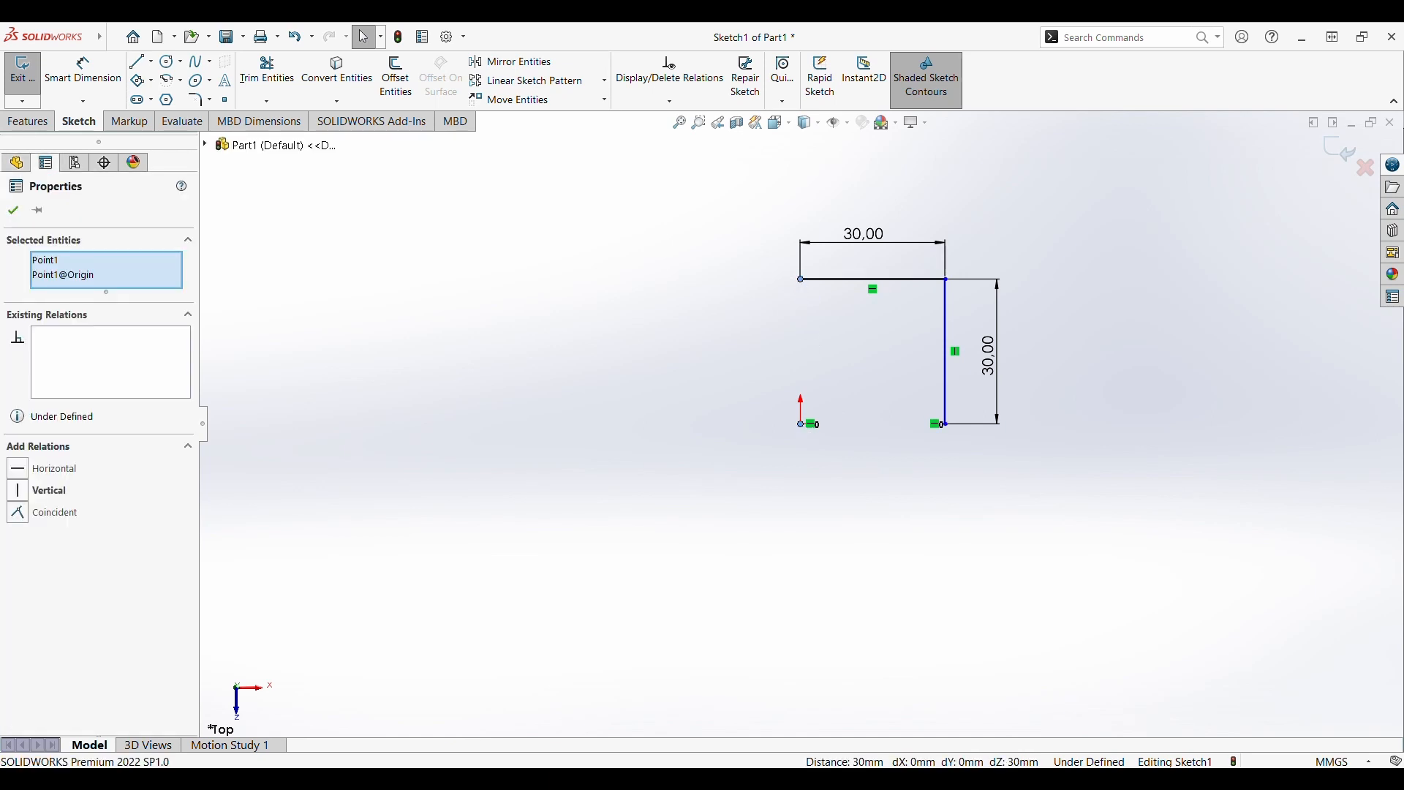
{"action": "left_click", "coordinate": [28, 492]}
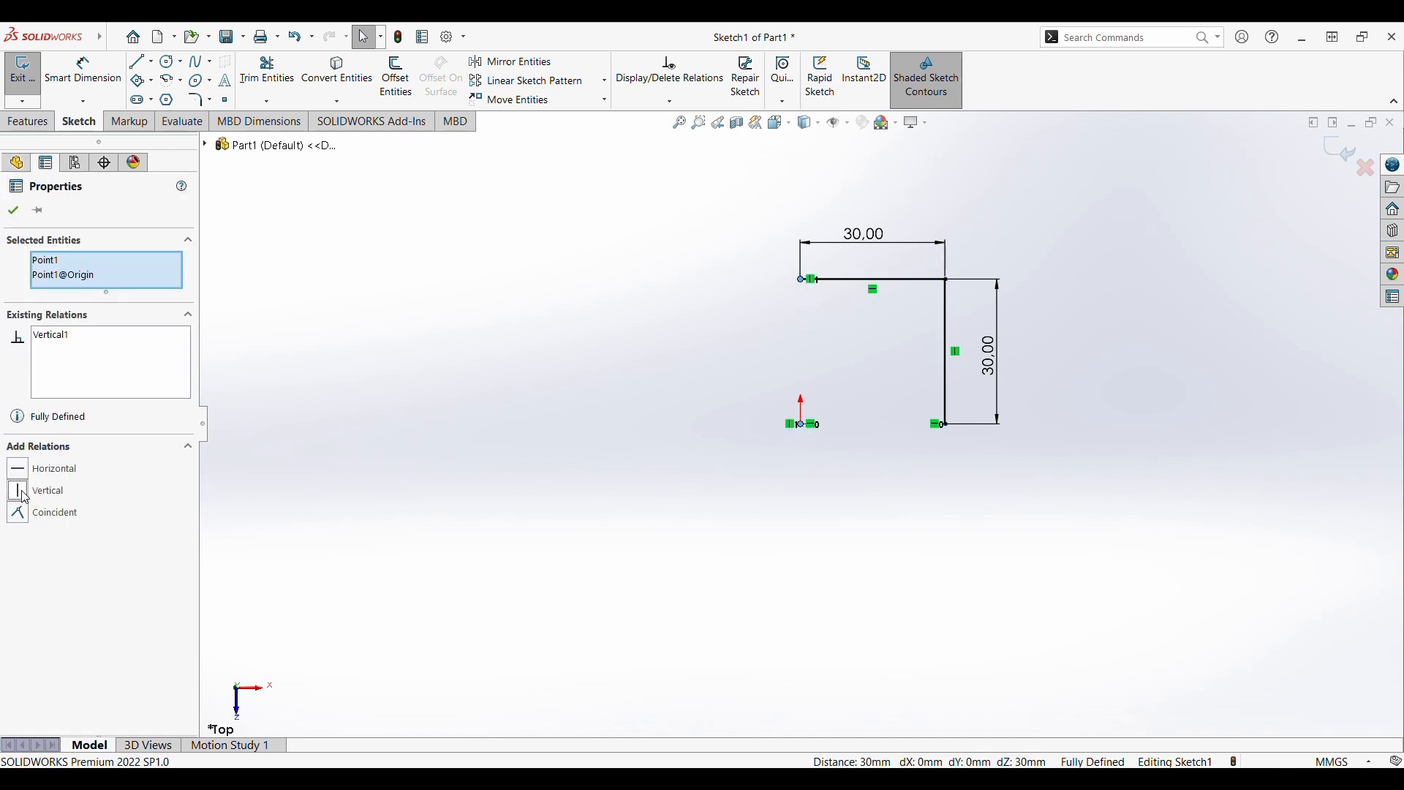
{"action": "left_click", "coordinate": [13, 211]}
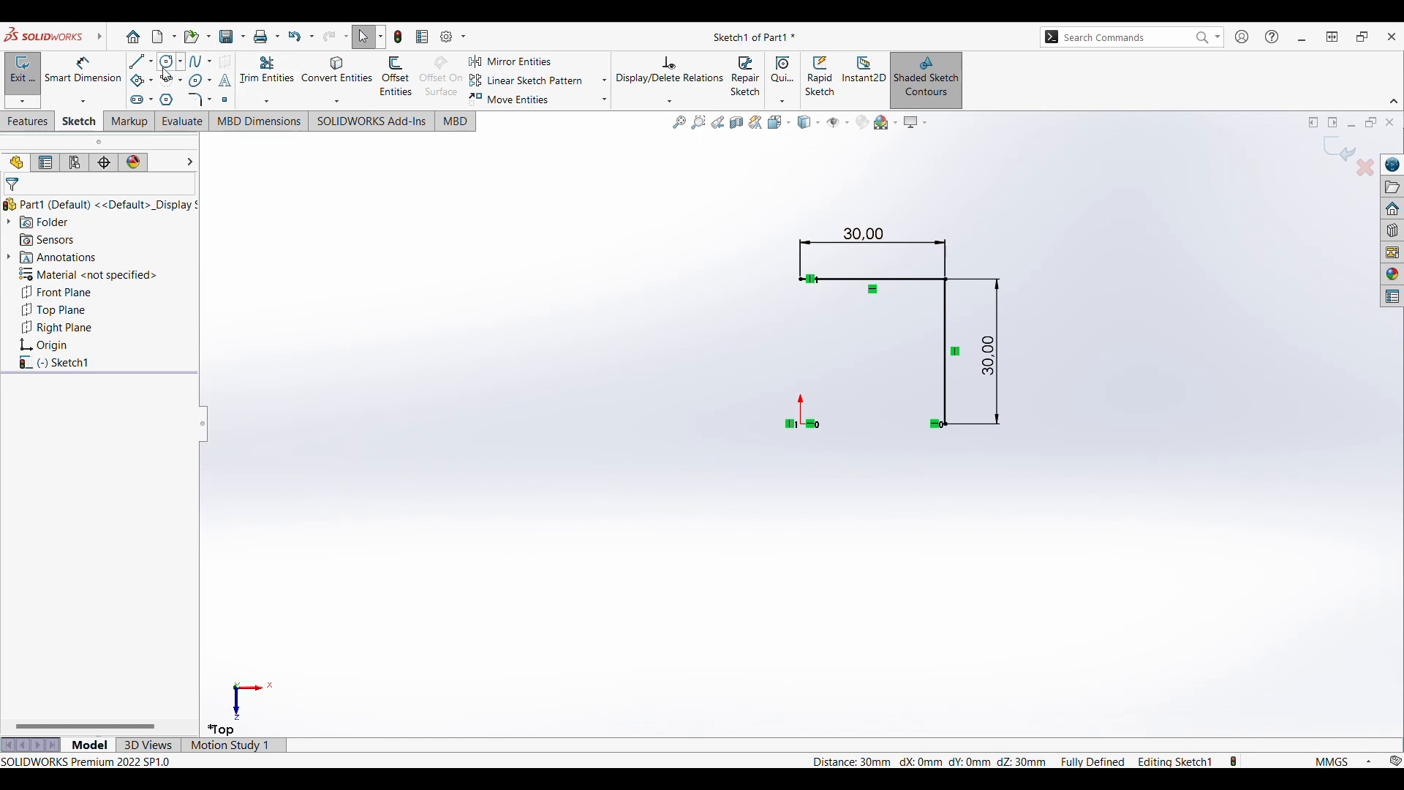
Round the corner between the two lines with a 15 mm sketch fillet.
{"action": "left_click", "coordinate": [192, 100]}
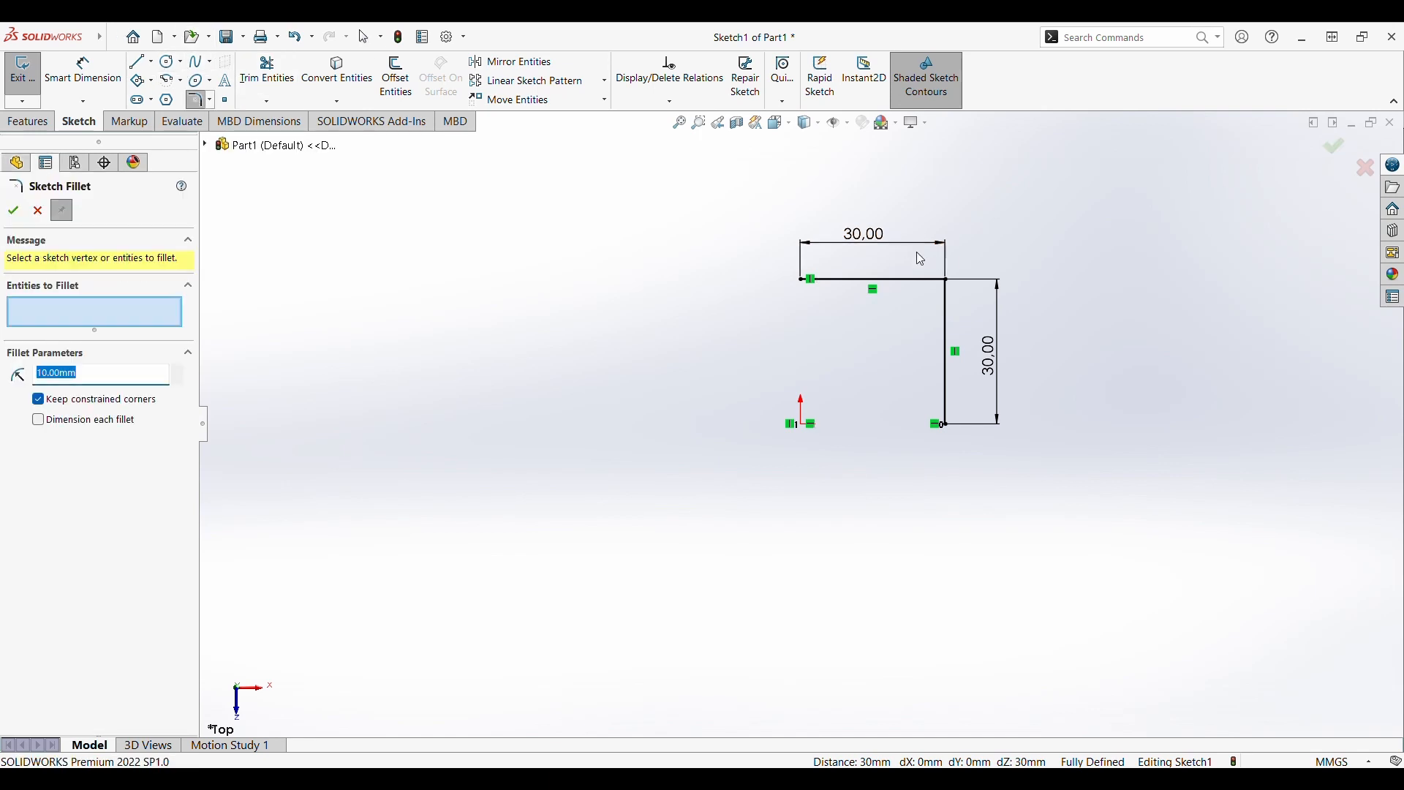
{"action": "left_click", "coordinate": [906, 279]}
{"action": "left_click", "coordinate": [951, 335]}
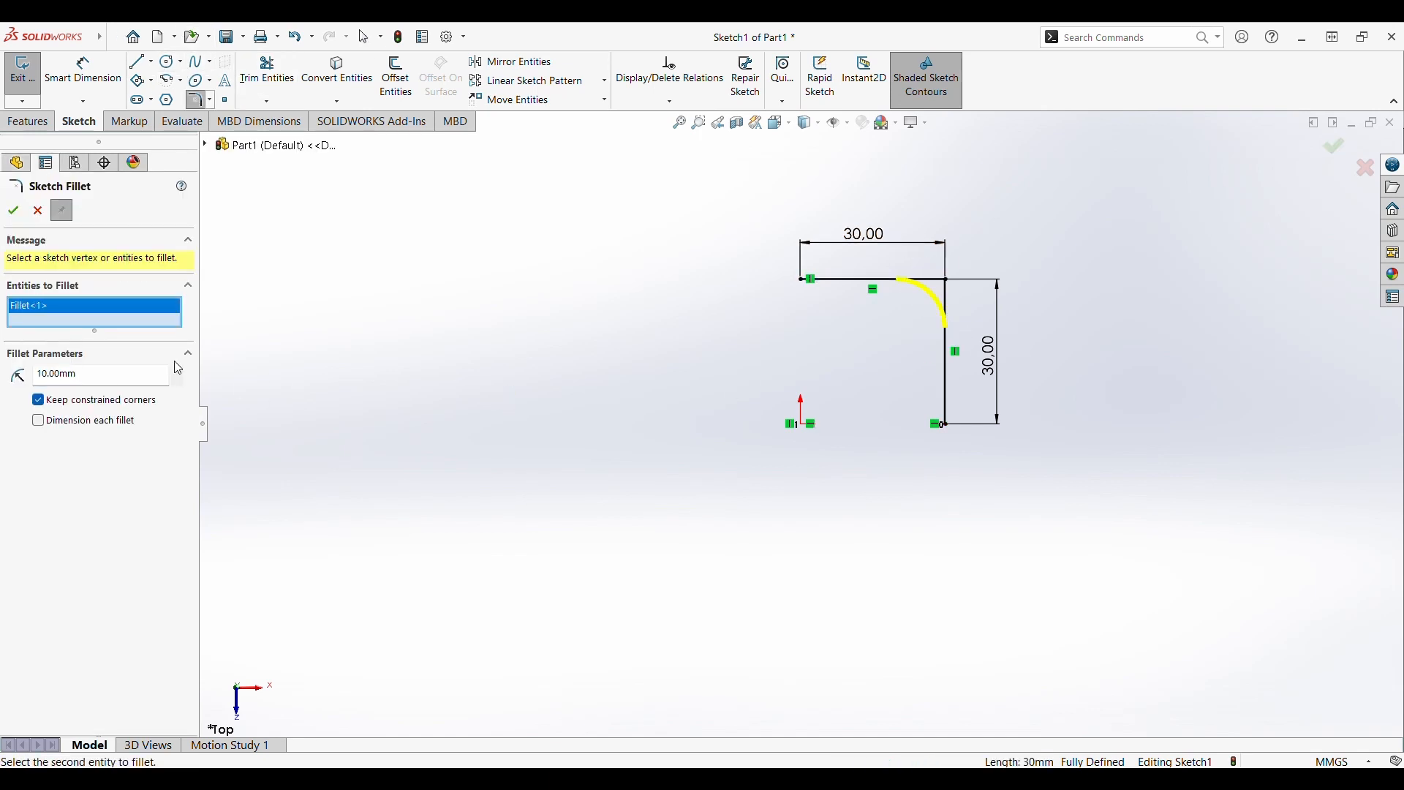
{"action": "key", "text": "ctrl+a"}
{"action": "key", "text": "Return"}
{"action": "left_click", "coordinate": [11, 212]}
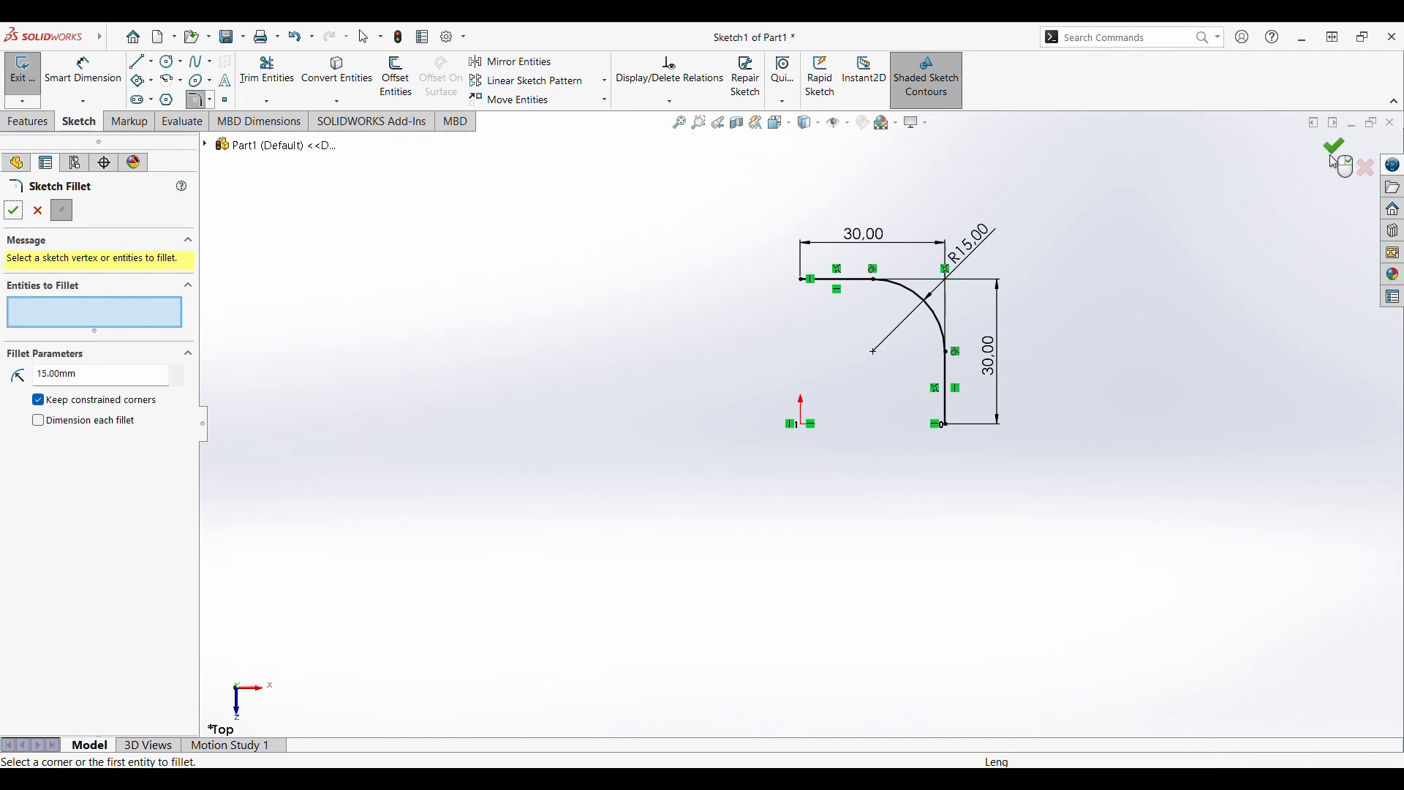
{"action": "left_click", "coordinate": [1336, 148]}
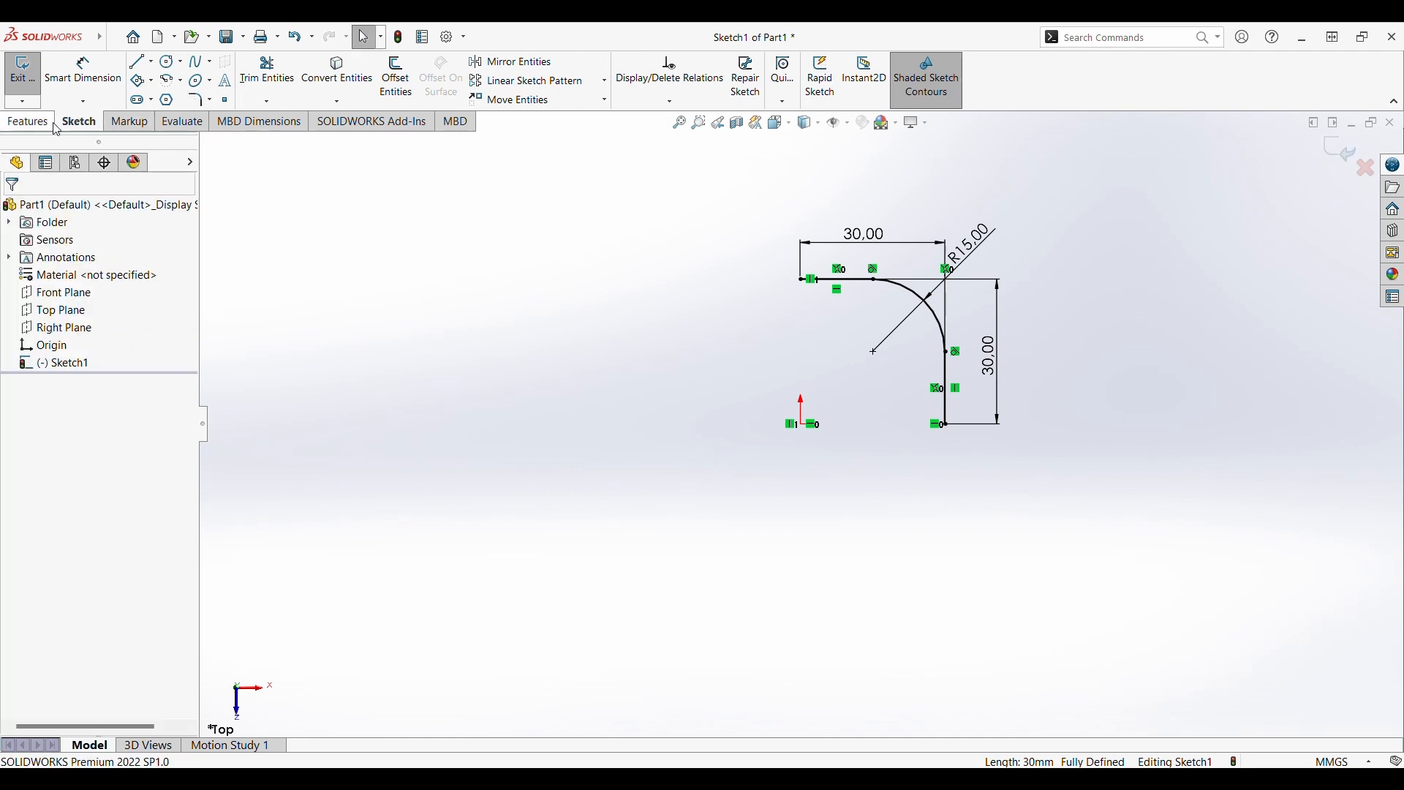
{"action": "left_click", "coordinate": [28, 121]}
{"action": "left_click", "coordinate": [157, 62]}
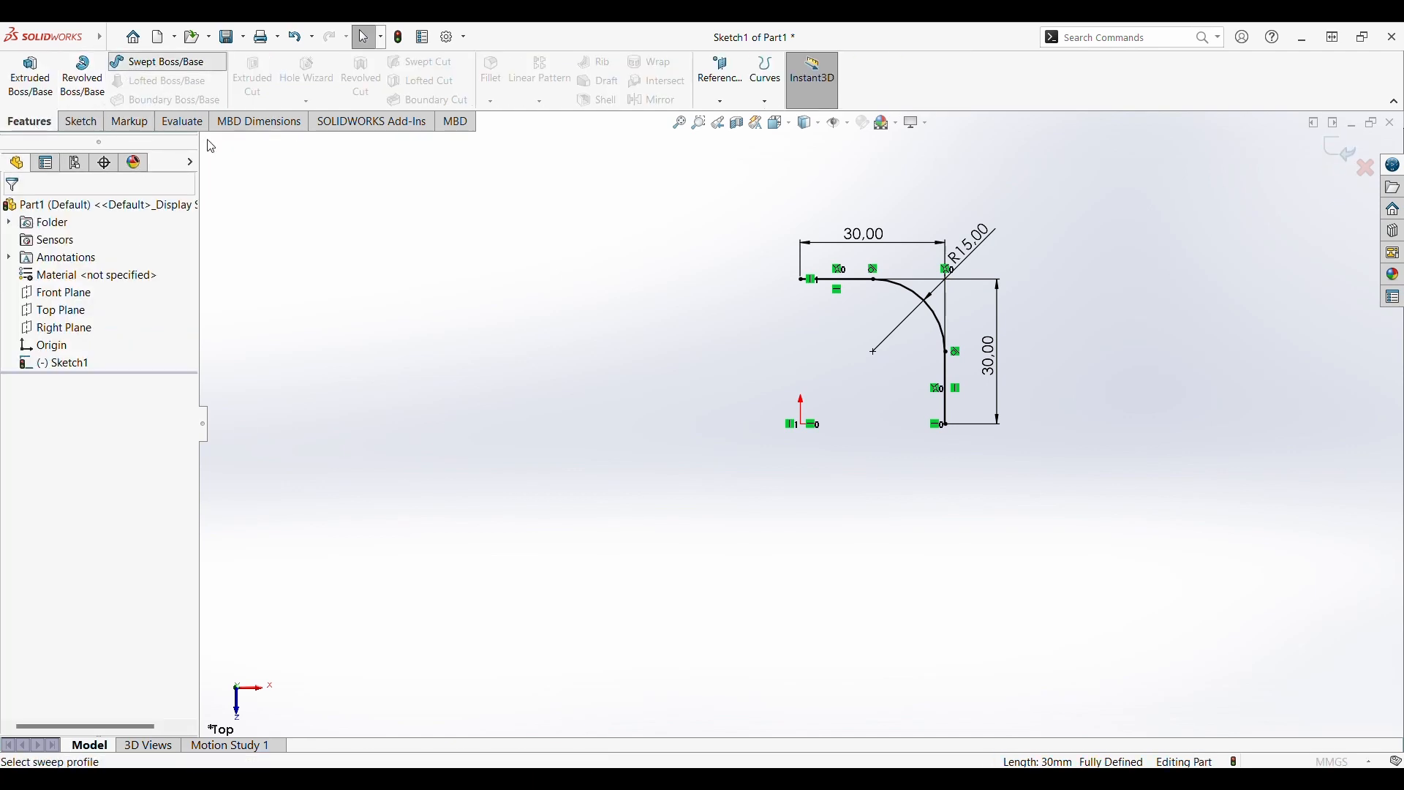
{"action": "left_click", "coordinate": [869, 280]}
{"action": "left_click", "coordinate": [892, 284]}
{"action": "left_click", "coordinate": [944, 363]}
{"action": "left_click", "coordinate": [101, 271]}
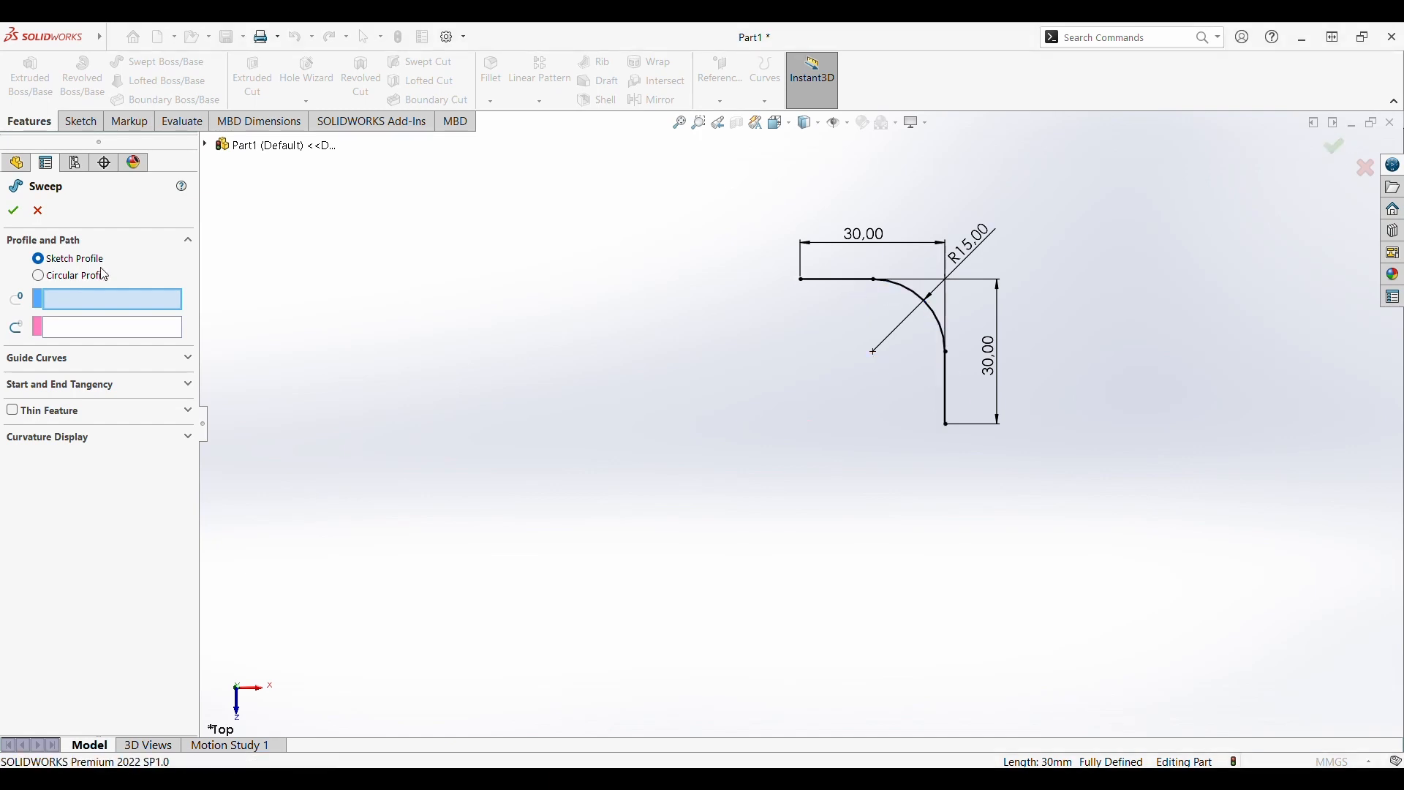
{"action": "left_click", "coordinate": [39, 211]}
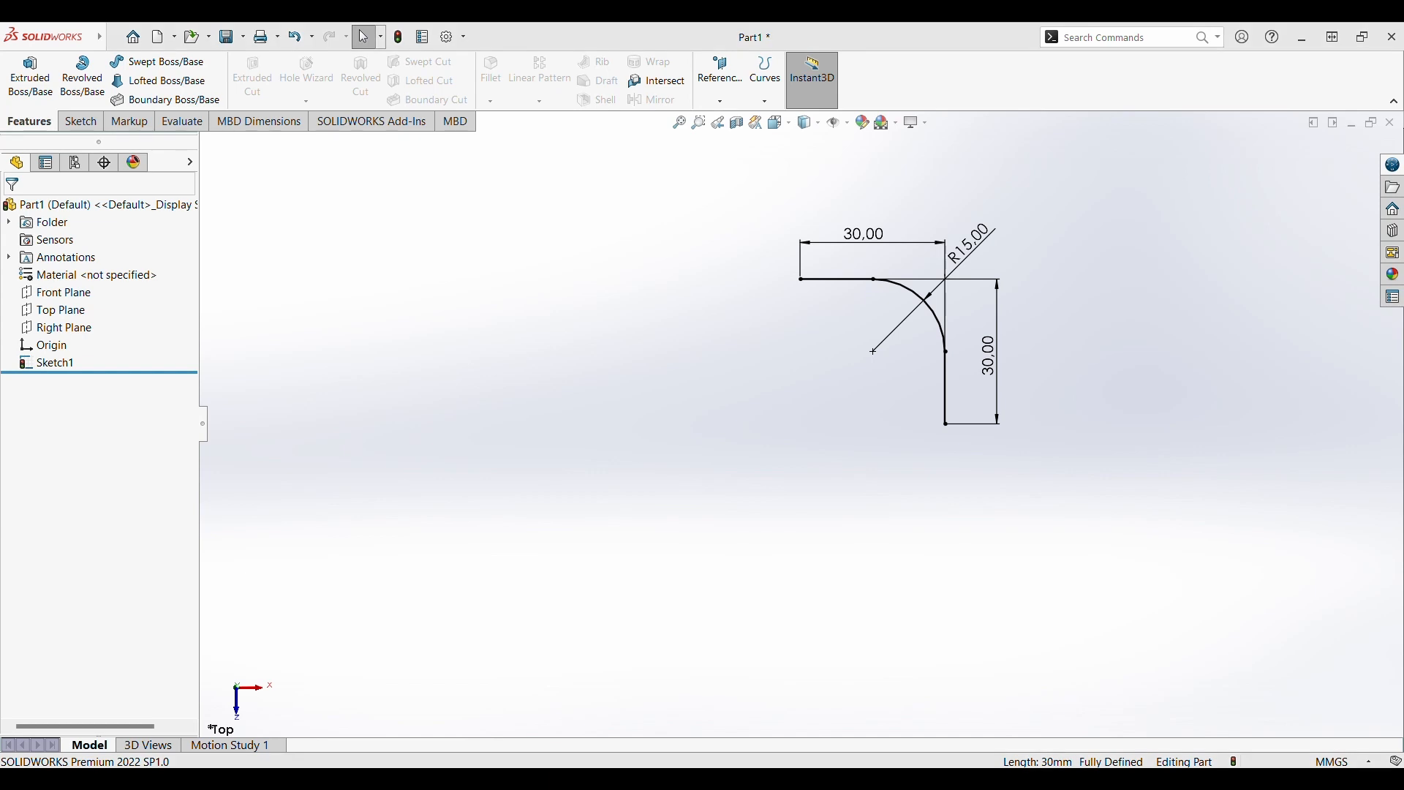
Set up a Swept Boss/Base along Sketch1 as the path, using a circular profile of 10 mm diameter.
{"action": "left_click", "coordinate": [114, 65]}
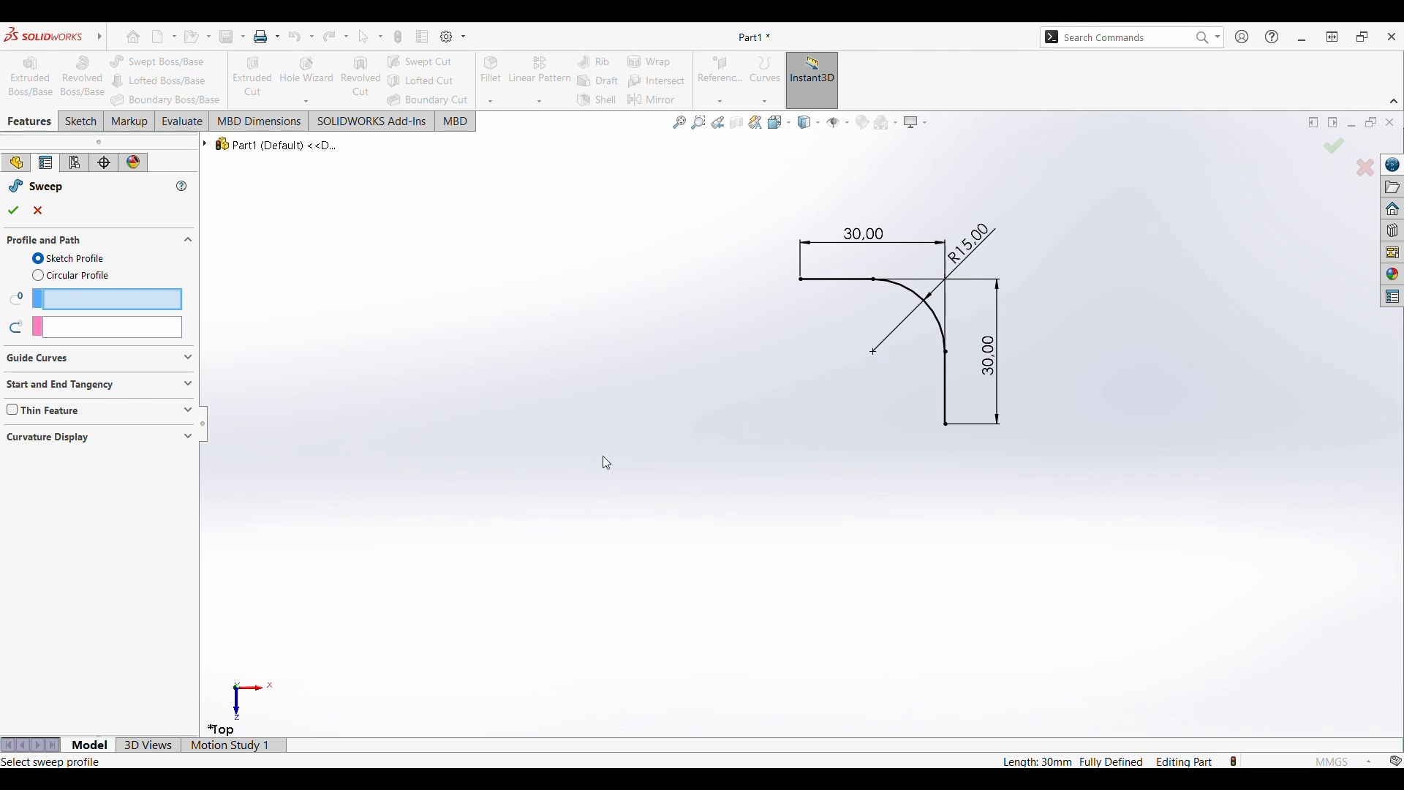
{"action": "left_click", "coordinate": [104, 330]}
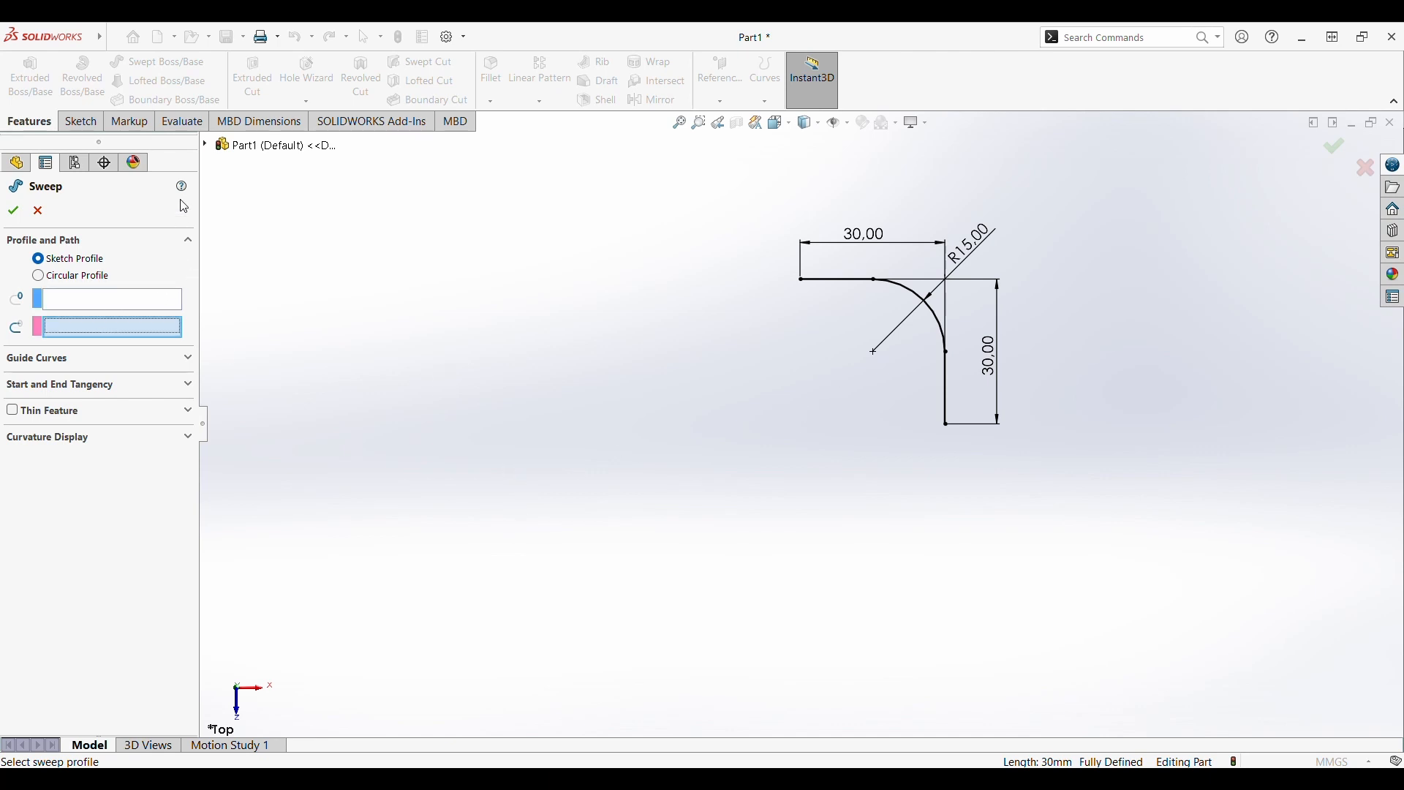
{"action": "left_click", "coordinate": [206, 144]}
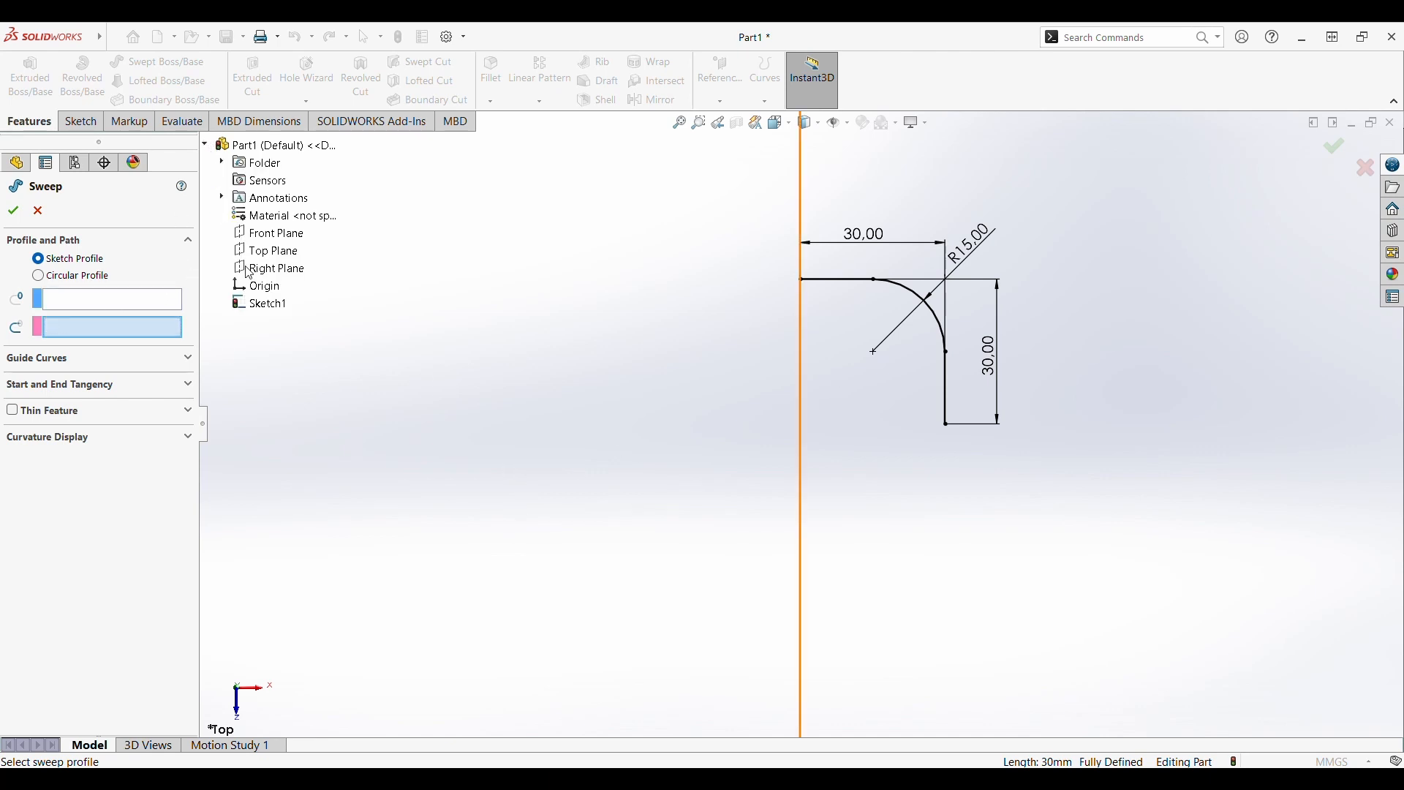
{"action": "left_click", "coordinate": [260, 303]}
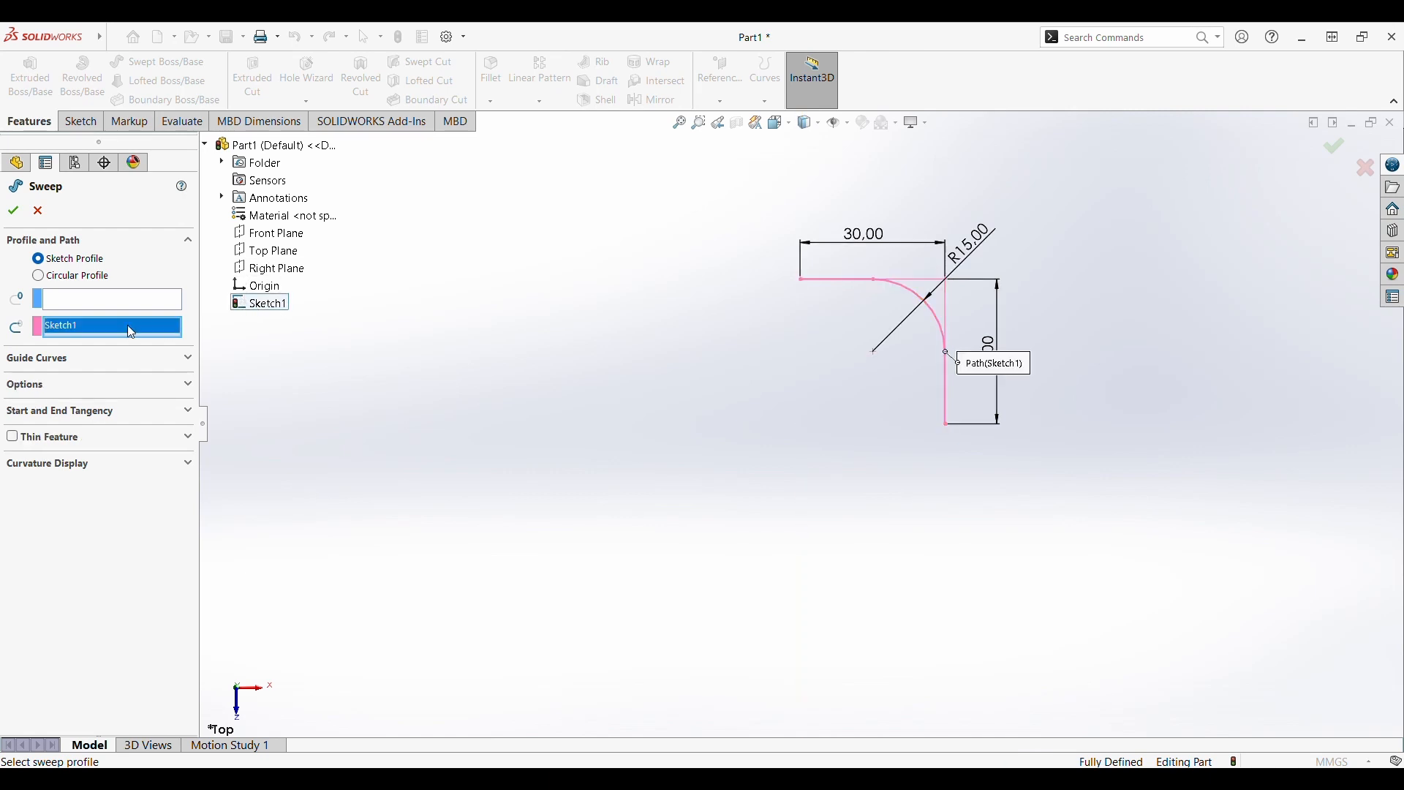
{"action": "left_click", "coordinate": [71, 299]}
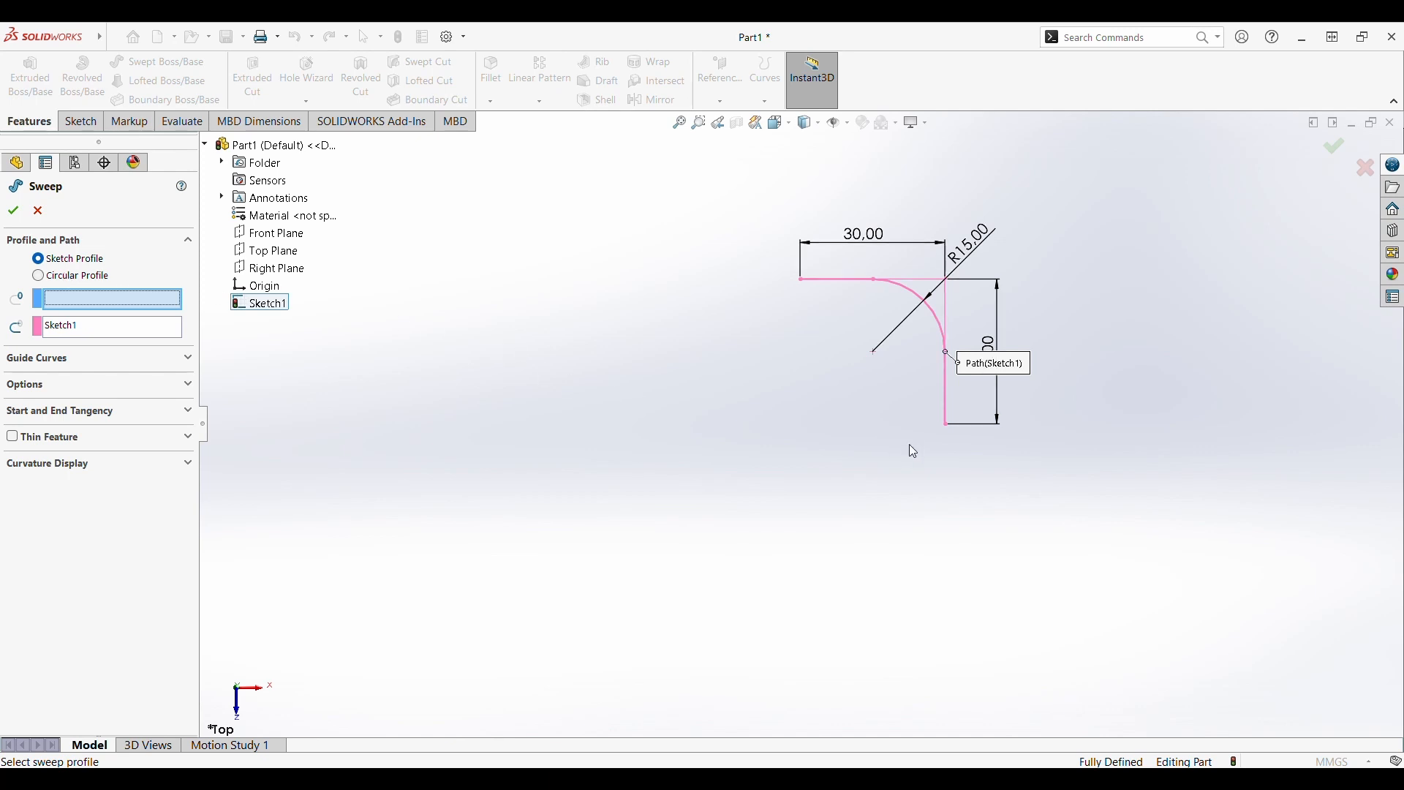
{"action": "left_click", "coordinate": [68, 281]}
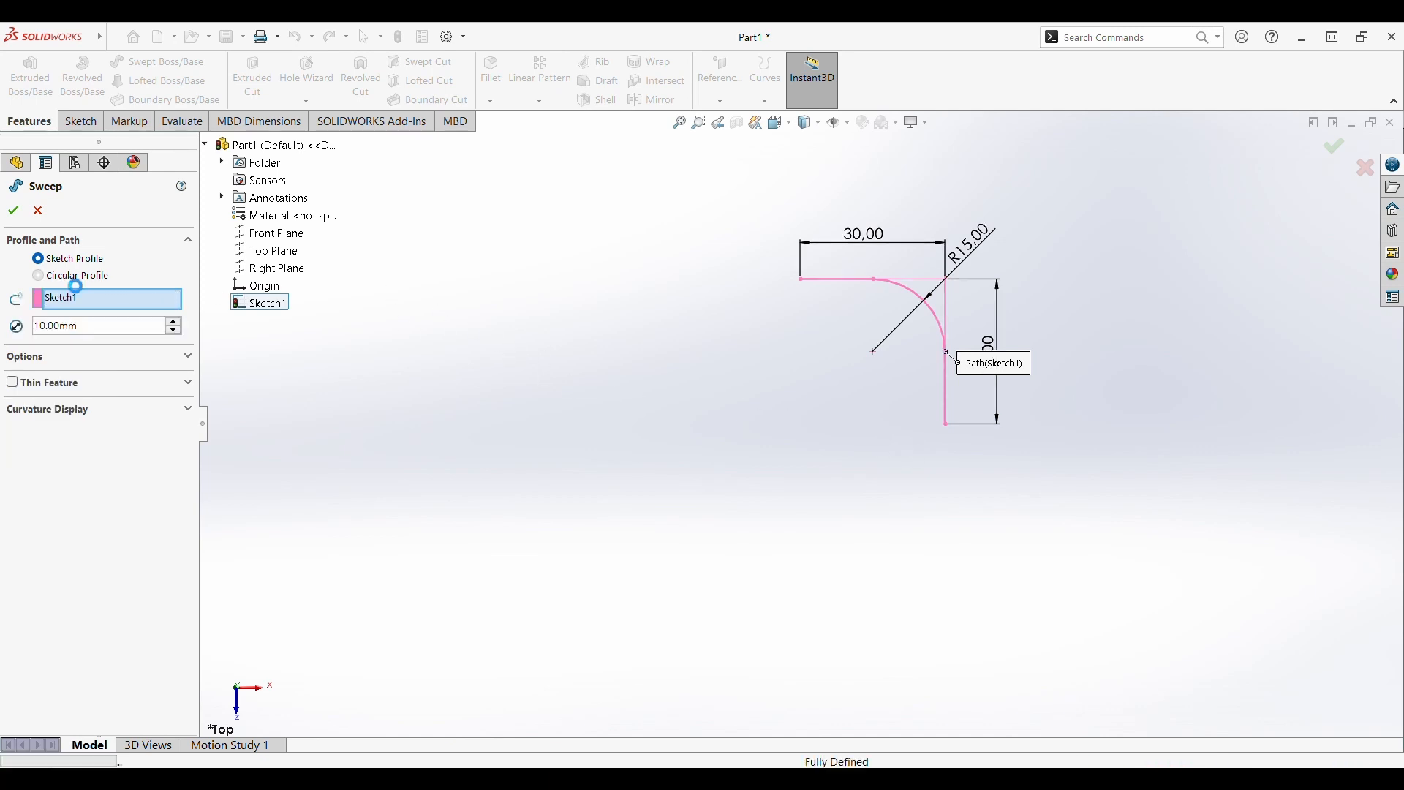
{"action": "middle_click_drag", "start_coordinate": [516, 392], "coordinate": [636, 241]}
{"action": "scroll", "coordinate": [1013, 341], "scroll_direction": "down", "scroll_amount": 4}
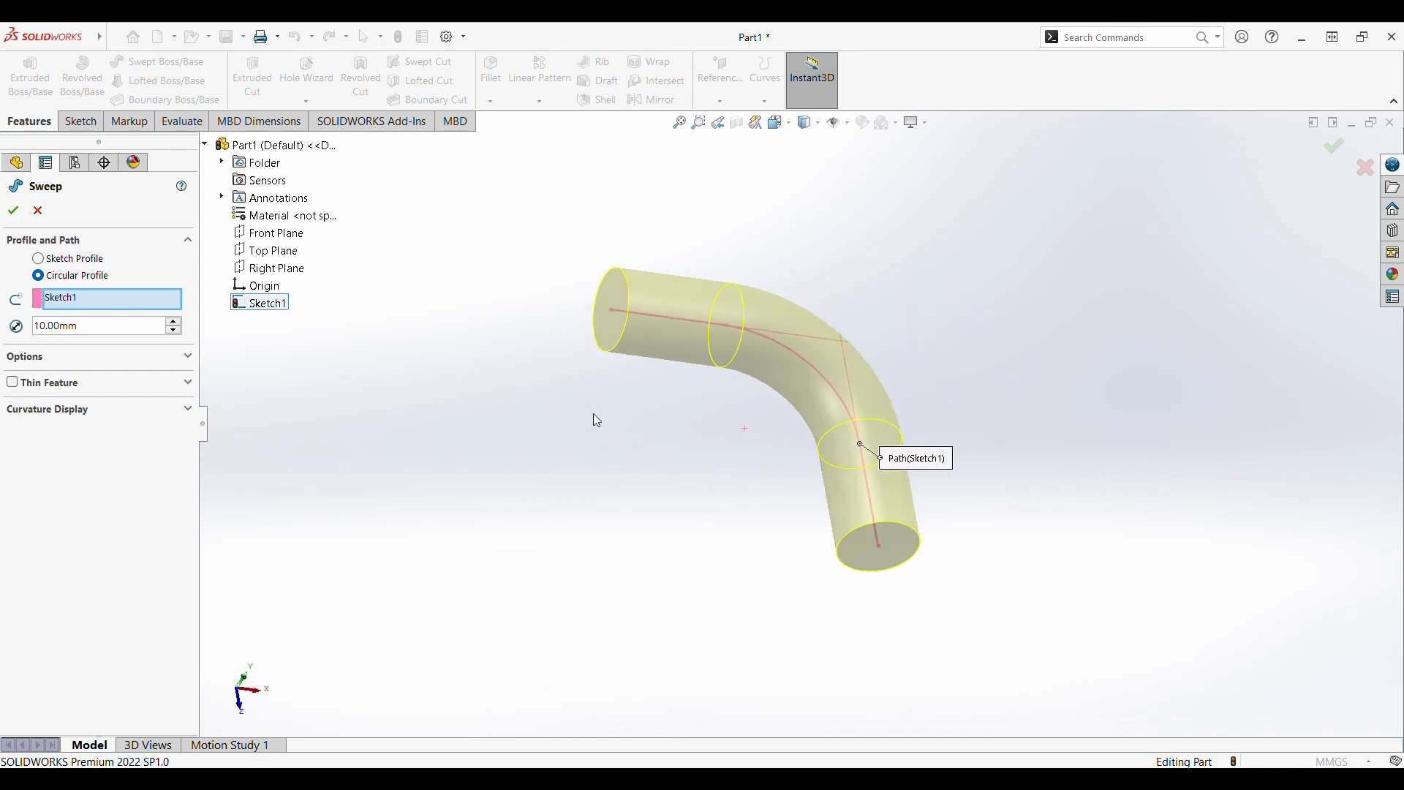
Make the sweep a one-direction thin feature with a 3 mm wall thickness and complete it.
{"action": "left_click", "coordinate": [13, 382]}
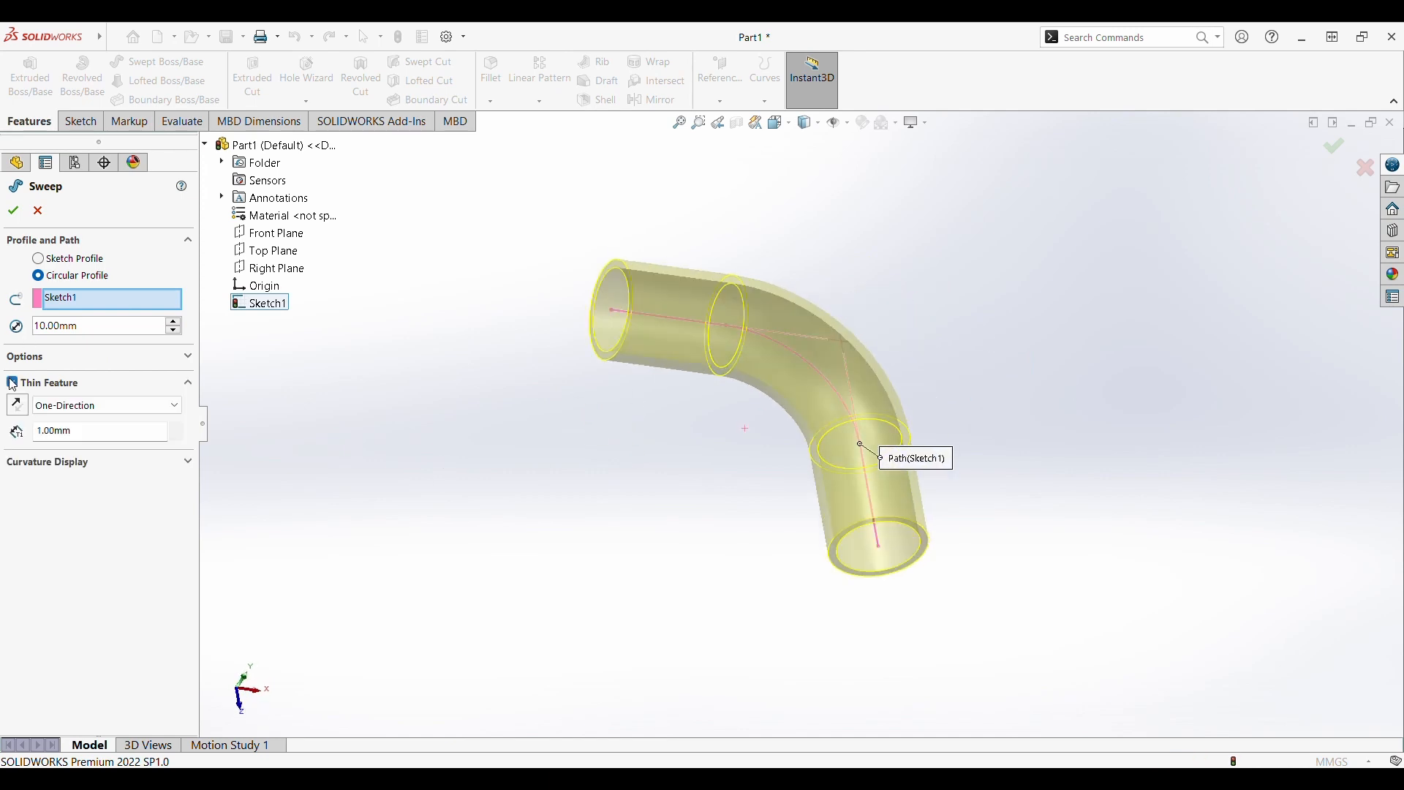
{"action": "double_click", "coordinate": [58, 432]}
{"action": "key", "text": "Return"}
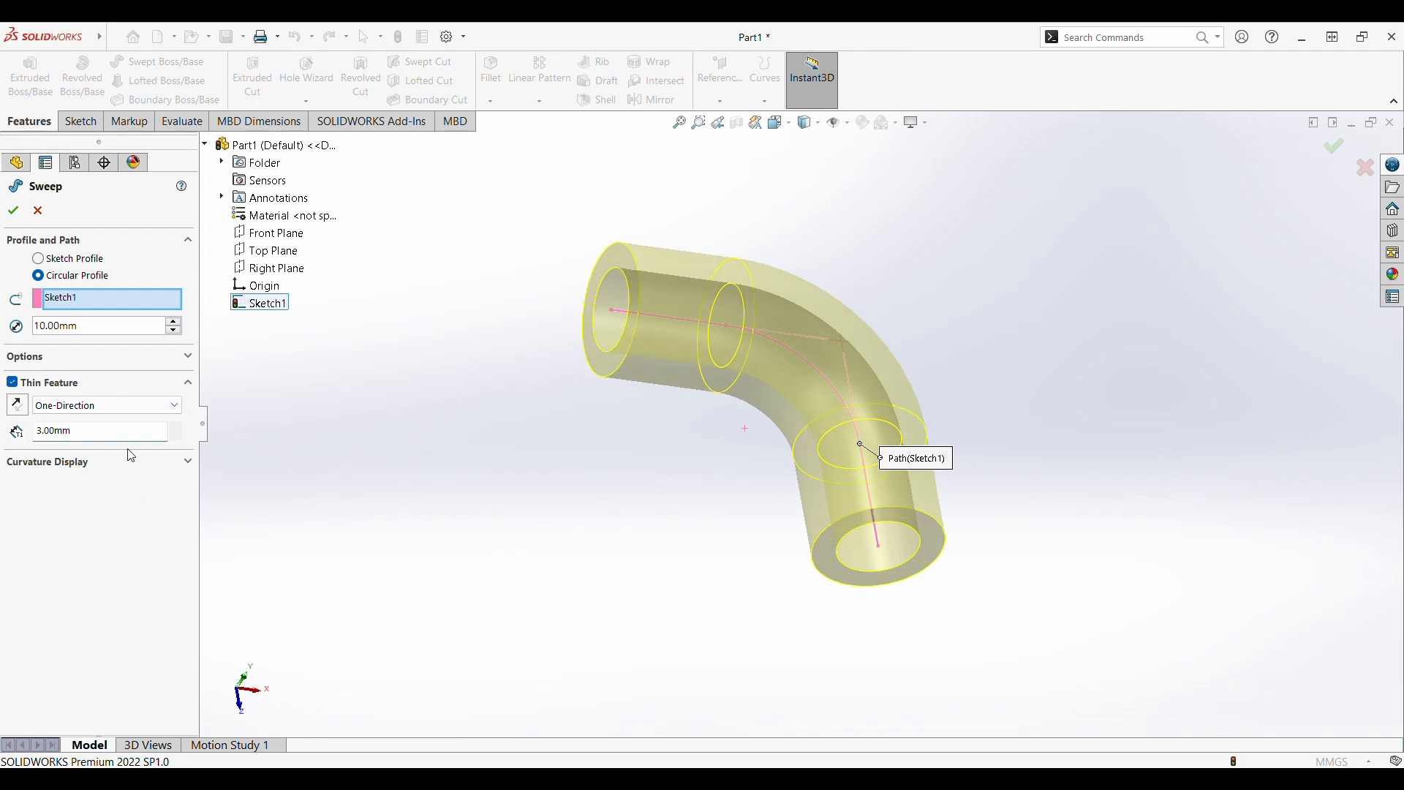
{"action": "left_click", "coordinate": [84, 463]}
{"action": "left_click", "coordinate": [13, 211]}
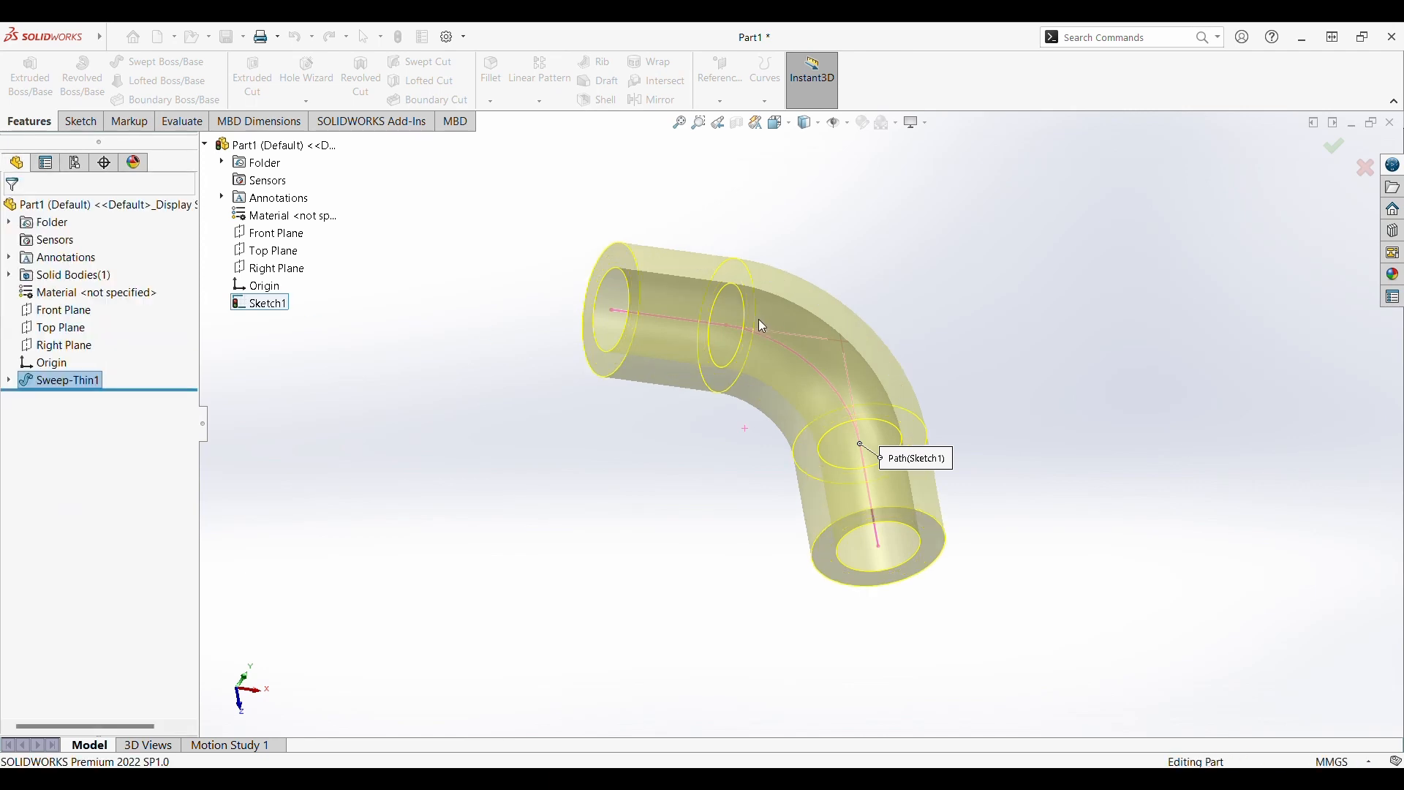
{"action": "middle_click_drag", "start_coordinate": [916, 258], "coordinate": [909, 311]}
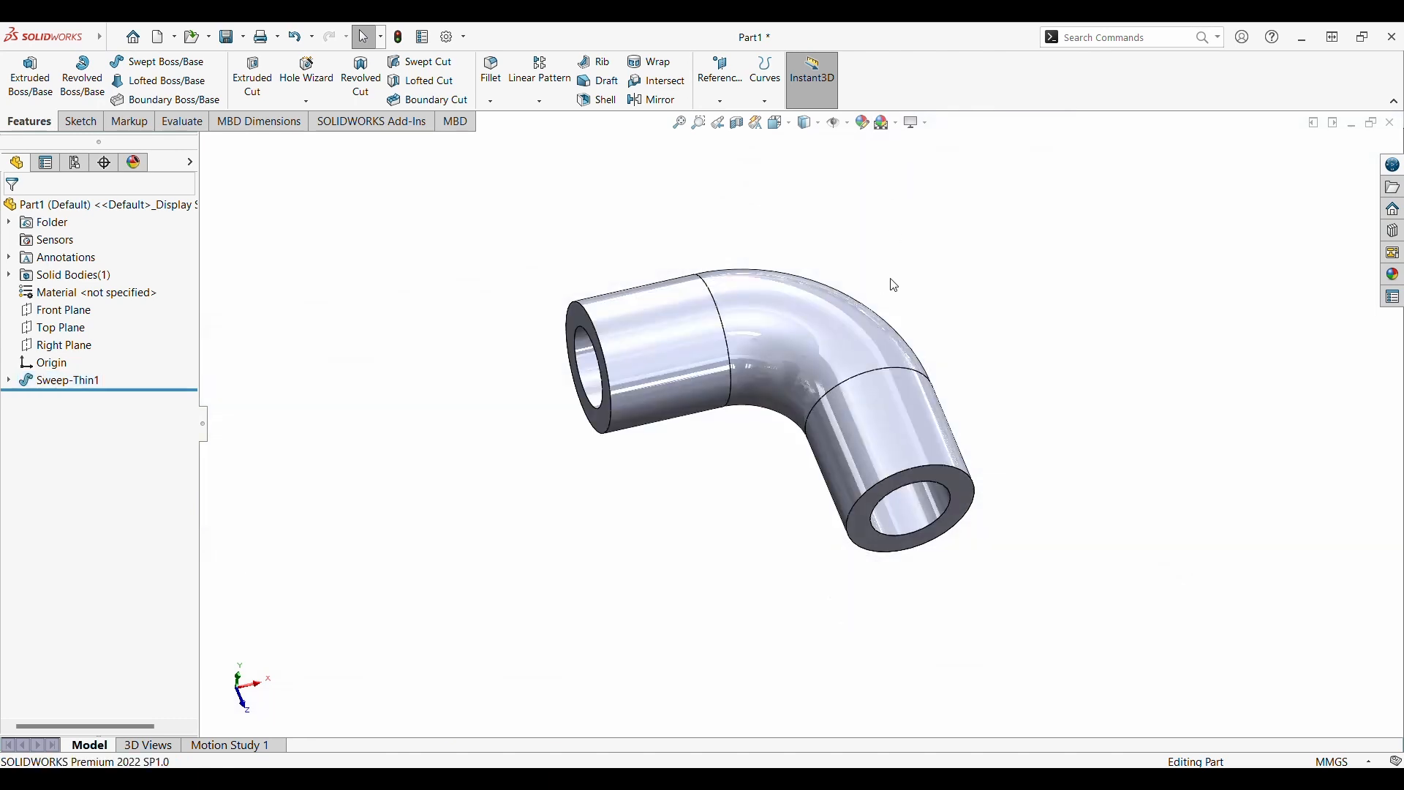
Apply a reflective-floor scene to the view and open a sketch on the ring-shaped end face of the horizontal pipe leg.
{"action": "mouse_move", "coordinate": [894, 286]}
{"action": "middle_mouse_down"}
{"action": "mouse_move", "coordinate": [947, 229]}
{"action": "mouse_move", "coordinate": [929, 288]}
{"action": "mouse_move", "coordinate": [891, 303]}
{"action": "mouse_move", "coordinate": [856, 276]}
{"action": "middle_mouse_up"}
{"action": "left_click", "coordinate": [890, 124]}
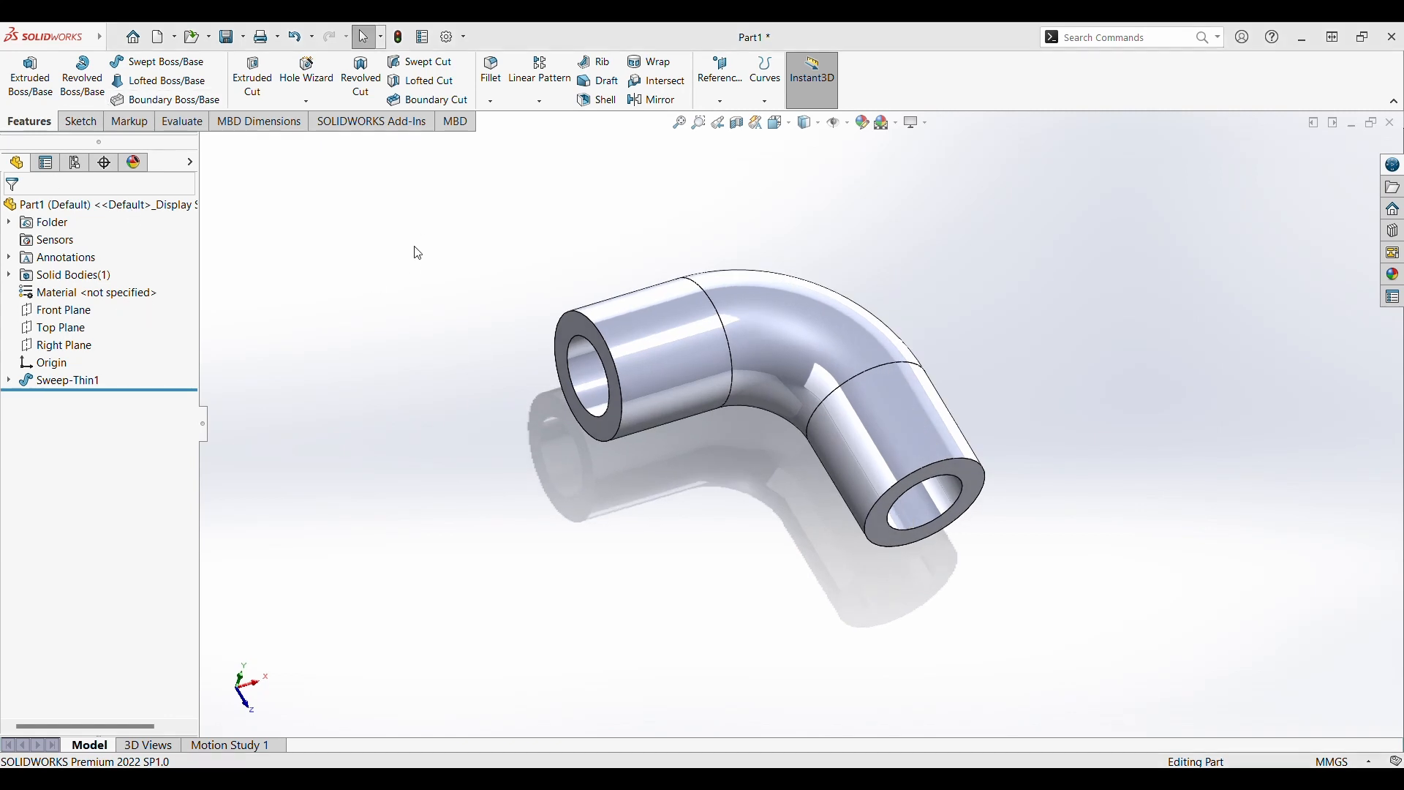
{"action": "left_click", "coordinate": [80, 122]}
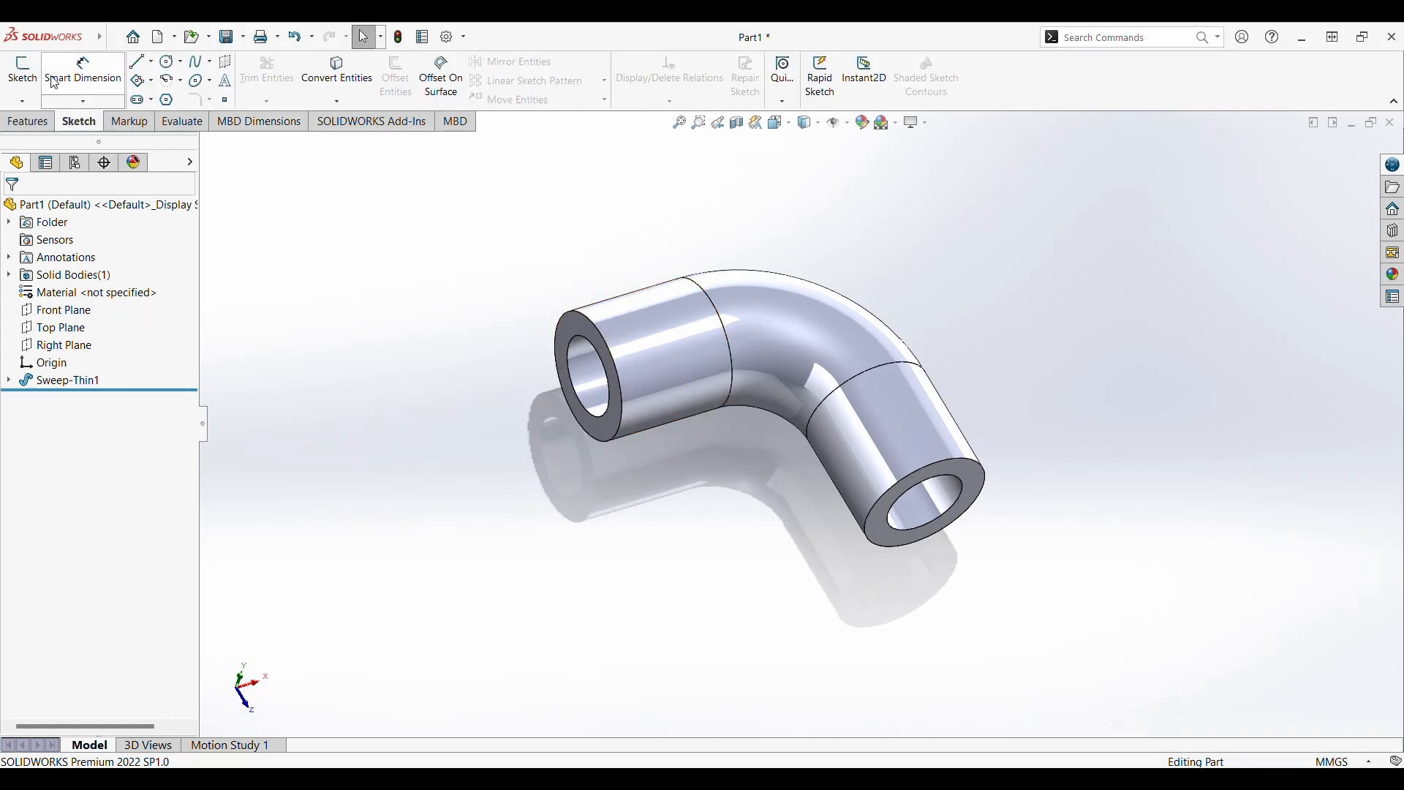
{"action": "left_click", "coordinate": [22, 71]}
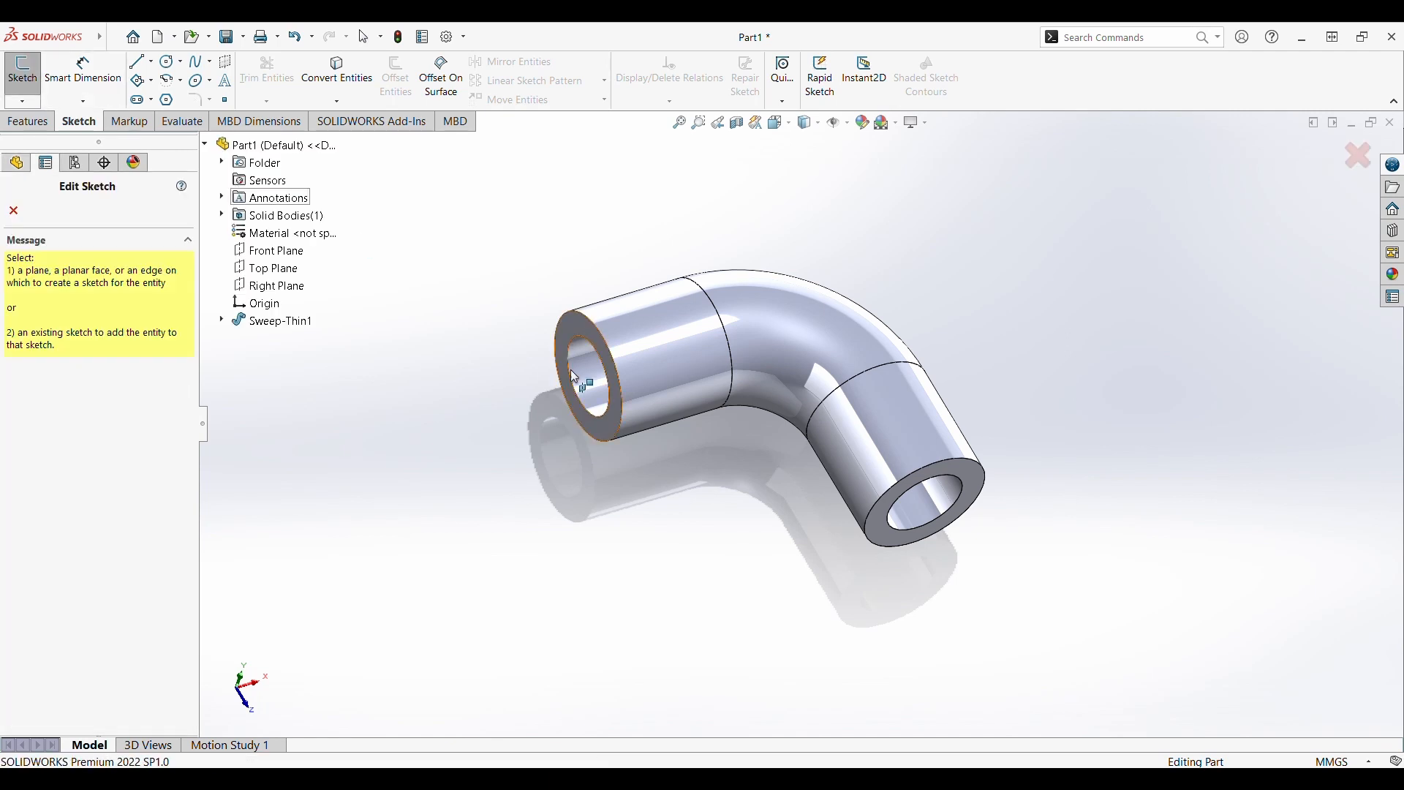
{"action": "left_click", "coordinate": [607, 359]}
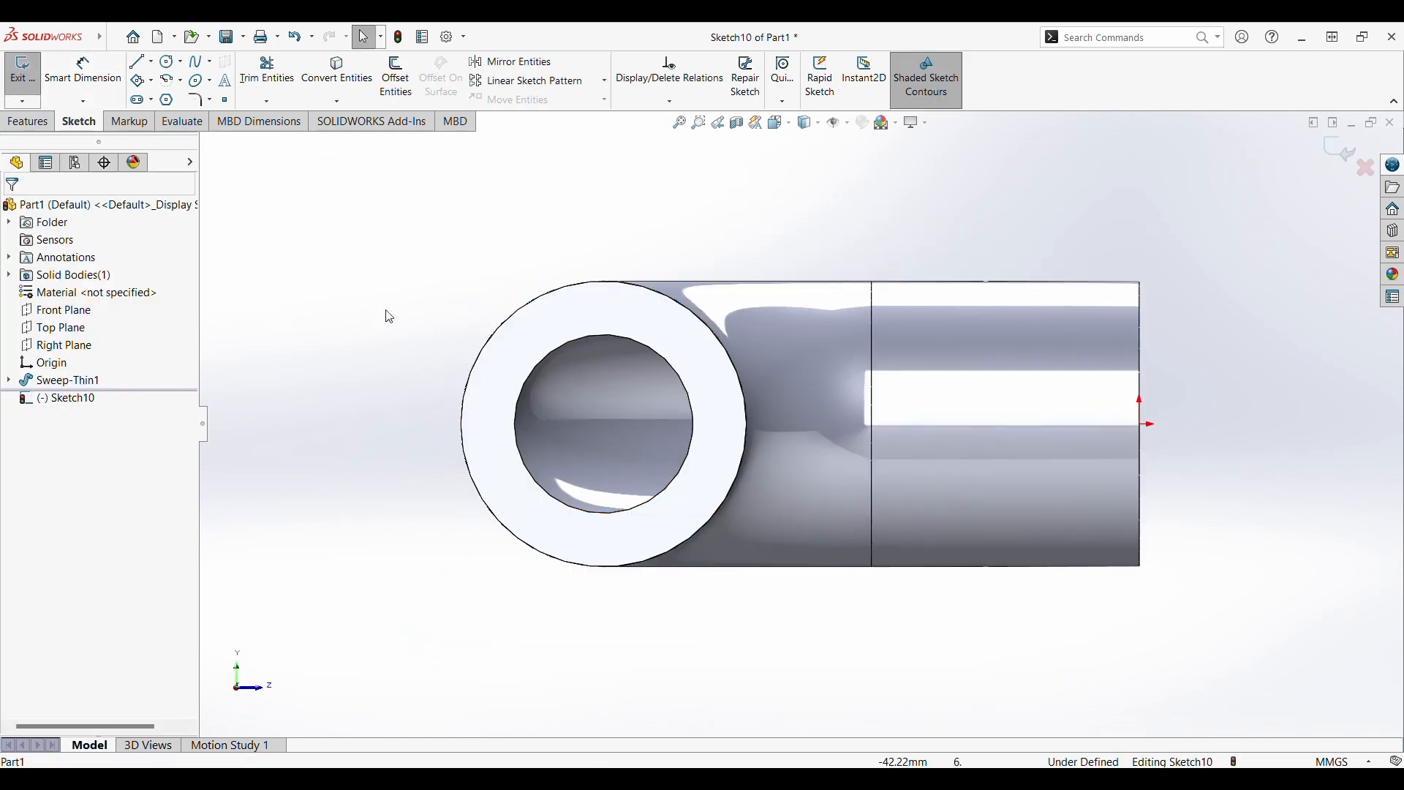
Sketch a circle concentric with the pipe bore and set its radius to 12 mm.
{"action": "left_click", "coordinate": [168, 63]}
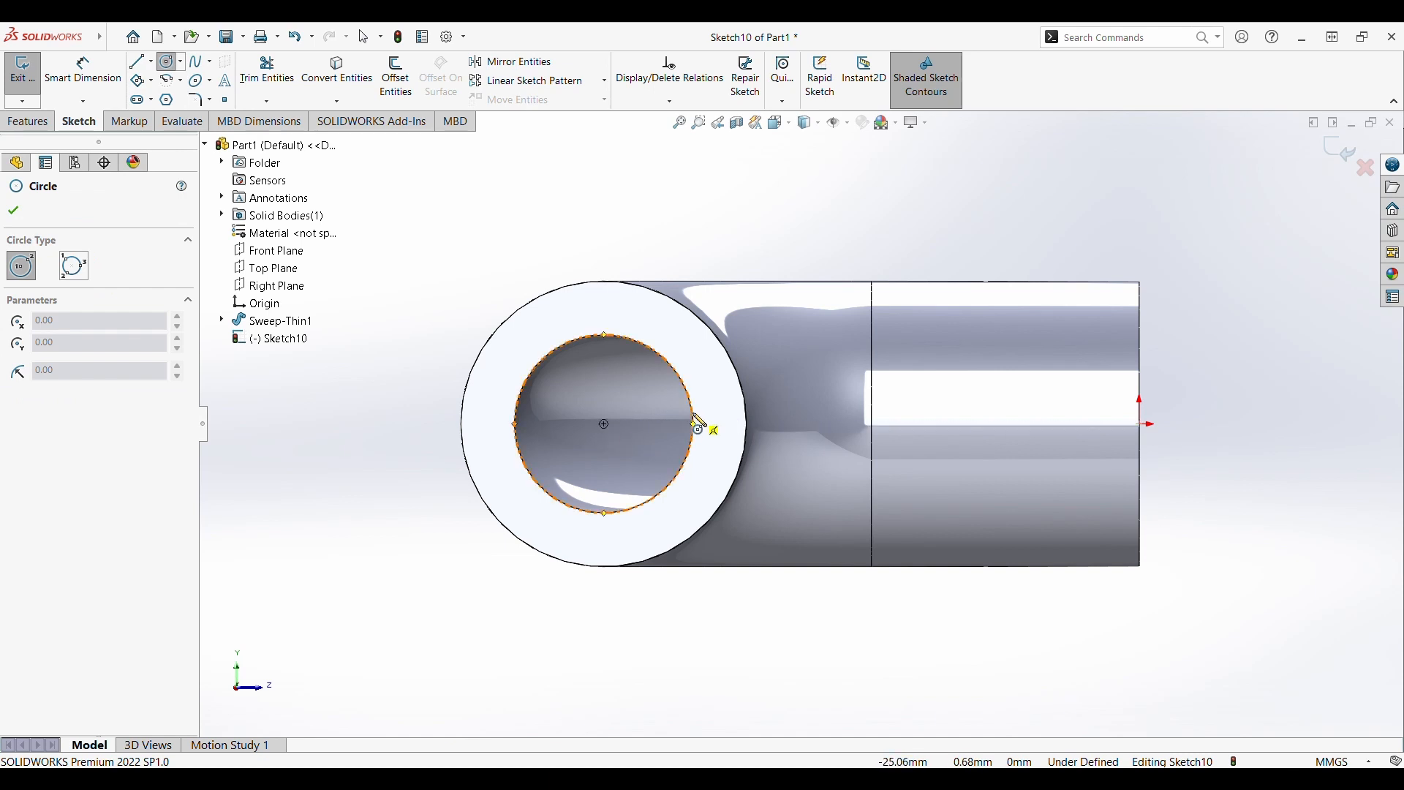
{"action": "left_click", "coordinate": [606, 425]}
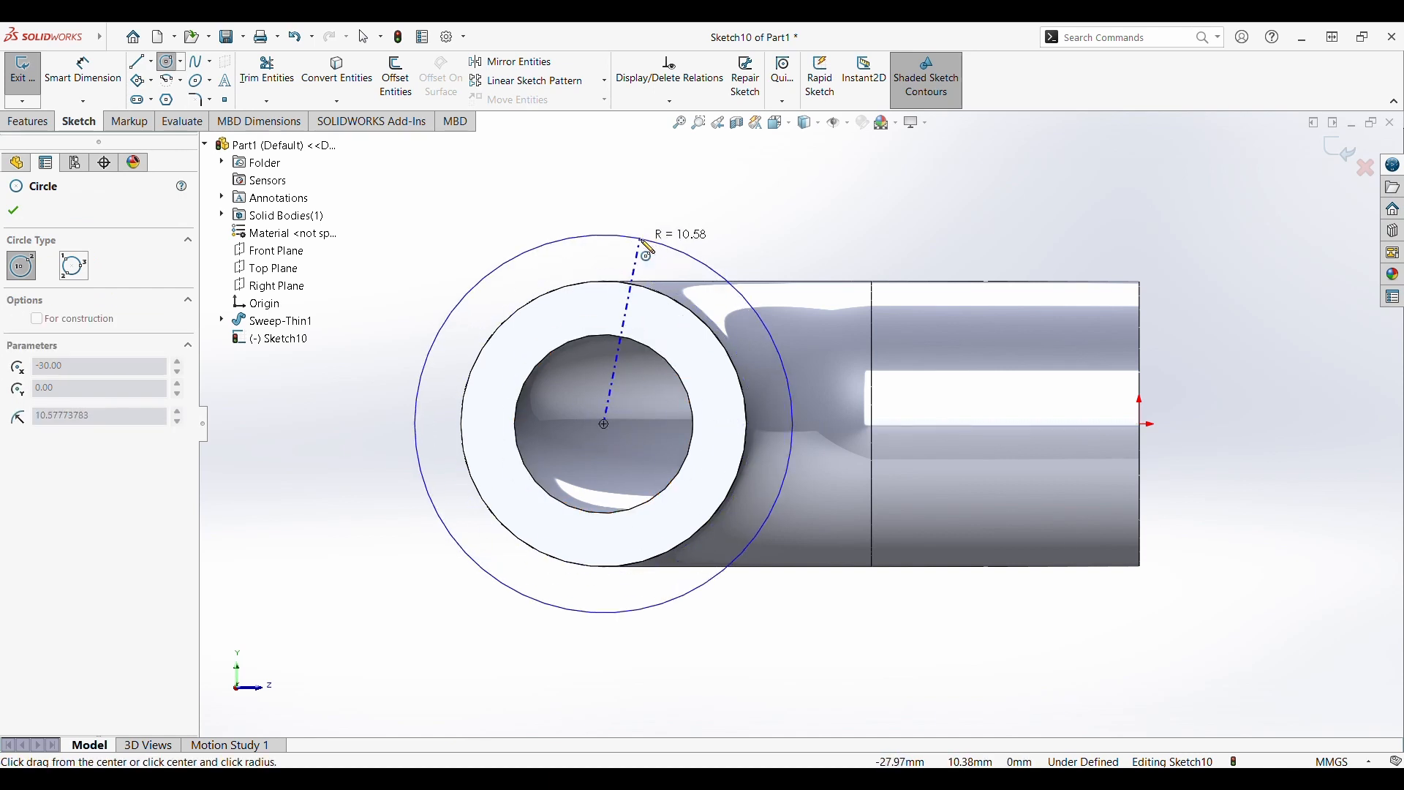
{"action": "left_click", "coordinate": [648, 248]}
{"action": "type", "text": "10"}
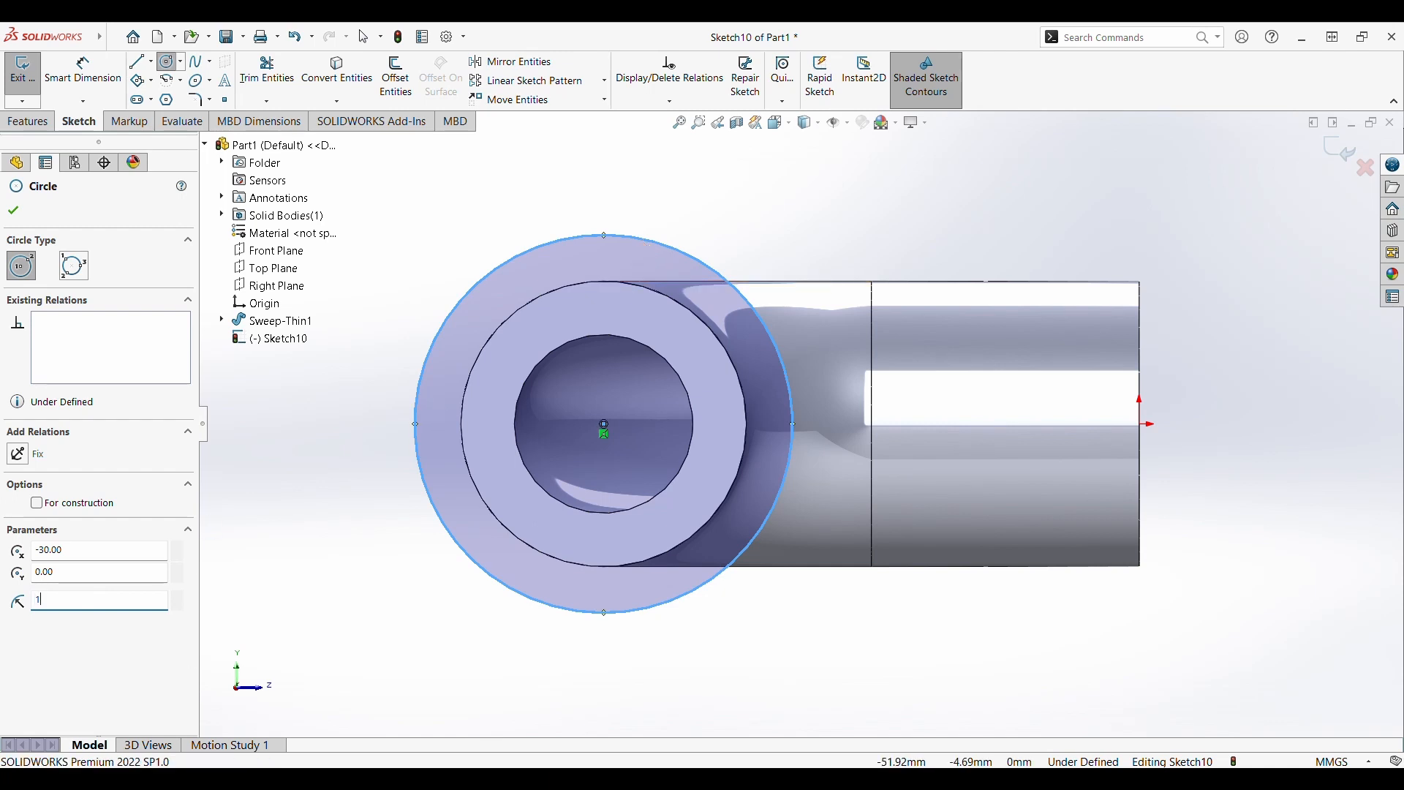
{"action": "key", "text": "Return"}
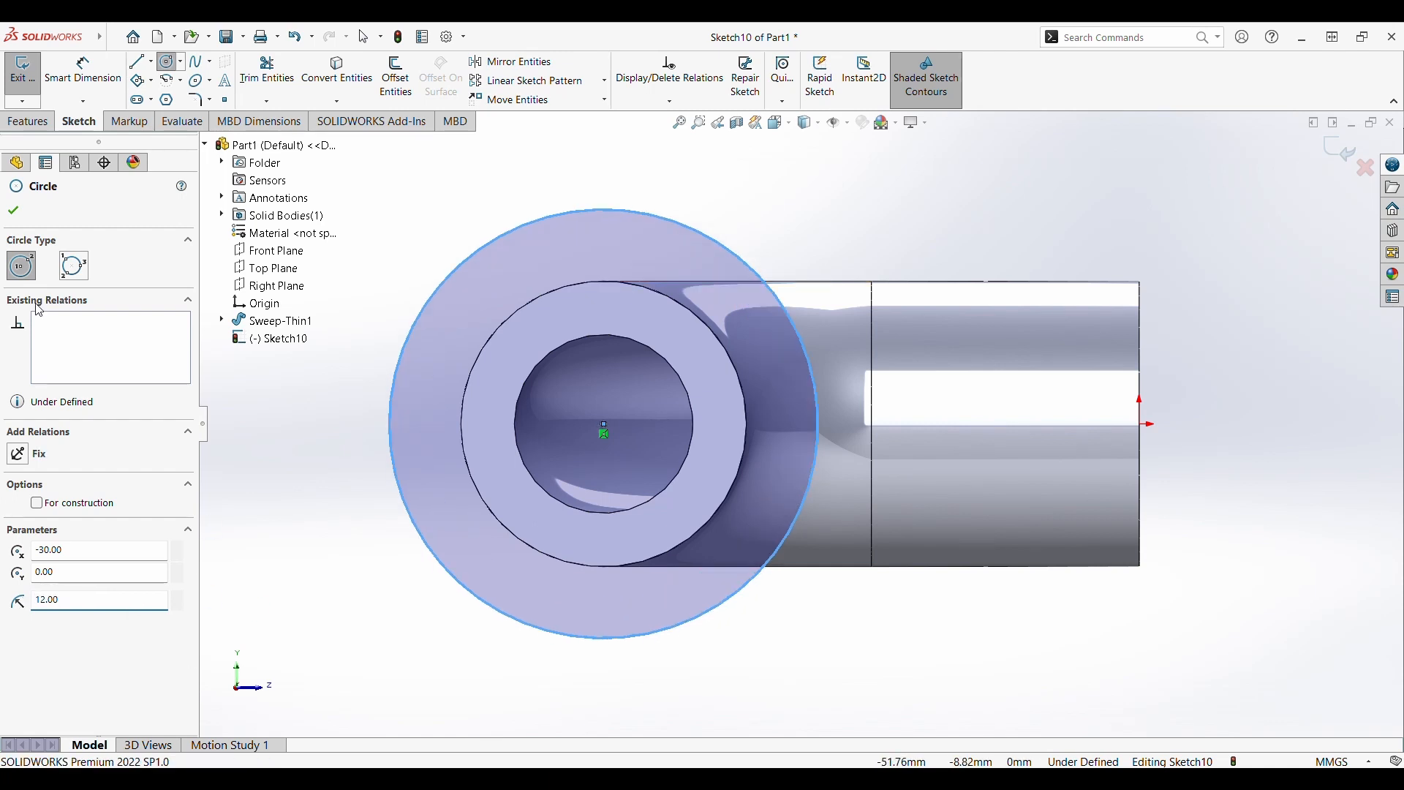
{"action": "key", "text": "Escape"}
Extrude the circle as a blind 8 mm boss, reversed back along the pipe and merged with the body.
{"action": "mouse_move", "coordinate": [306, 238]}
{"action": "middle_mouse_down"}
{"action": "mouse_move", "coordinate": [320, 261]}
{"action": "mouse_move", "coordinate": [278, 279]}
{"action": "middle_mouse_up"}
{"action": "left_click", "coordinate": [53, 120]}
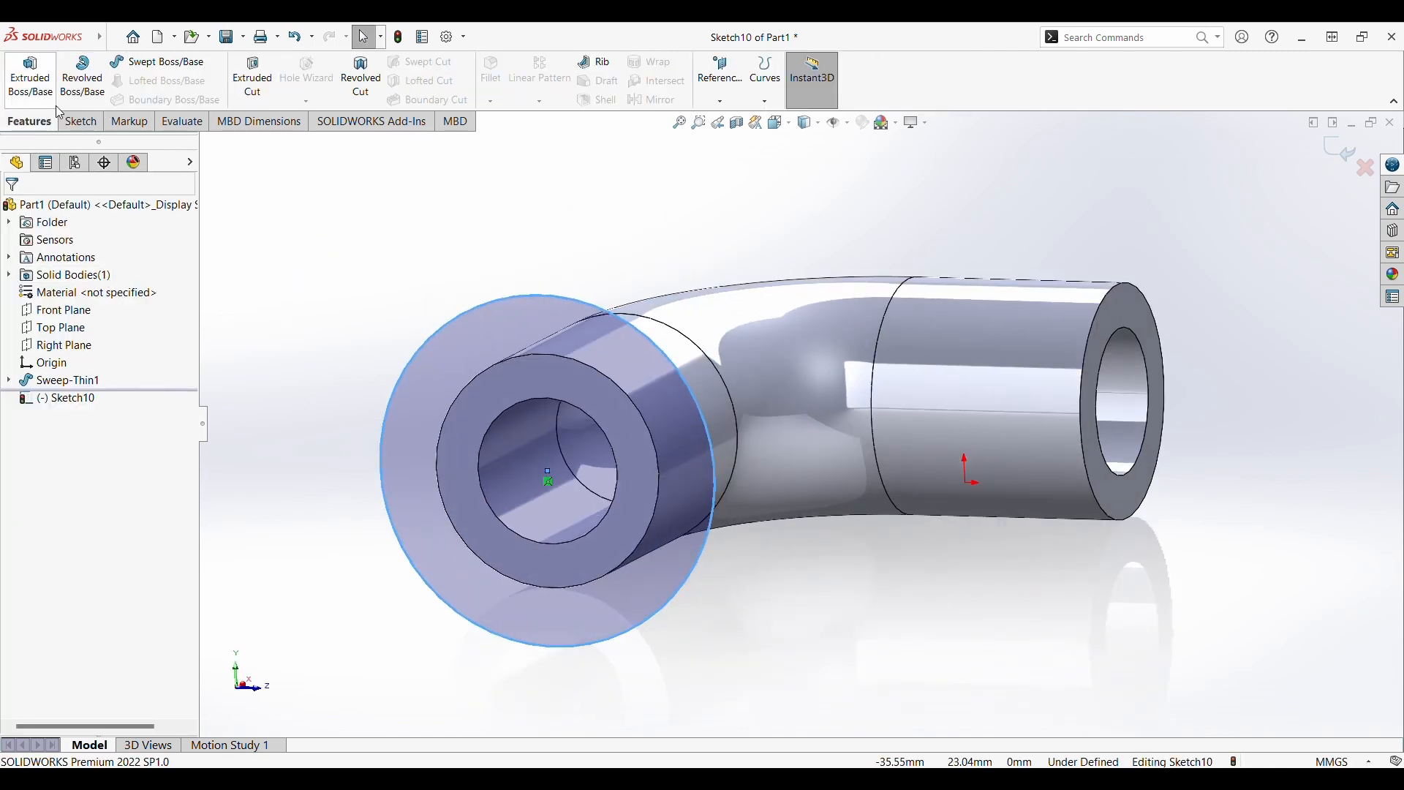
{"action": "left_click", "coordinate": [29, 73]}
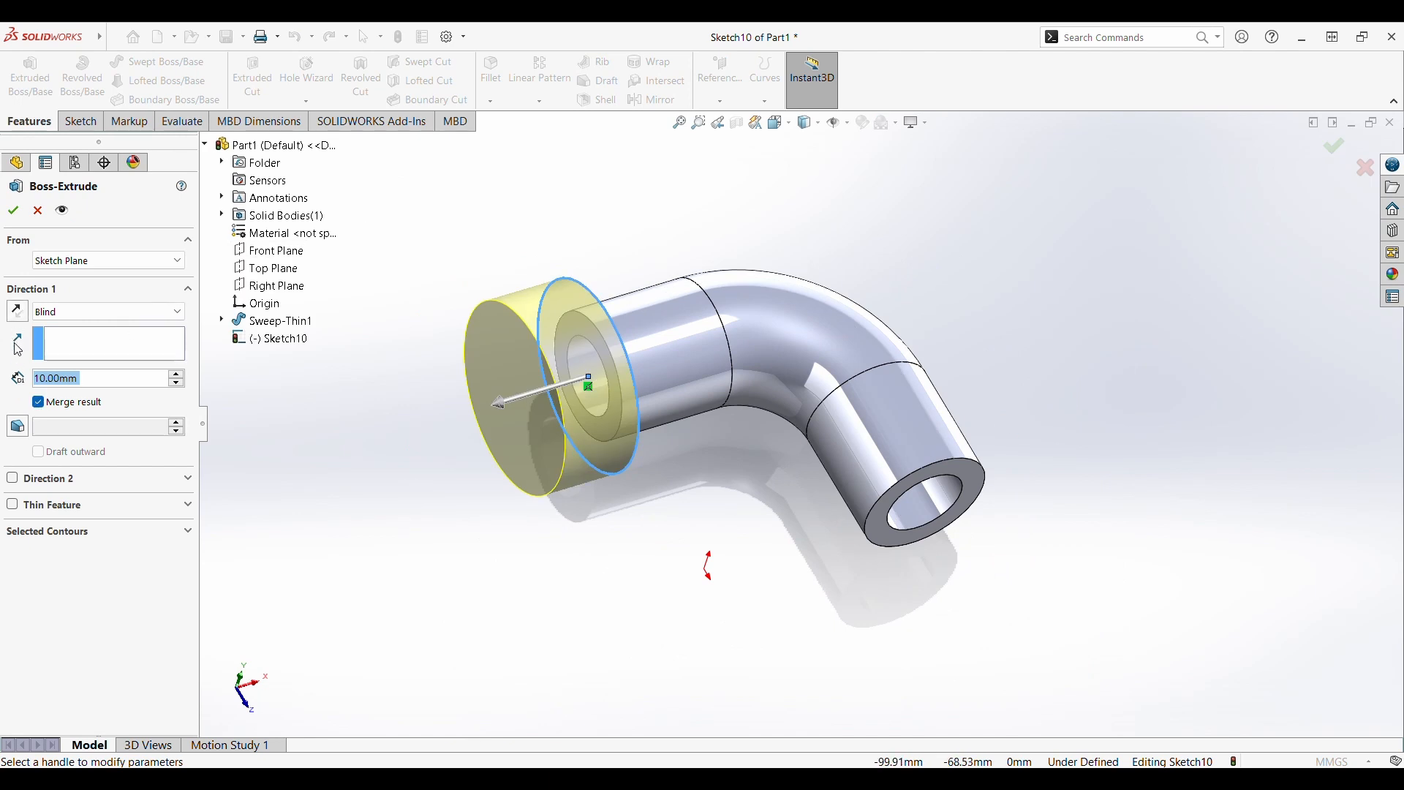
{"action": "left_click", "coordinate": [18, 314]}
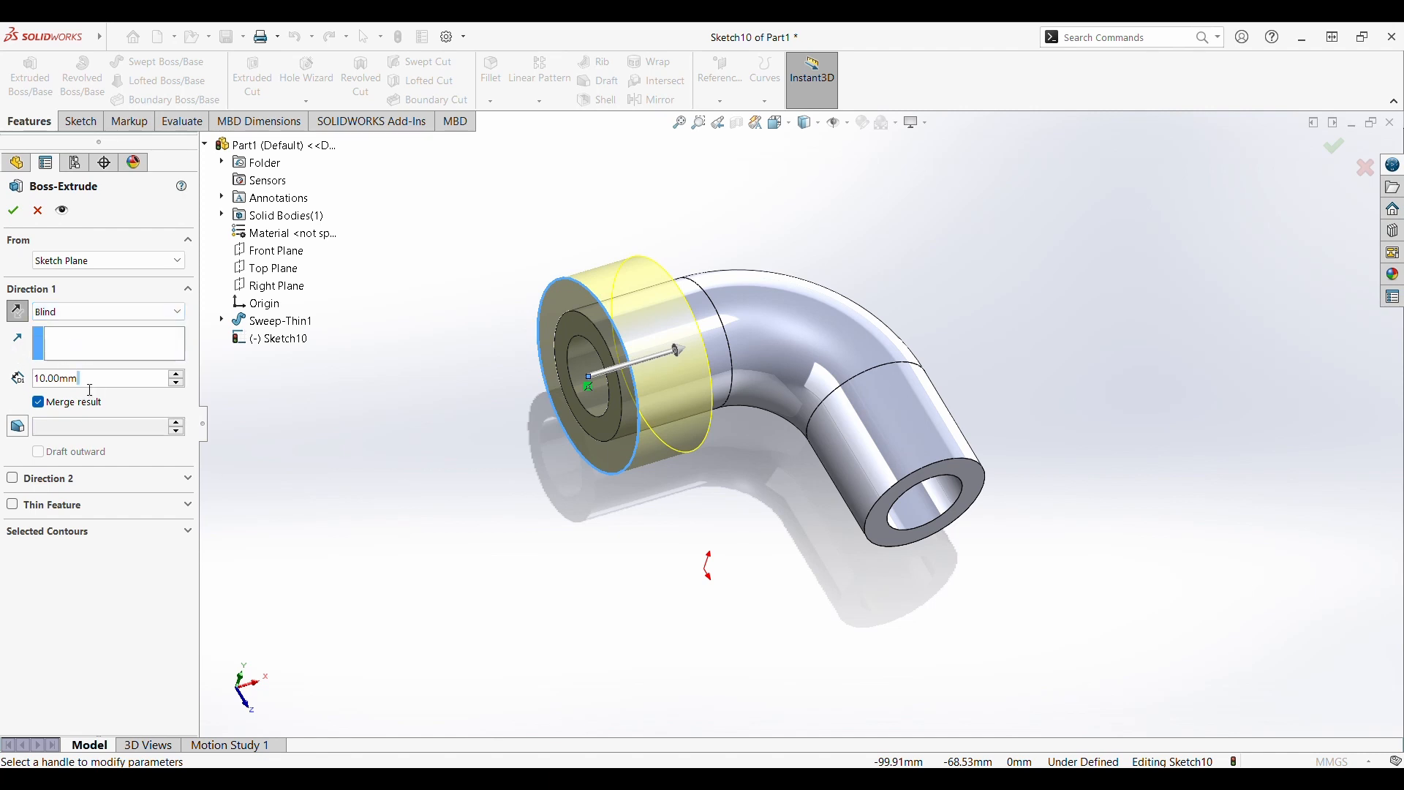
{"action": "left_click_drag", "start_coordinate": [89, 390], "coordinate": [33, 379]}
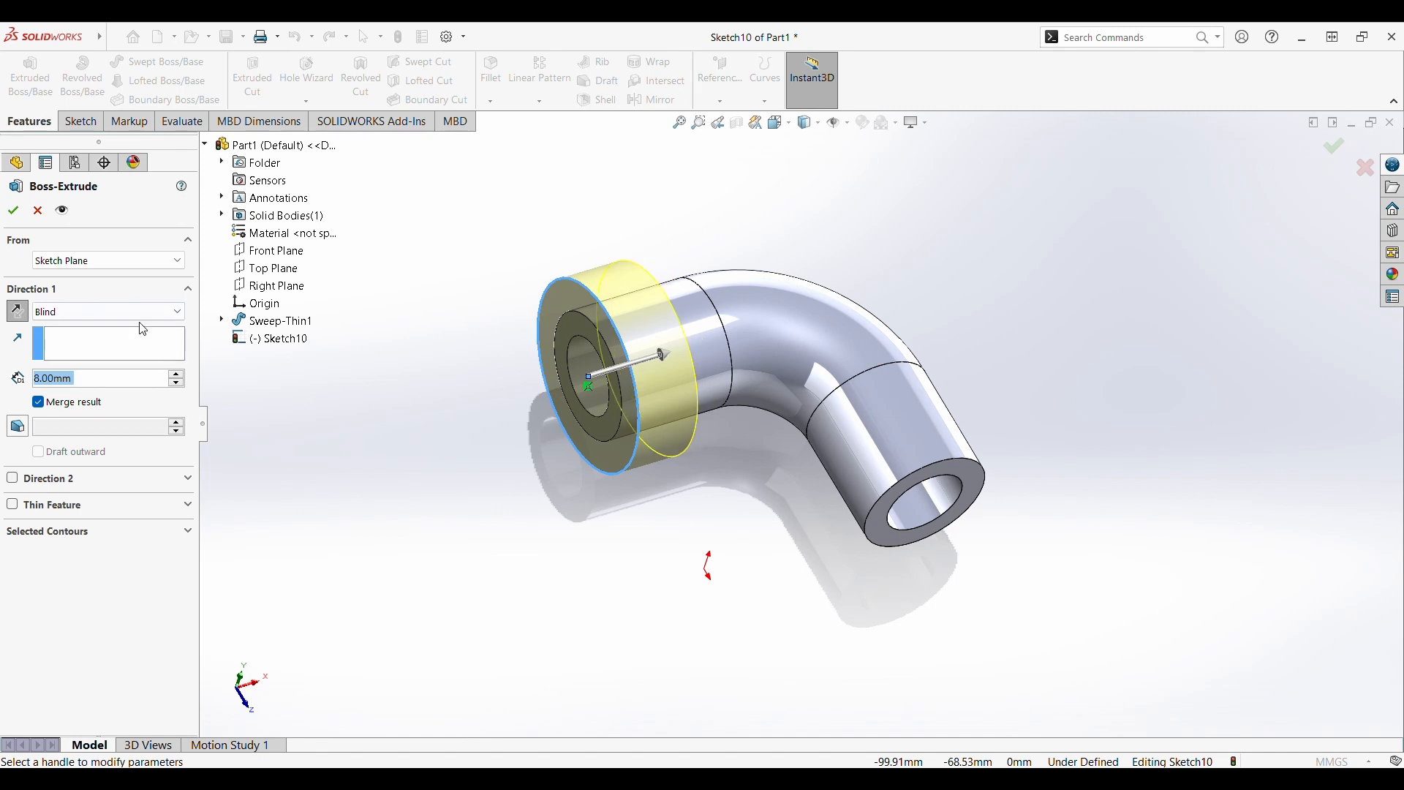
{"action": "left_click", "coordinate": [21, 210]}
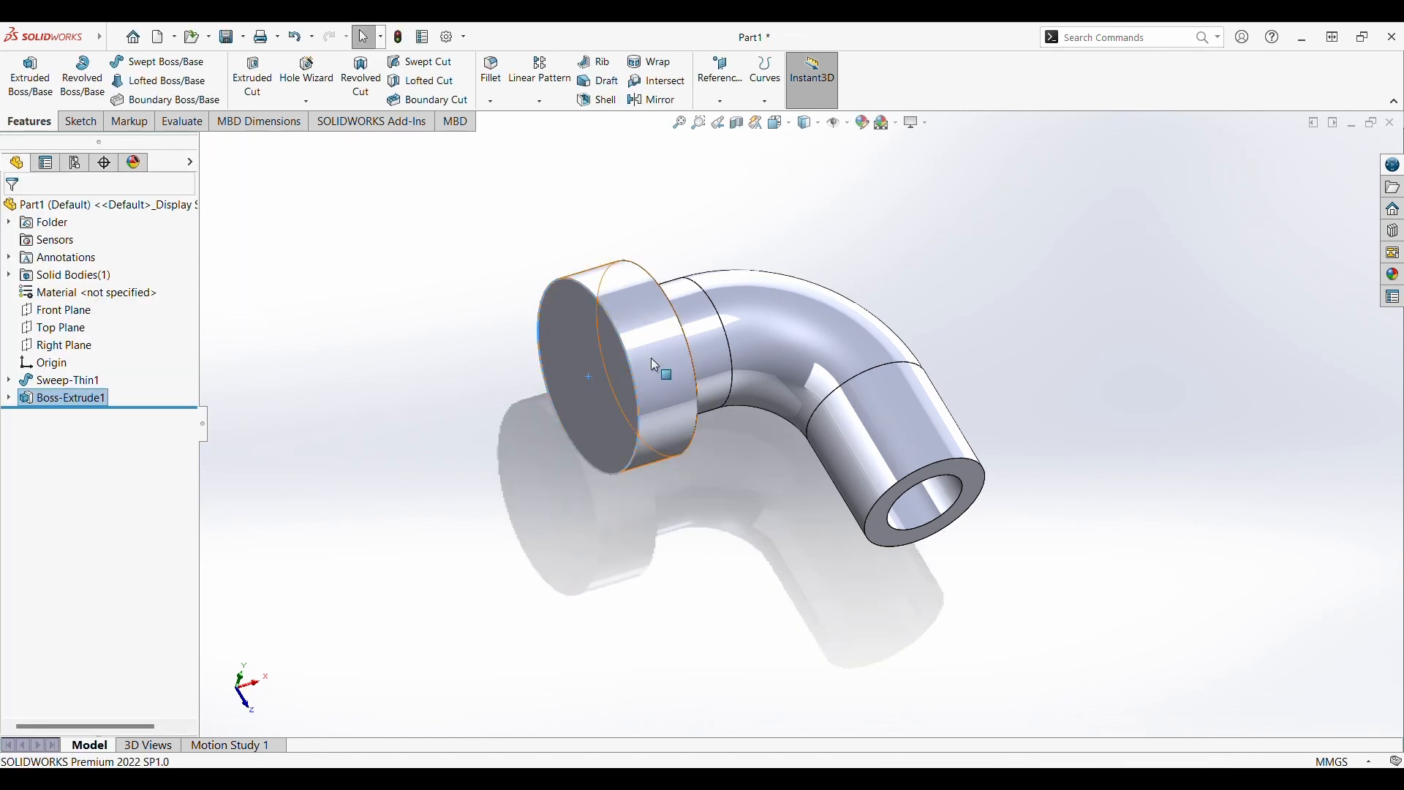
Open a sketch on the flat outer face of the extruded collar.
{"action": "left_click", "coordinate": [598, 371]}
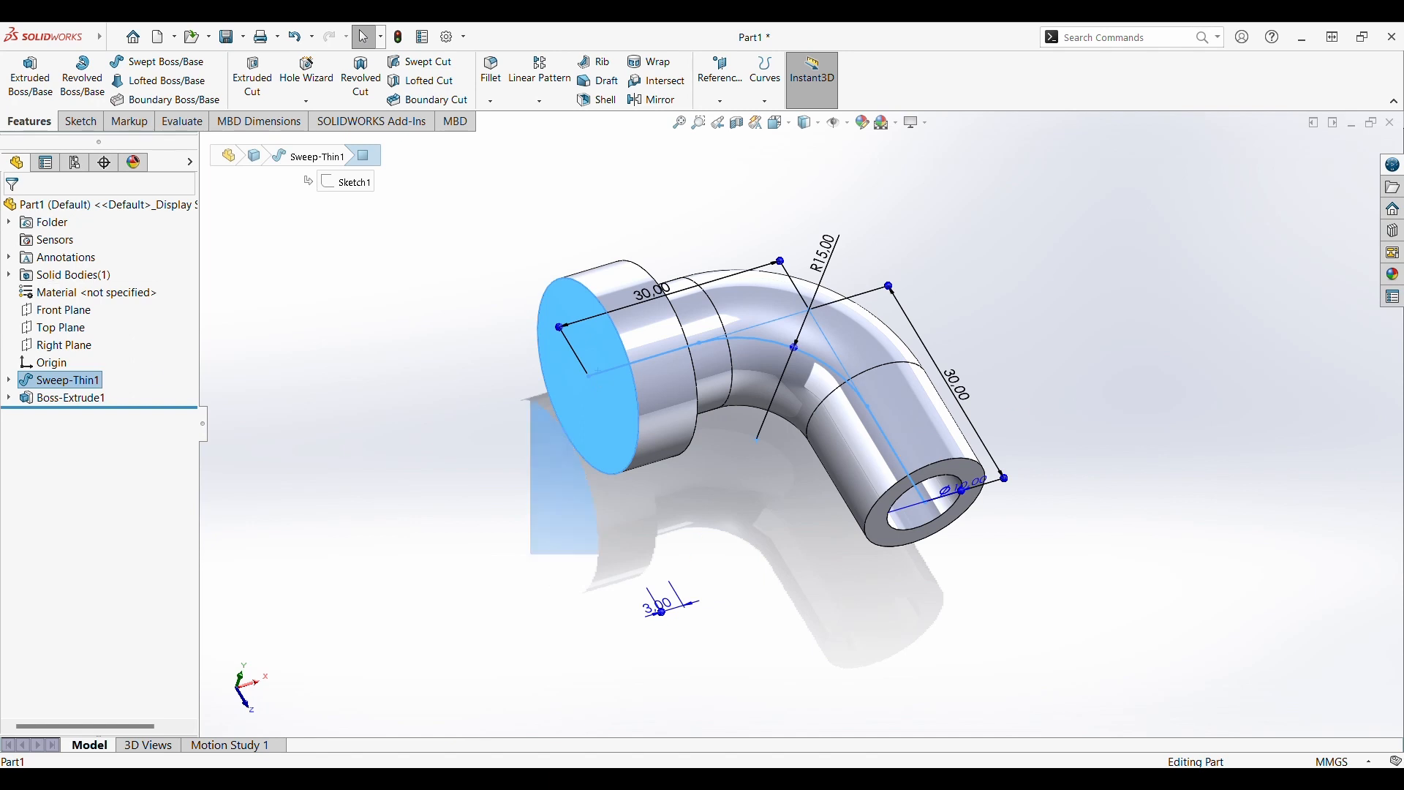
{"action": "left_click", "coordinate": [80, 121]}
{"action": "left_click", "coordinate": [22, 73]}
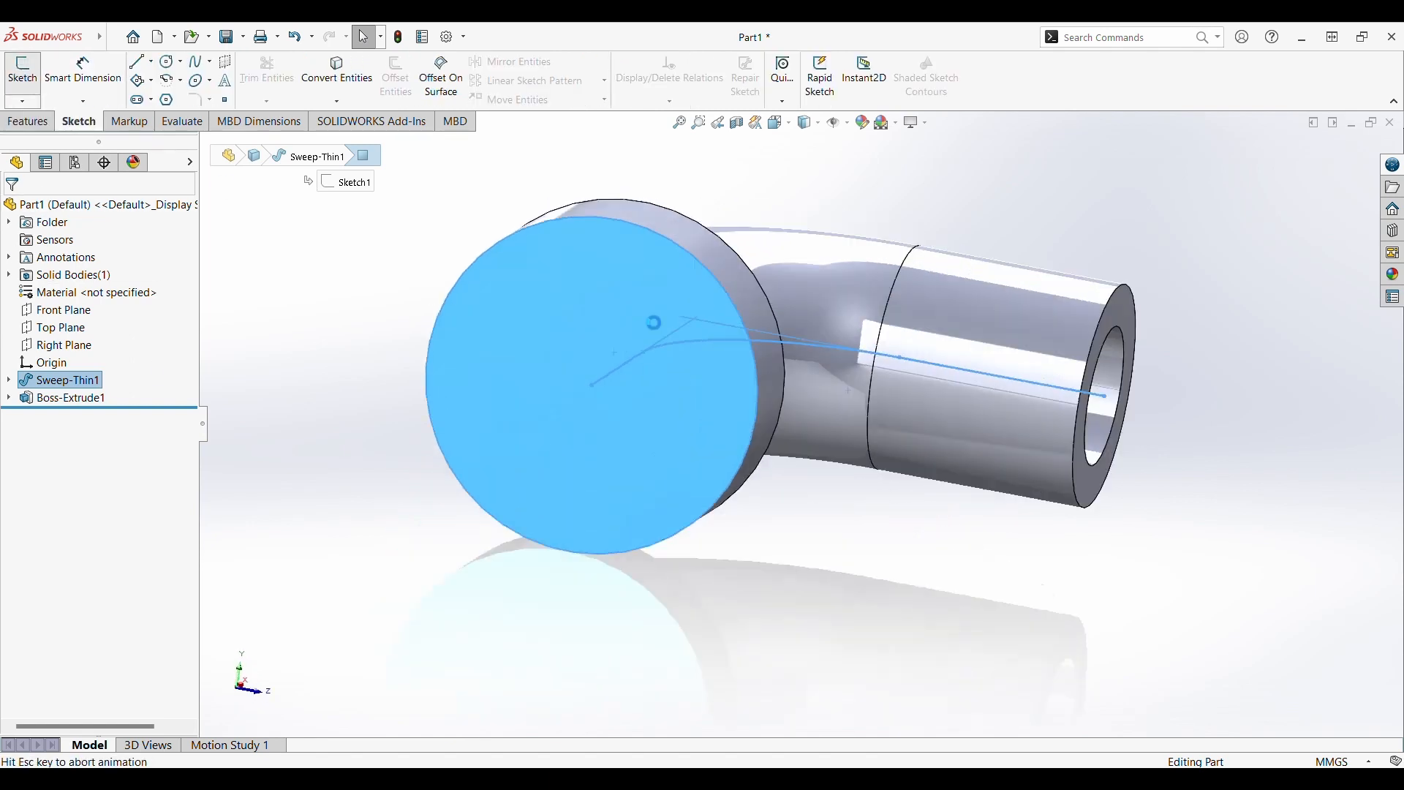
{"action": "left_click", "coordinate": [178, 65]}
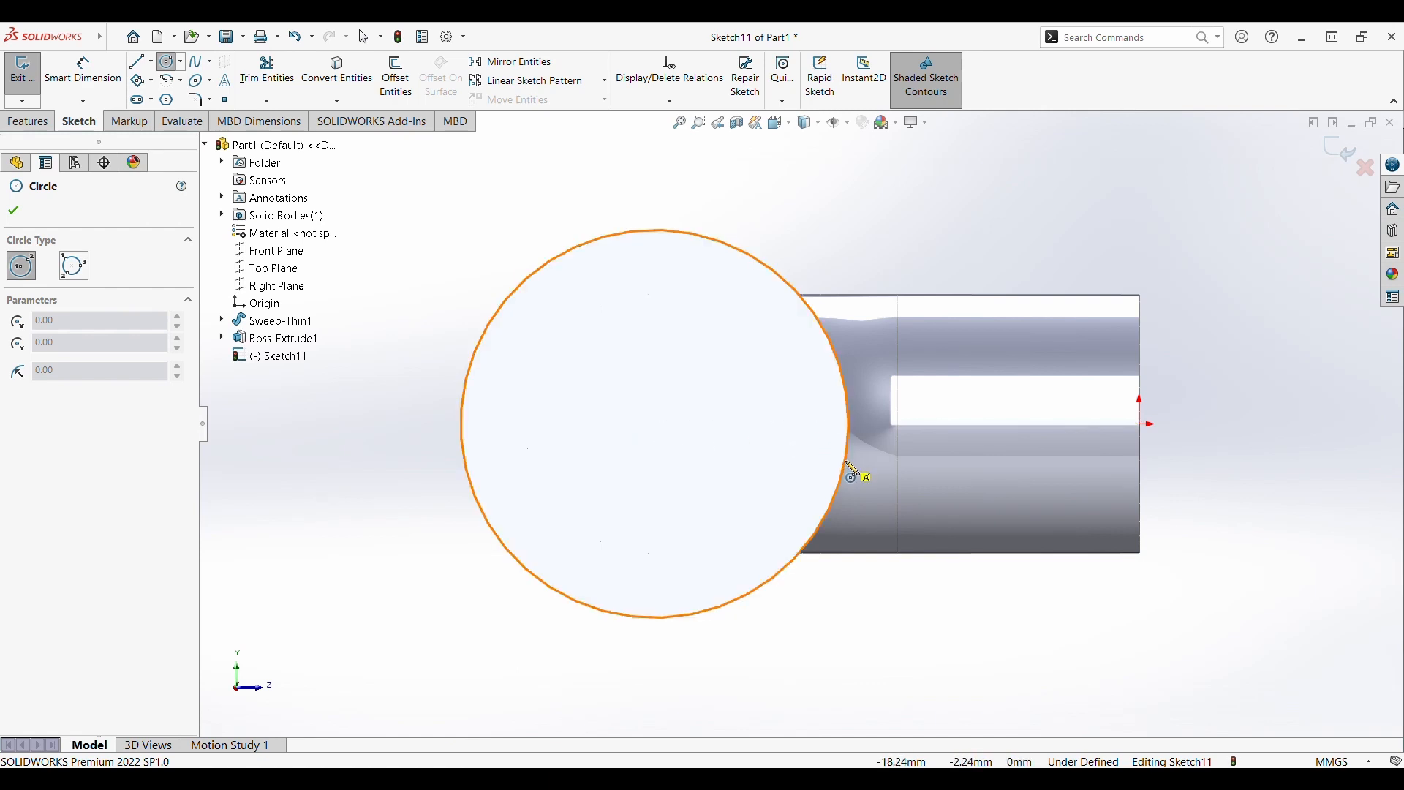
{"action": "left_click", "coordinate": [657, 425]}
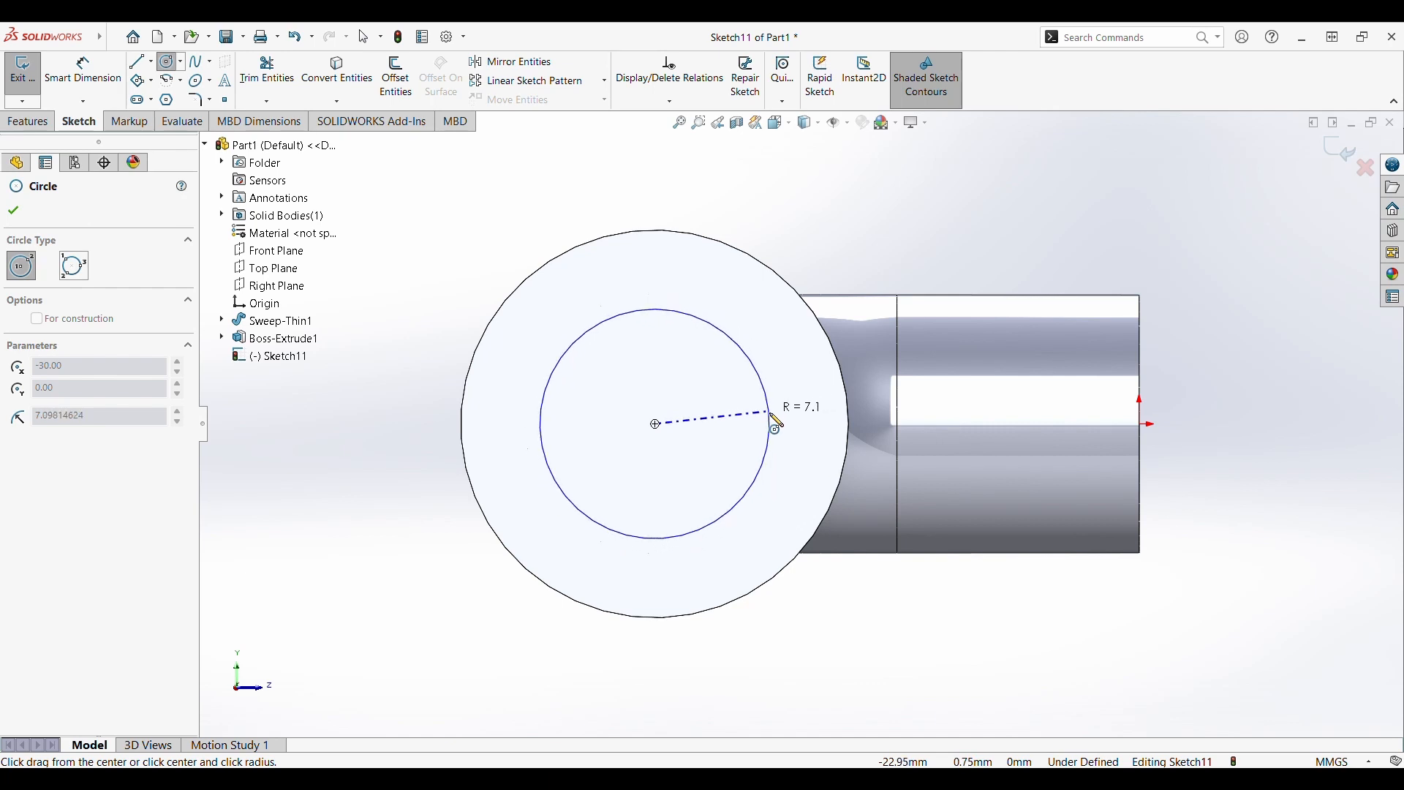
{"action": "key", "text": "Escape"}
Measure the bore edge at the pipe's open end.
{"action": "middle_click_drag", "start_coordinate": [780, 431], "coordinate": [656, 314]}
{"action": "left_click", "coordinate": [181, 122]}
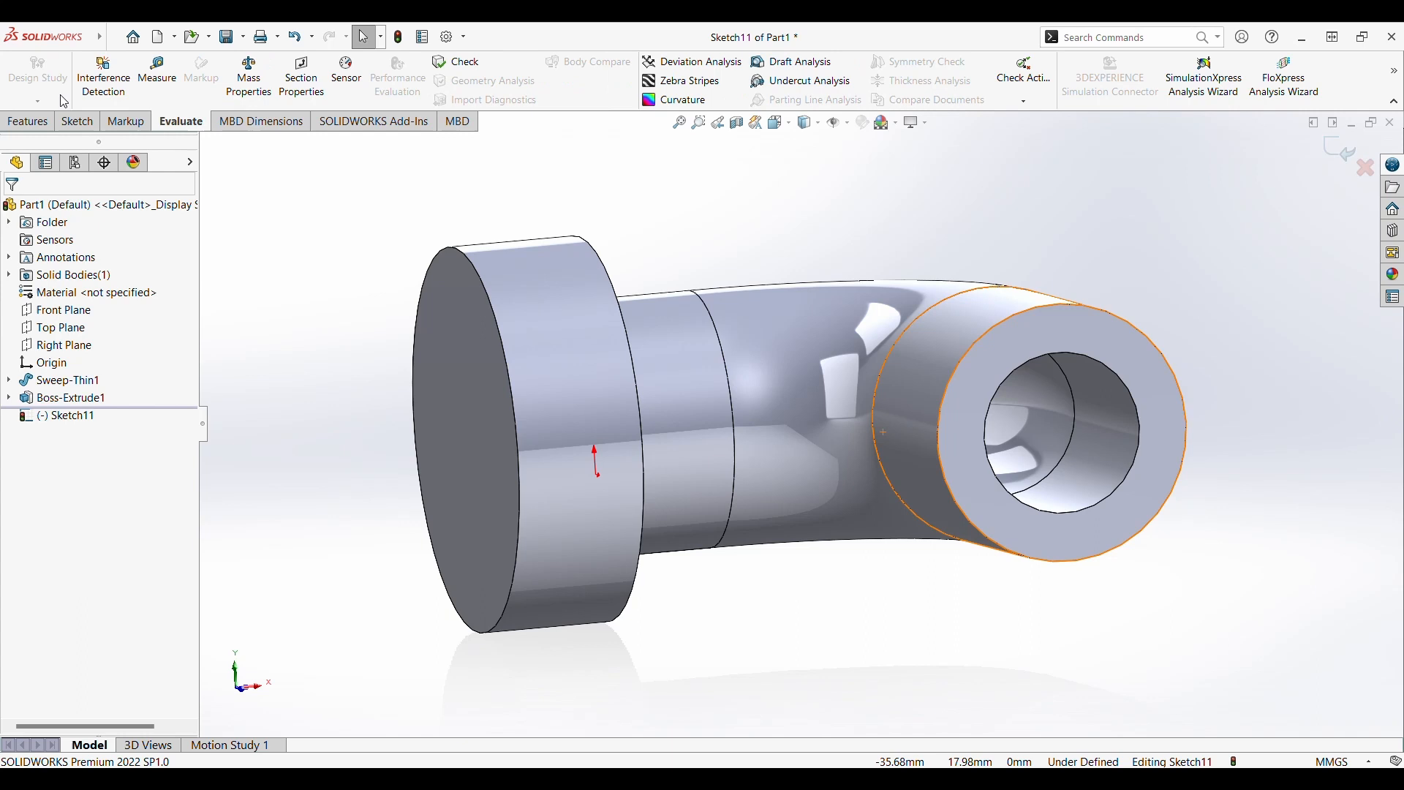
{"action": "left_click", "coordinate": [155, 73]}
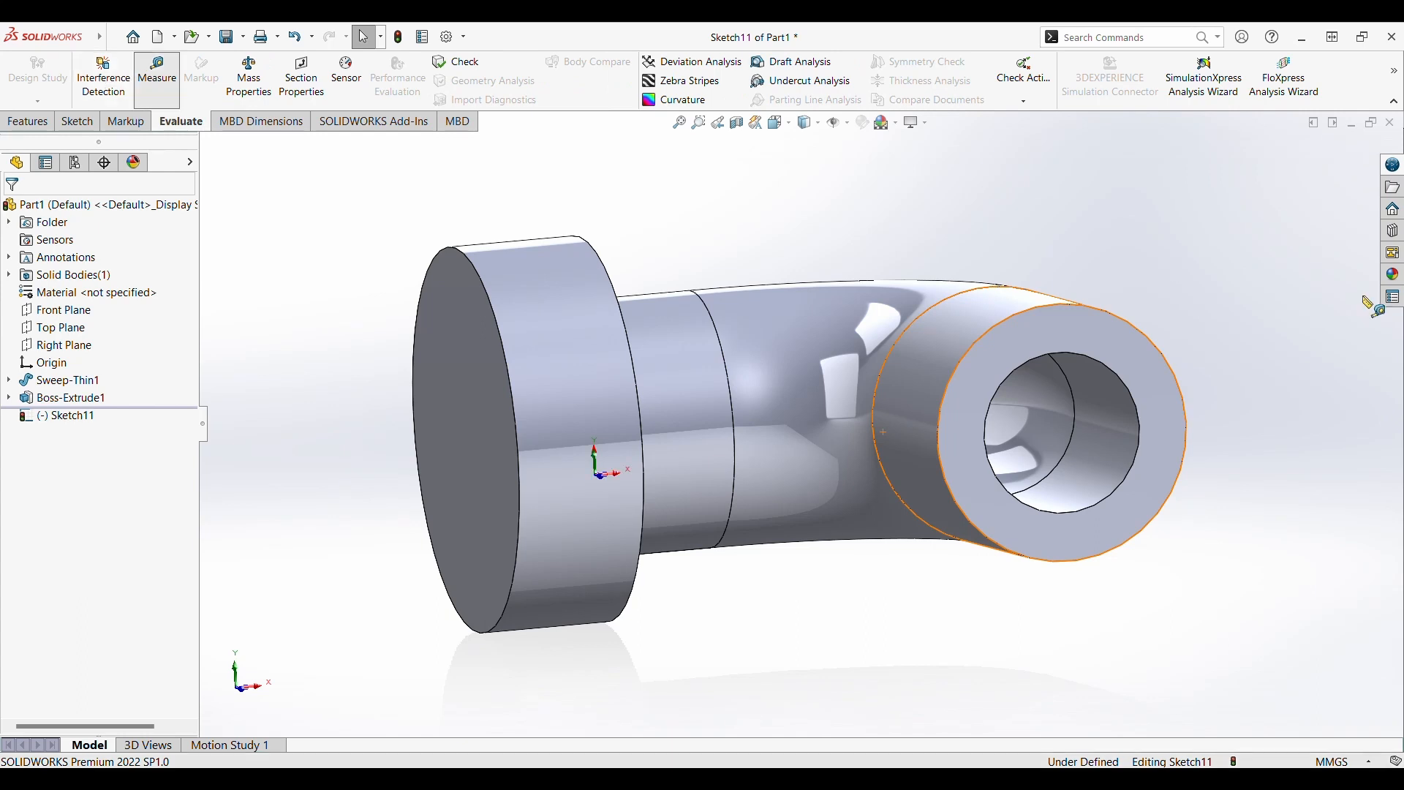
{"action": "left_click", "coordinate": [1128, 386]}
{"action": "key", "text": "Escape"}
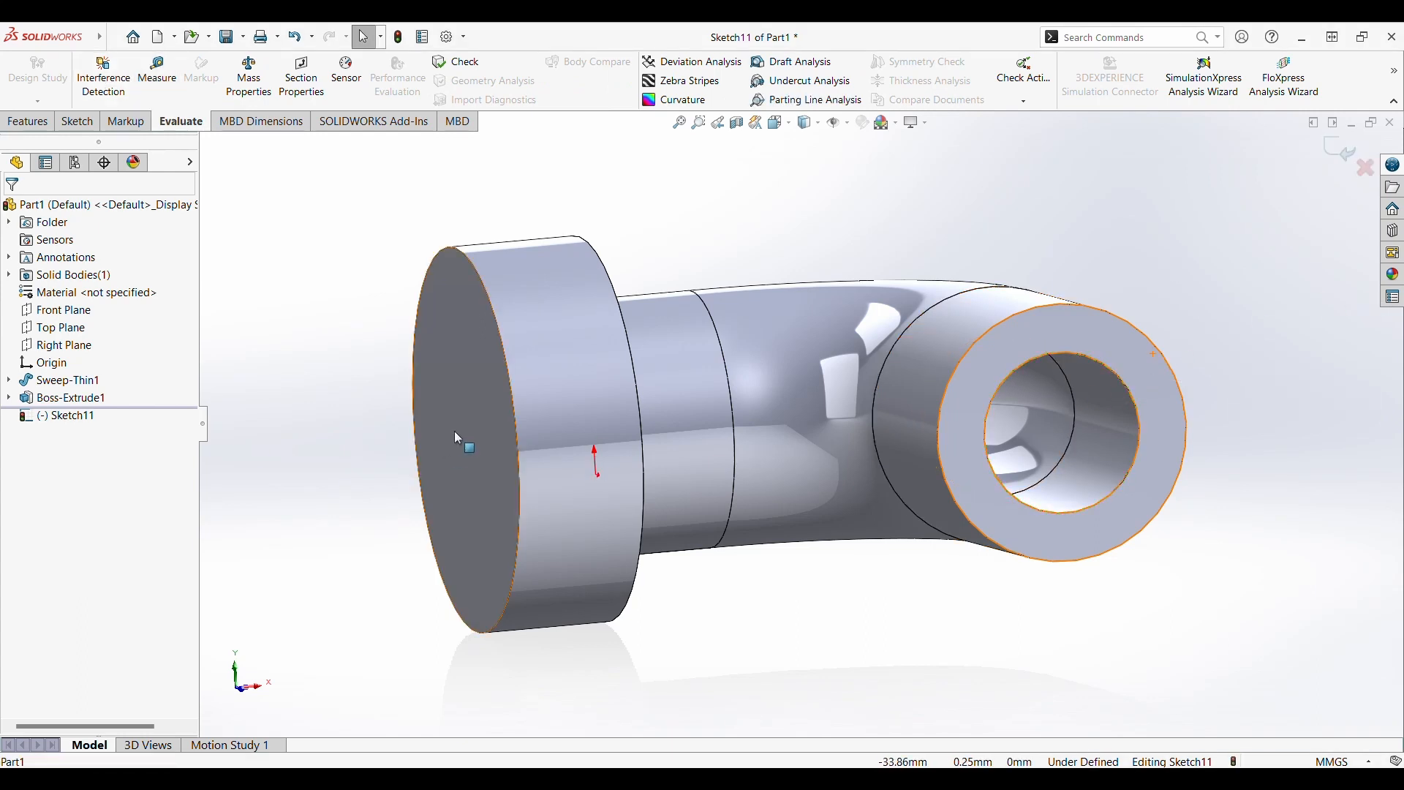
Sketch a circle about 11.7 mm in diameter at the centre of the collar's outer face.
{"action": "middle_click_drag", "start_coordinate": [458, 439], "coordinate": [542, 439]}
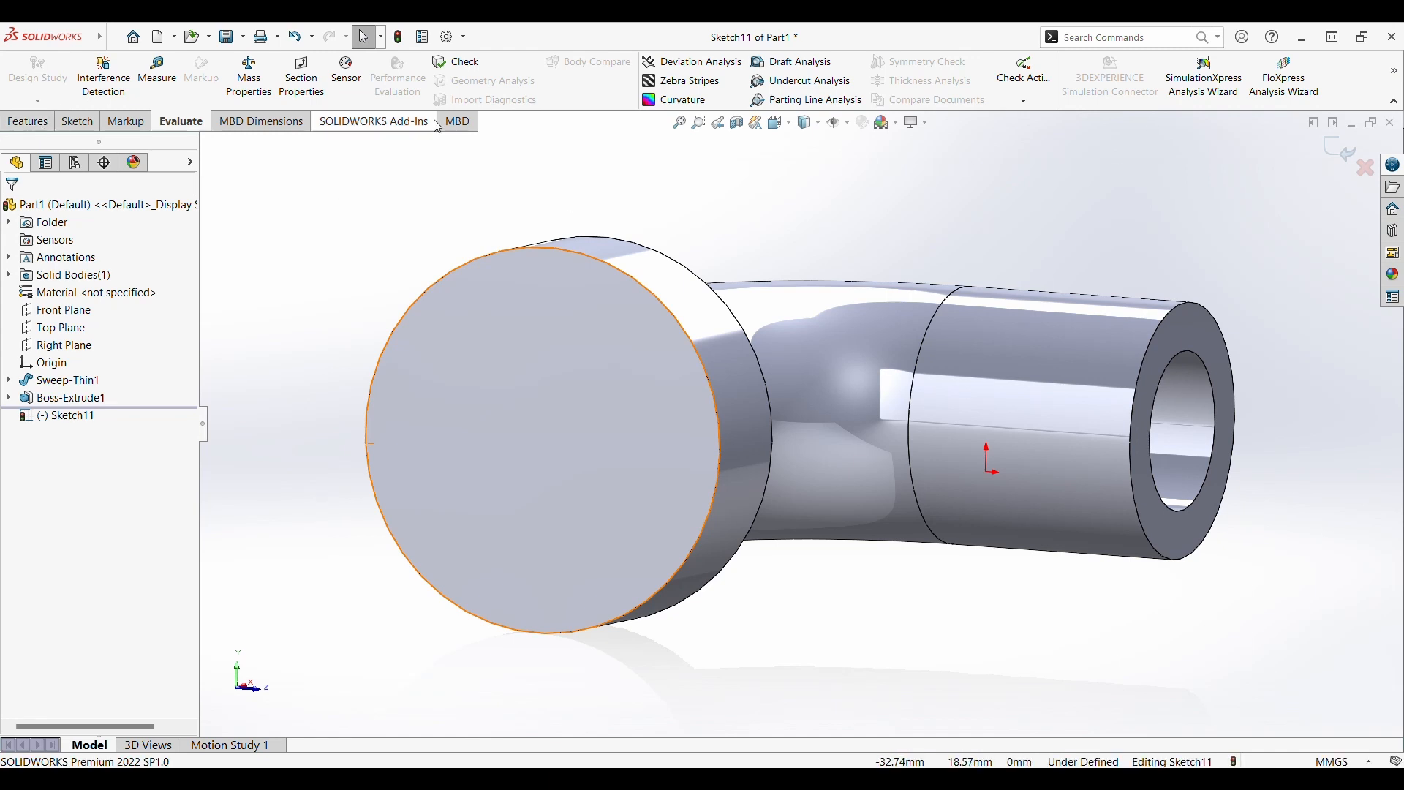
{"action": "left_click", "coordinate": [577, 369]}
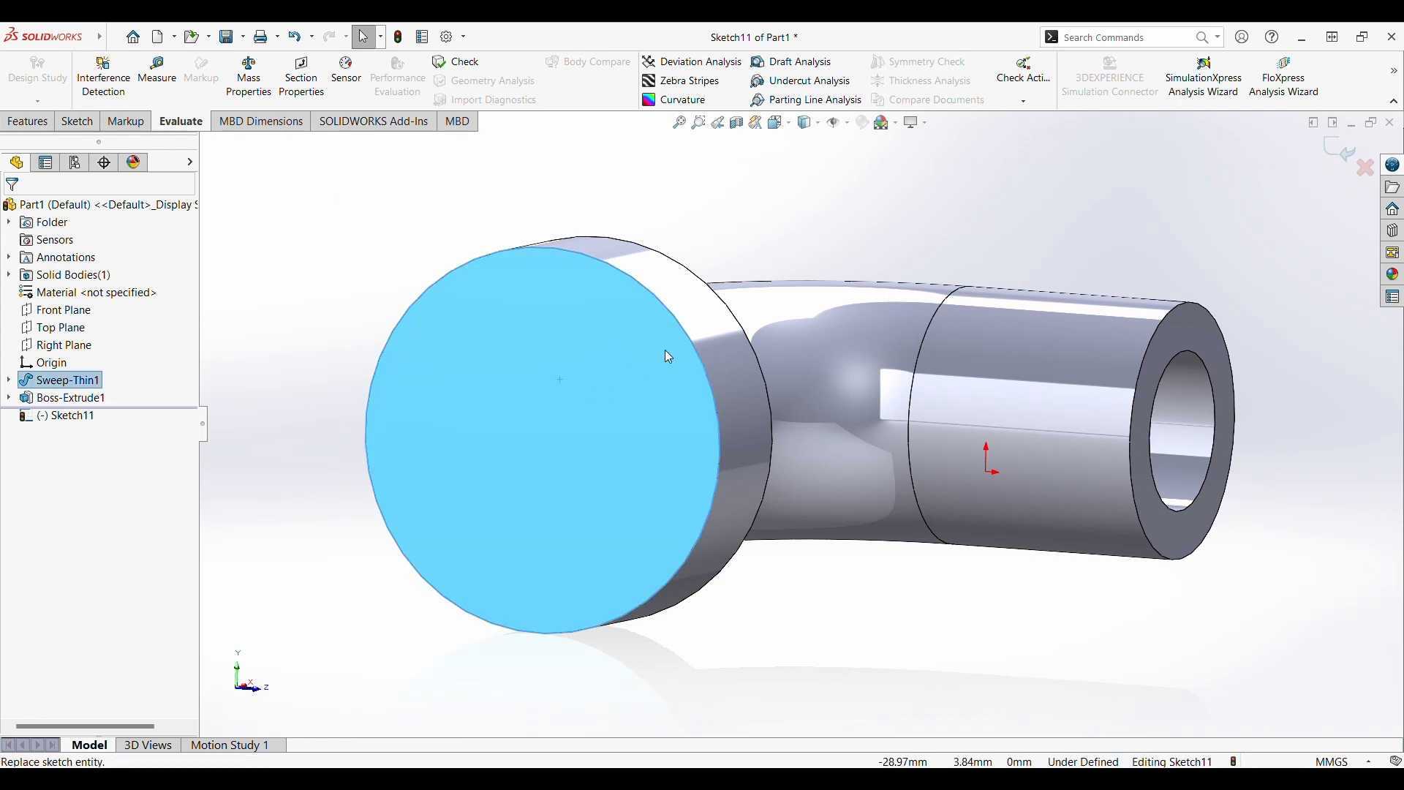
{"action": "left_click", "coordinate": [82, 382]}
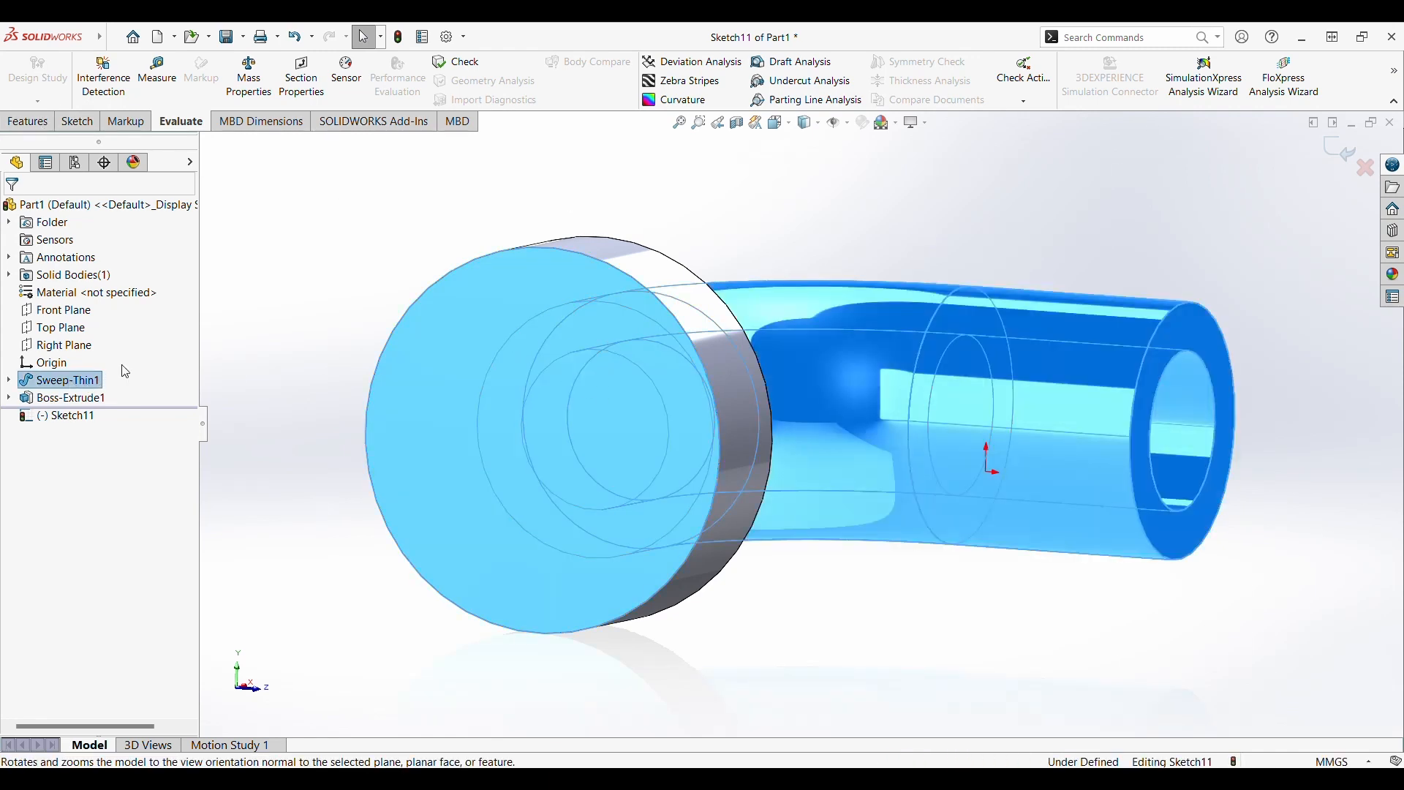
{"action": "left_click", "coordinate": [121, 360]}
{"action": "left_click", "coordinate": [56, 418]}
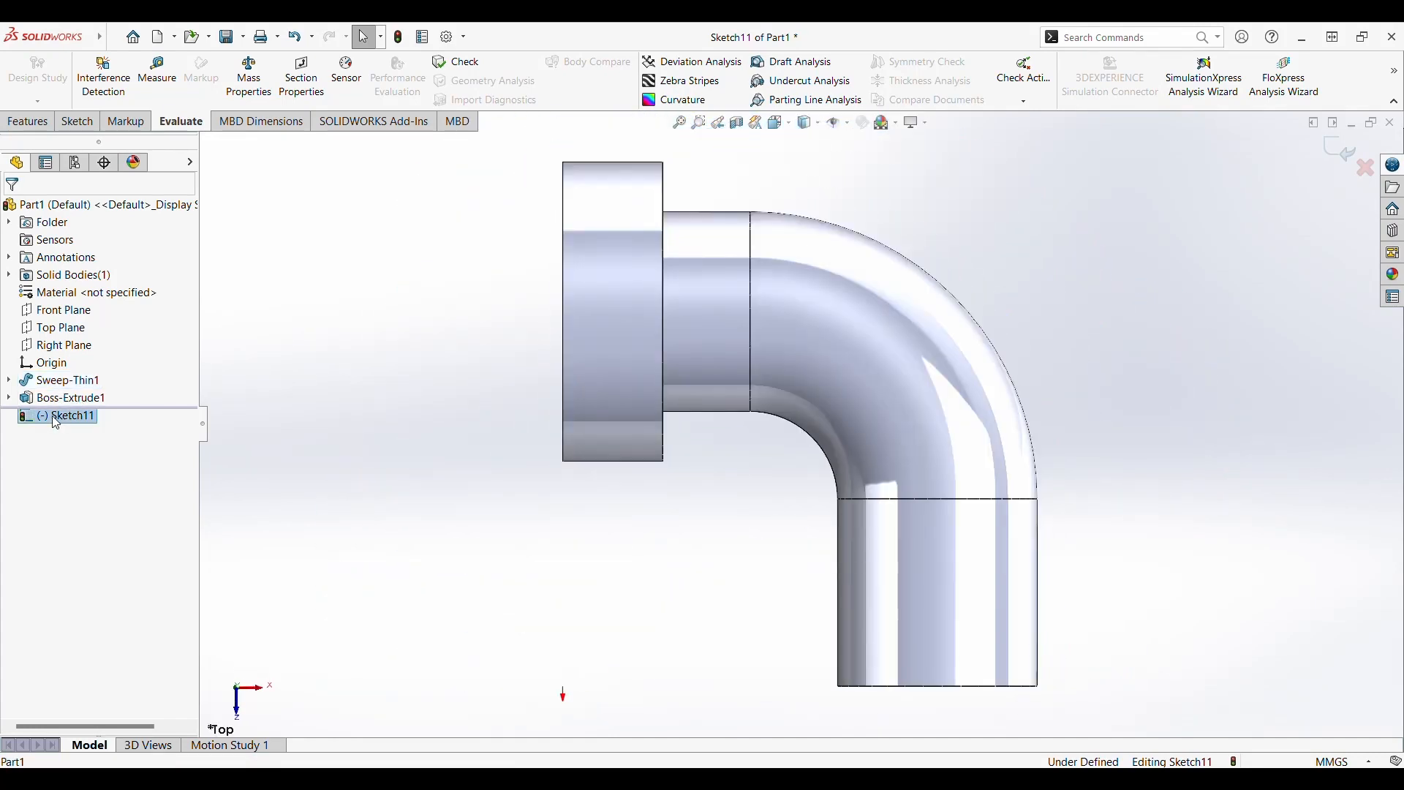
{"action": "key", "text": "ctrl+8"}
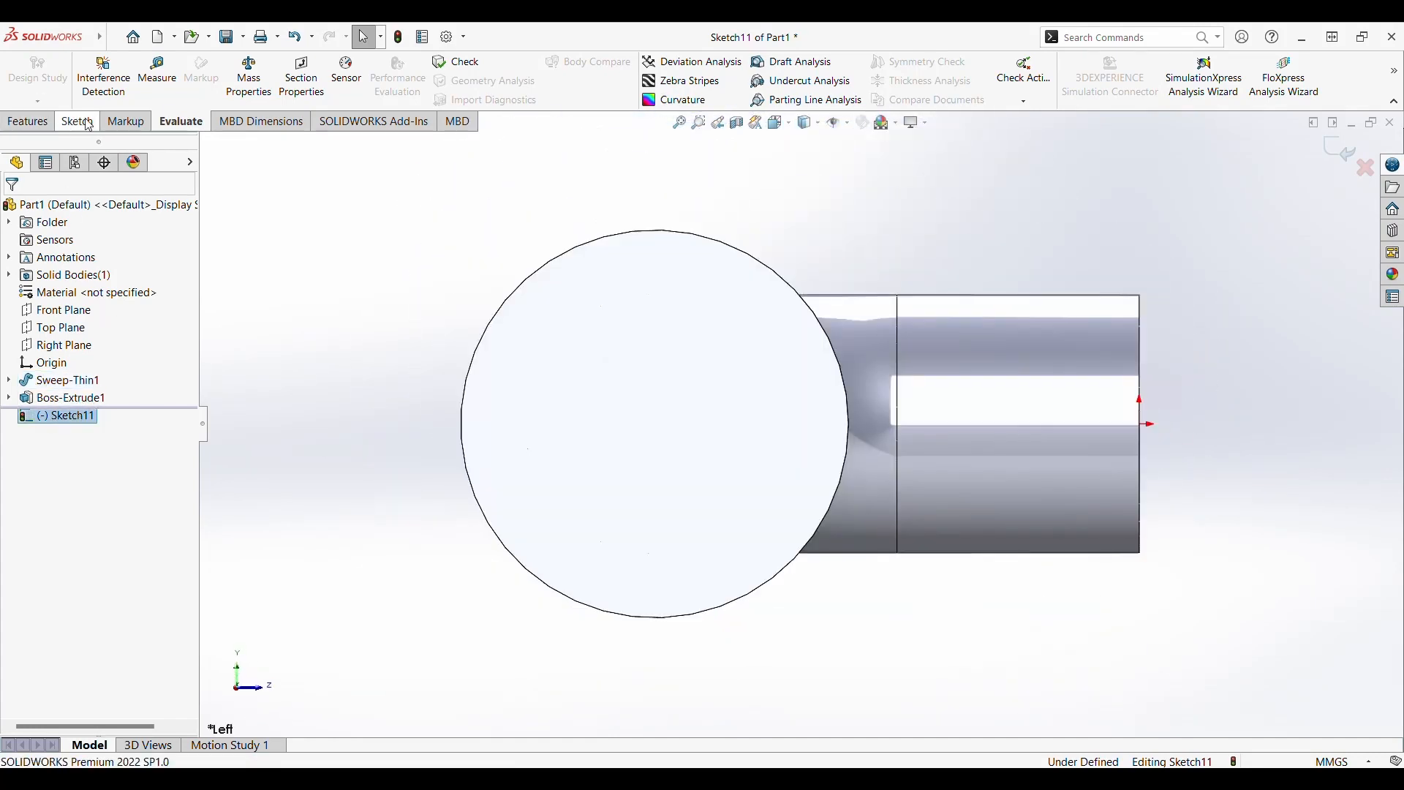
{"action": "left_click", "coordinate": [82, 123]}
{"action": "left_click", "coordinate": [171, 61]}
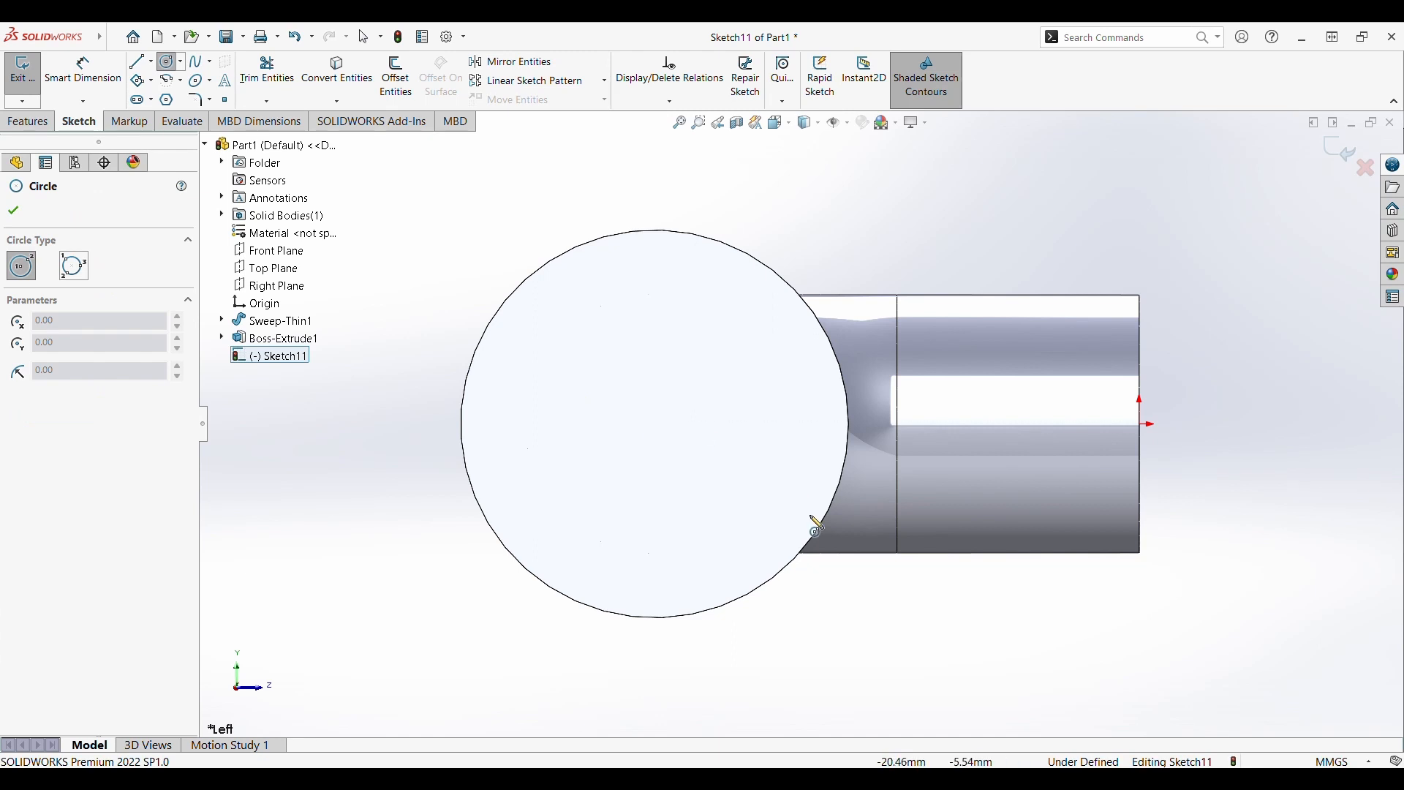
{"action": "left_click", "coordinate": [655, 424]}
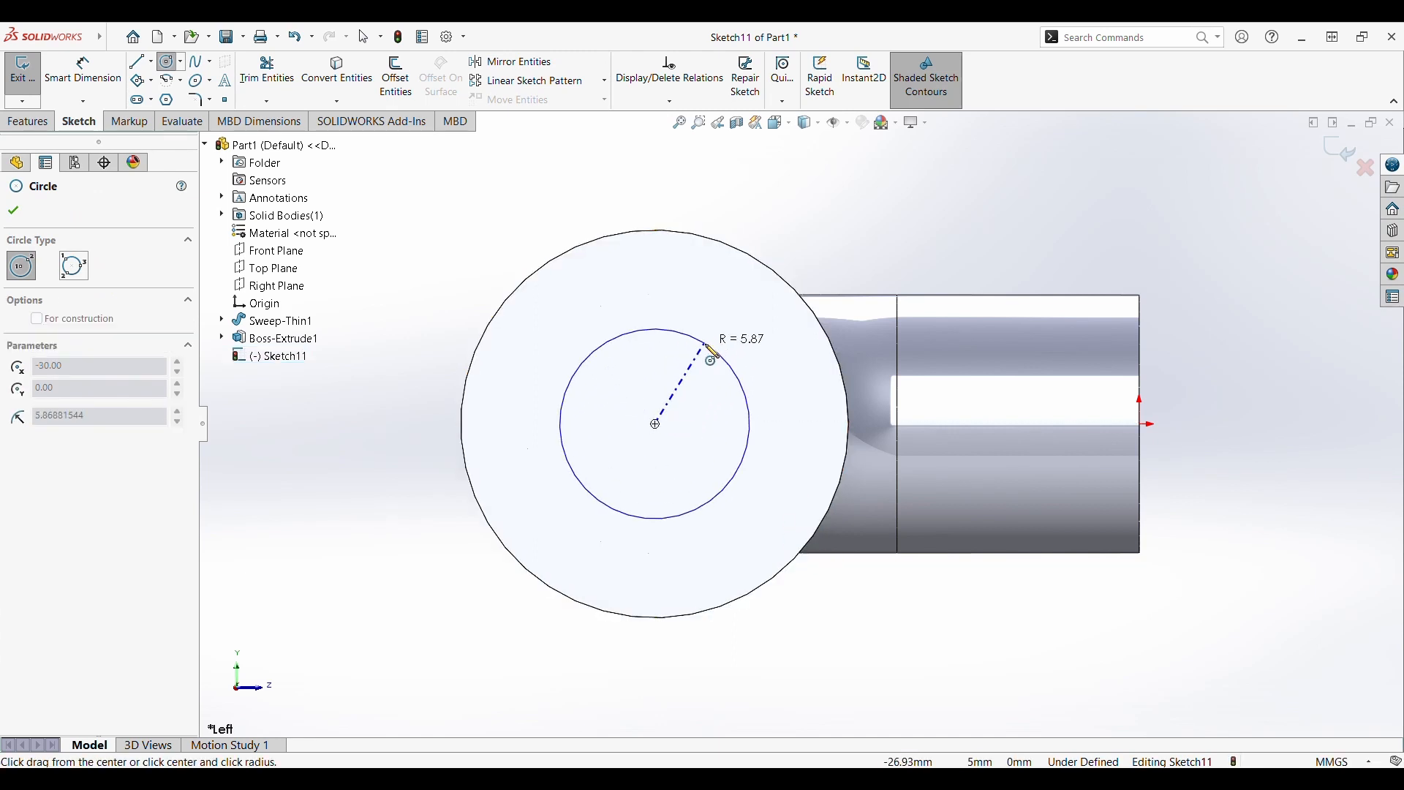
{"action": "left_click", "coordinate": [711, 357]}
{"action": "key", "text": "Escape"}
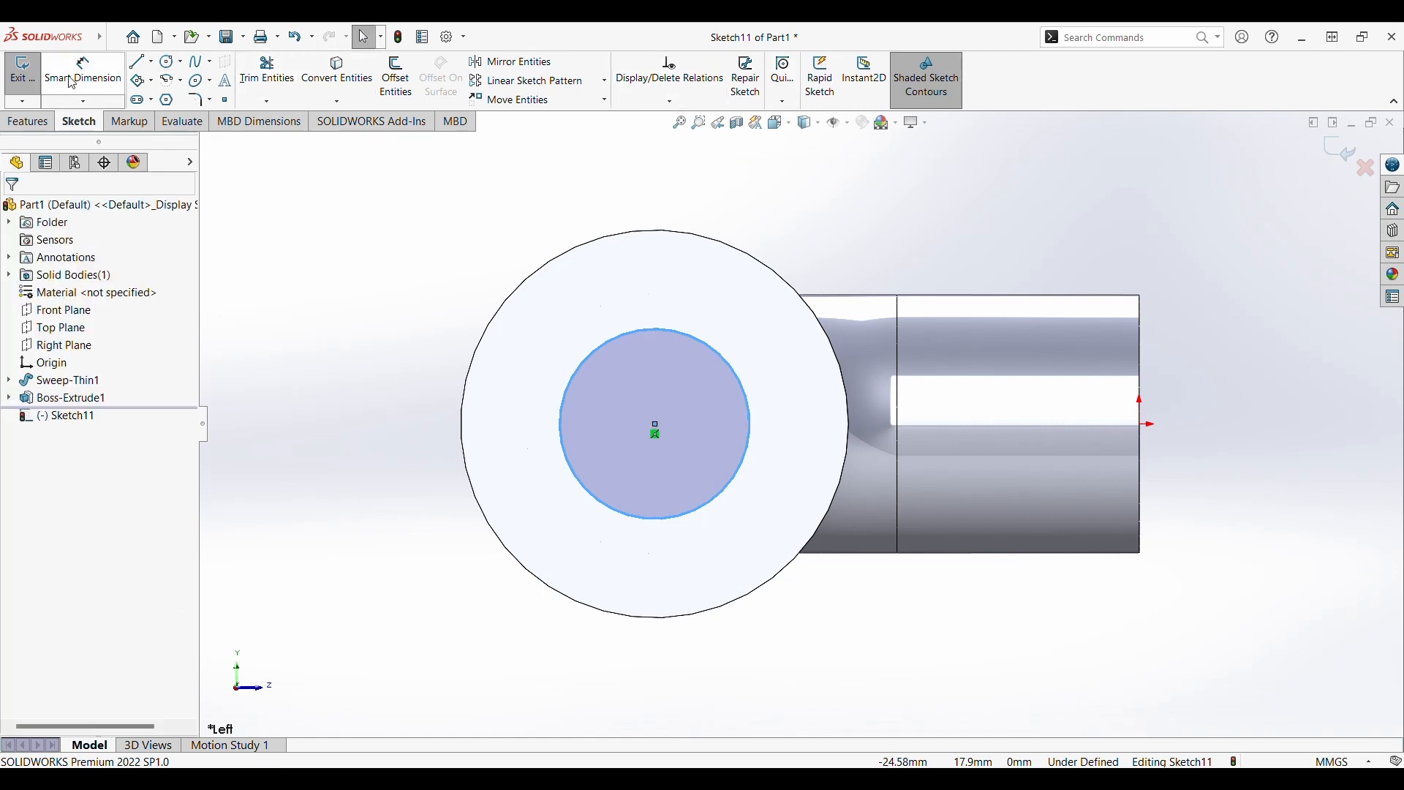
Dimension the circle's diameter on the collar face and set it to 10 mm.
{"action": "key", "text": "d"}
{"action": "left_click", "coordinate": [731, 366]}
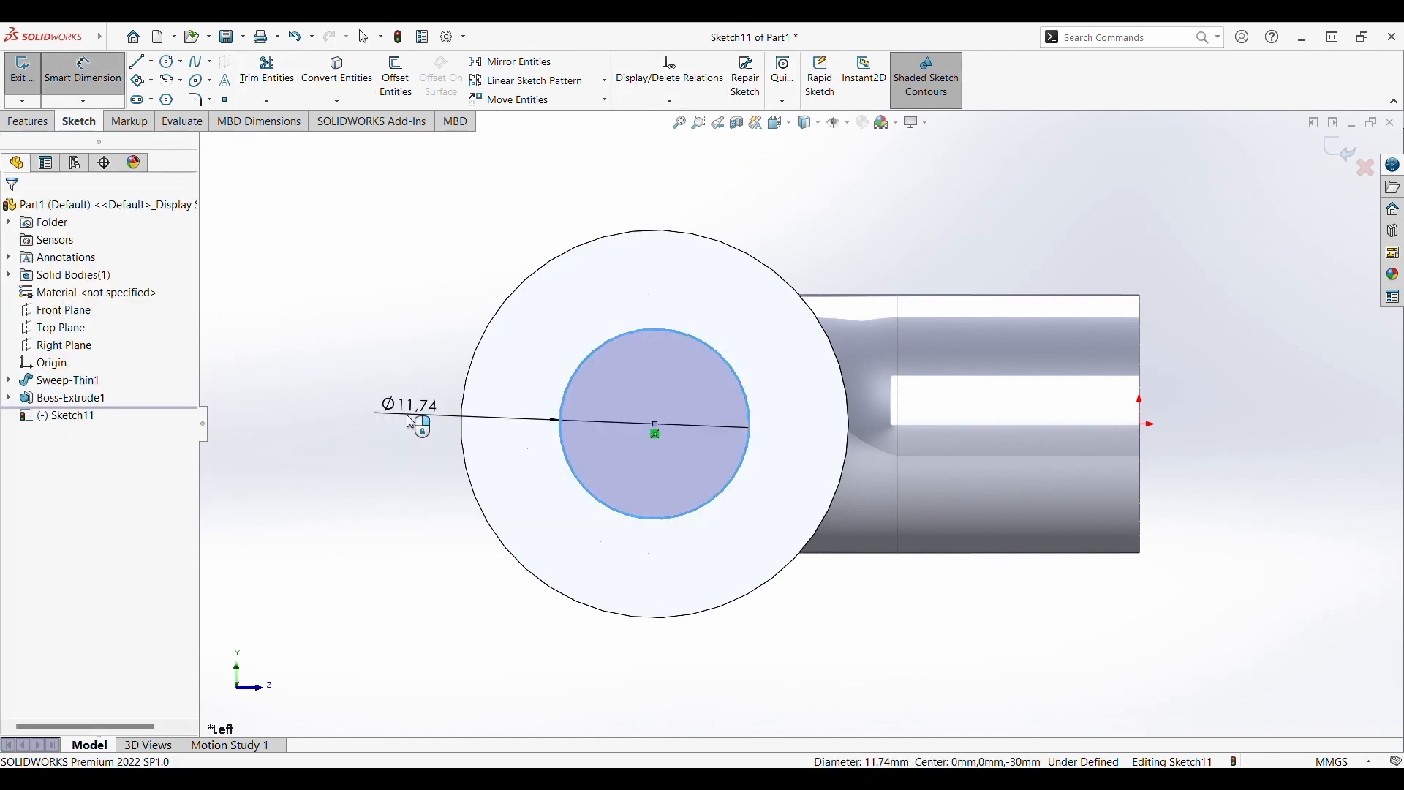
{"action": "left_click", "coordinate": [415, 422]}
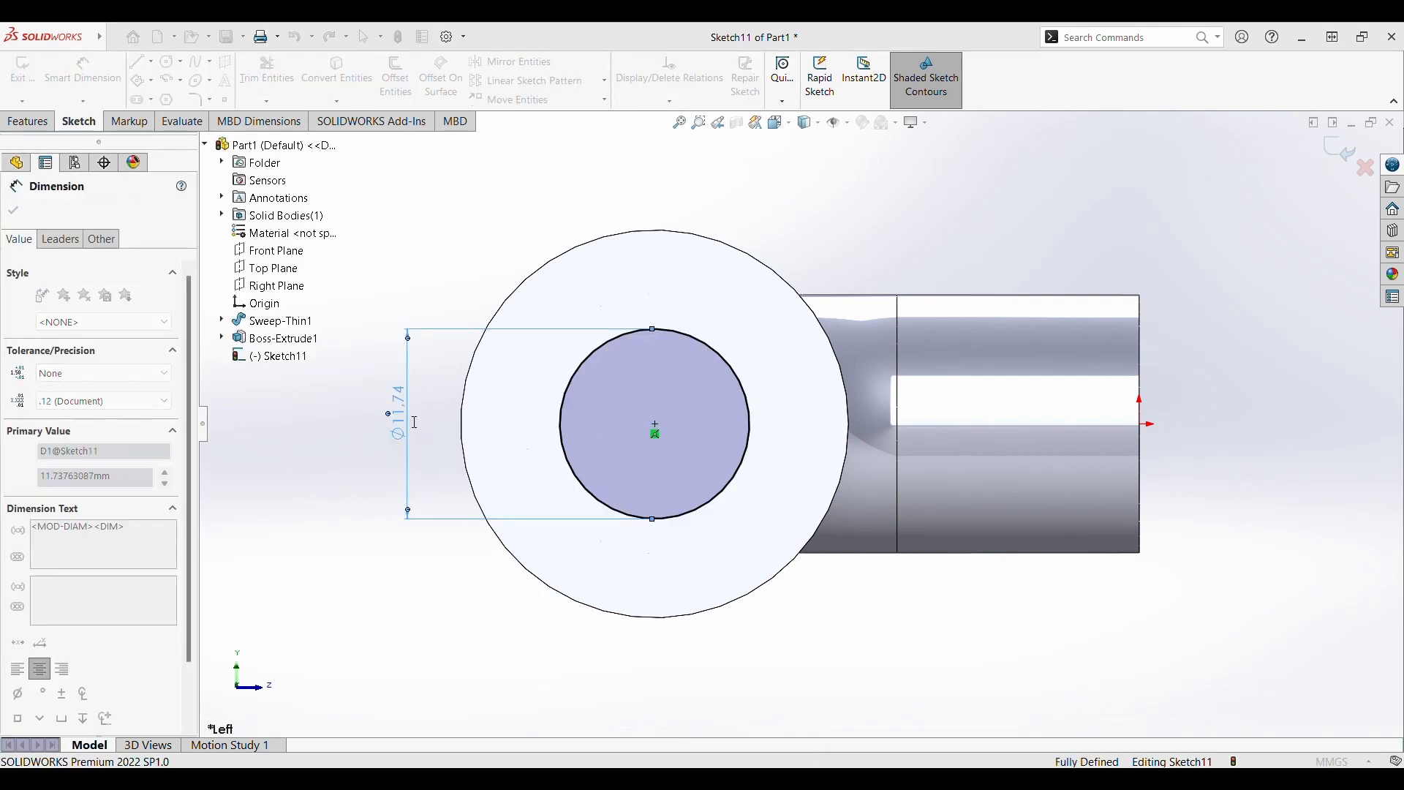
{"action": "type", "text": "10"}
{"action": "key", "text": "Return"}
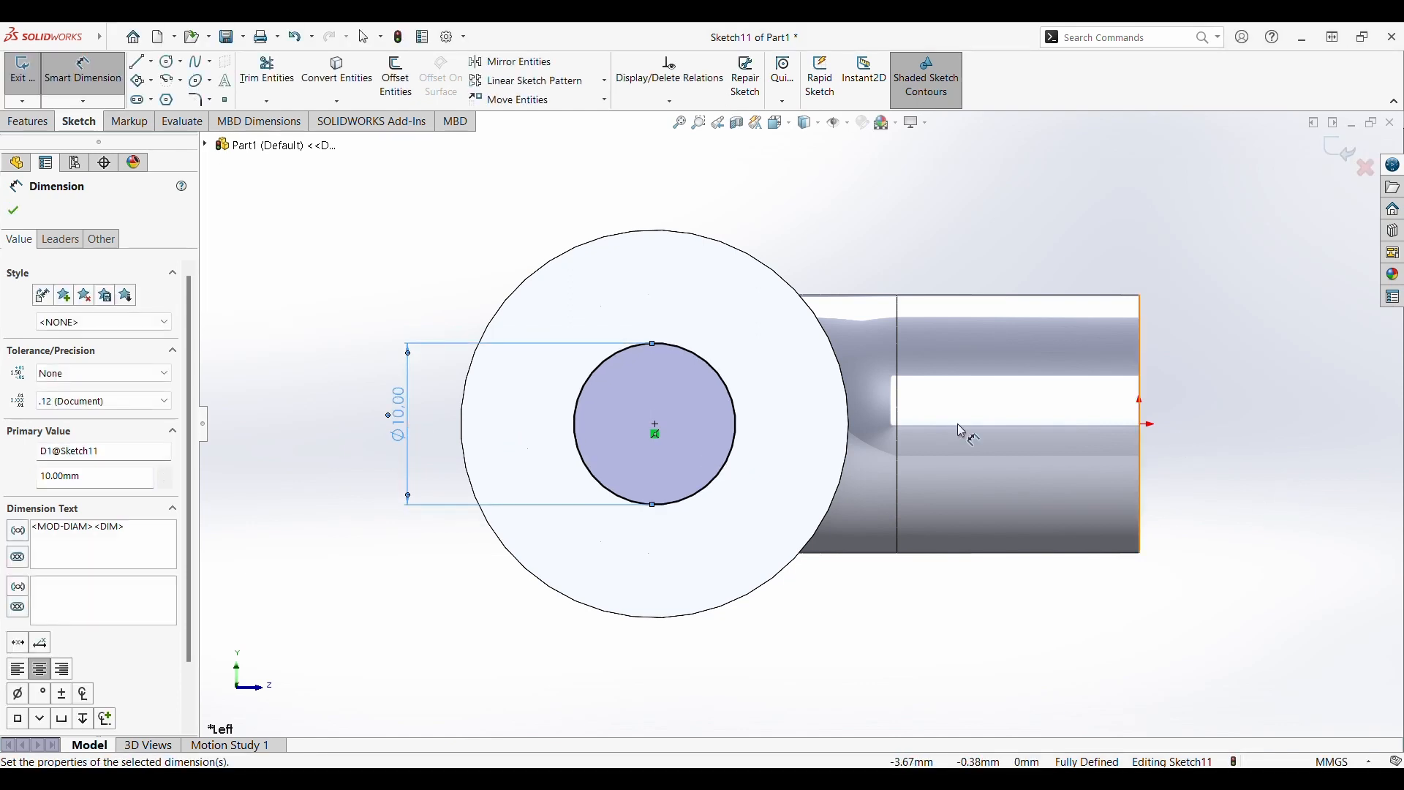
Change the diameter of the circle on the collar face to 20 mm.
{"action": "middle_click_drag", "start_coordinate": [959, 430], "coordinate": [1166, 451]}
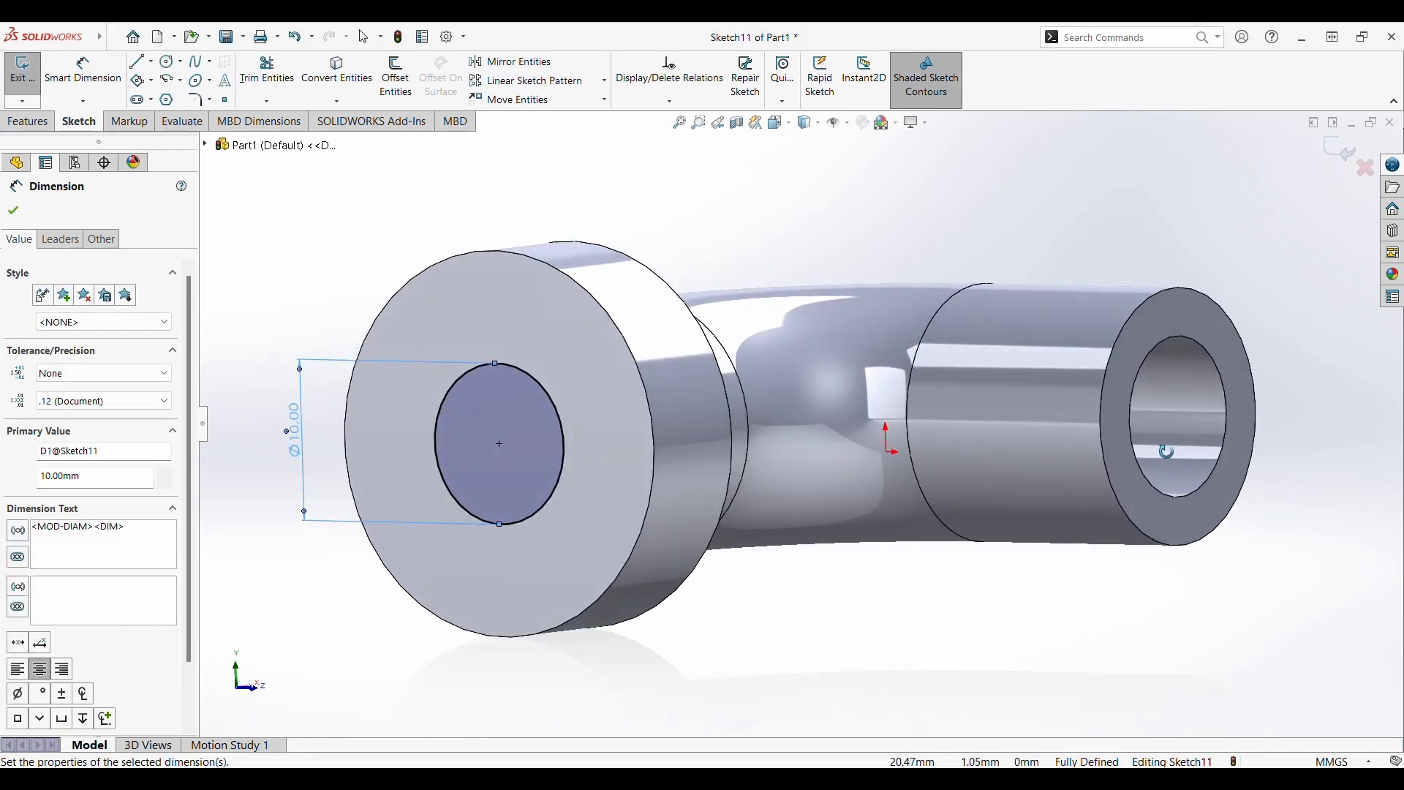
{"action": "left_click", "coordinate": [310, 452]}
{"action": "double_click", "coordinate": [314, 443]}
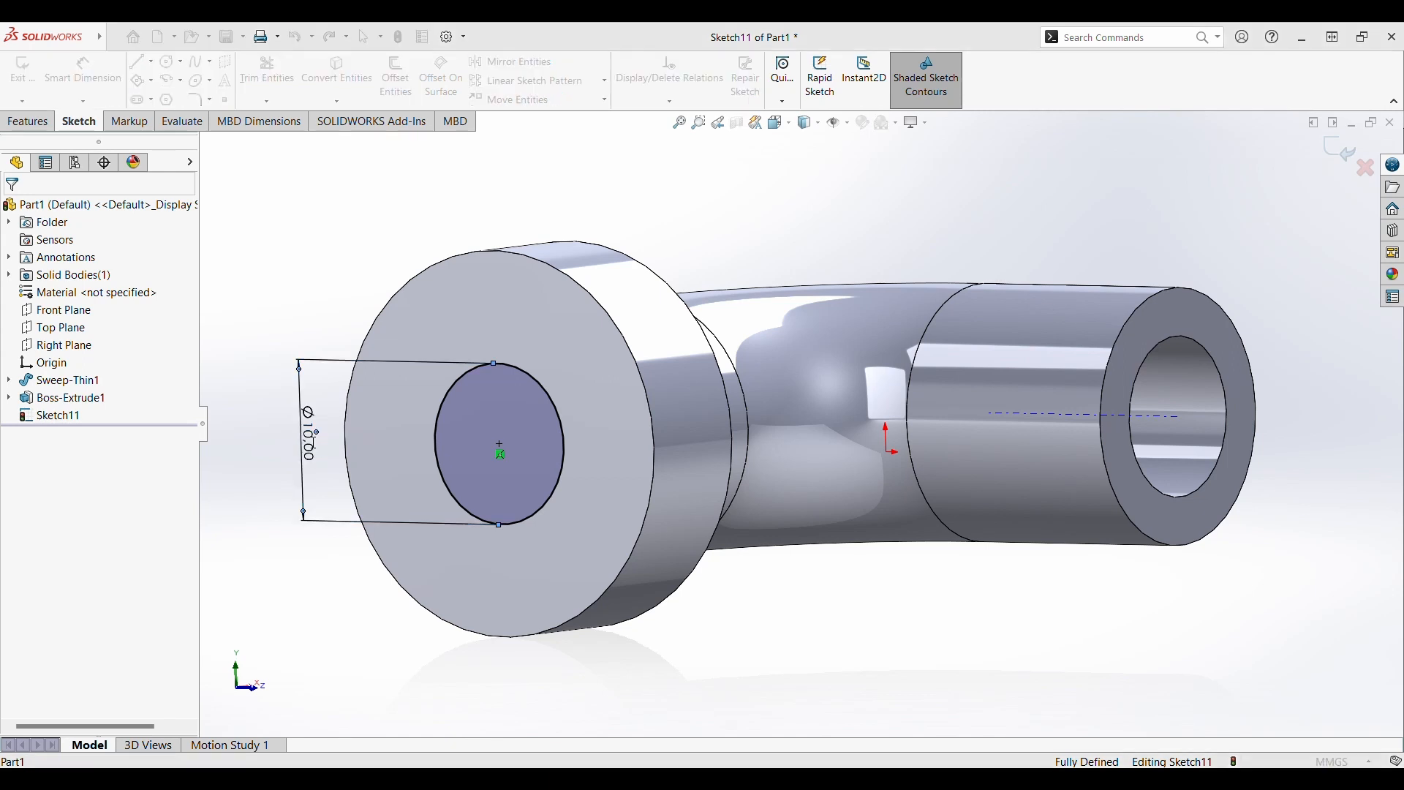
{"action": "left_click", "coordinate": [314, 441]}
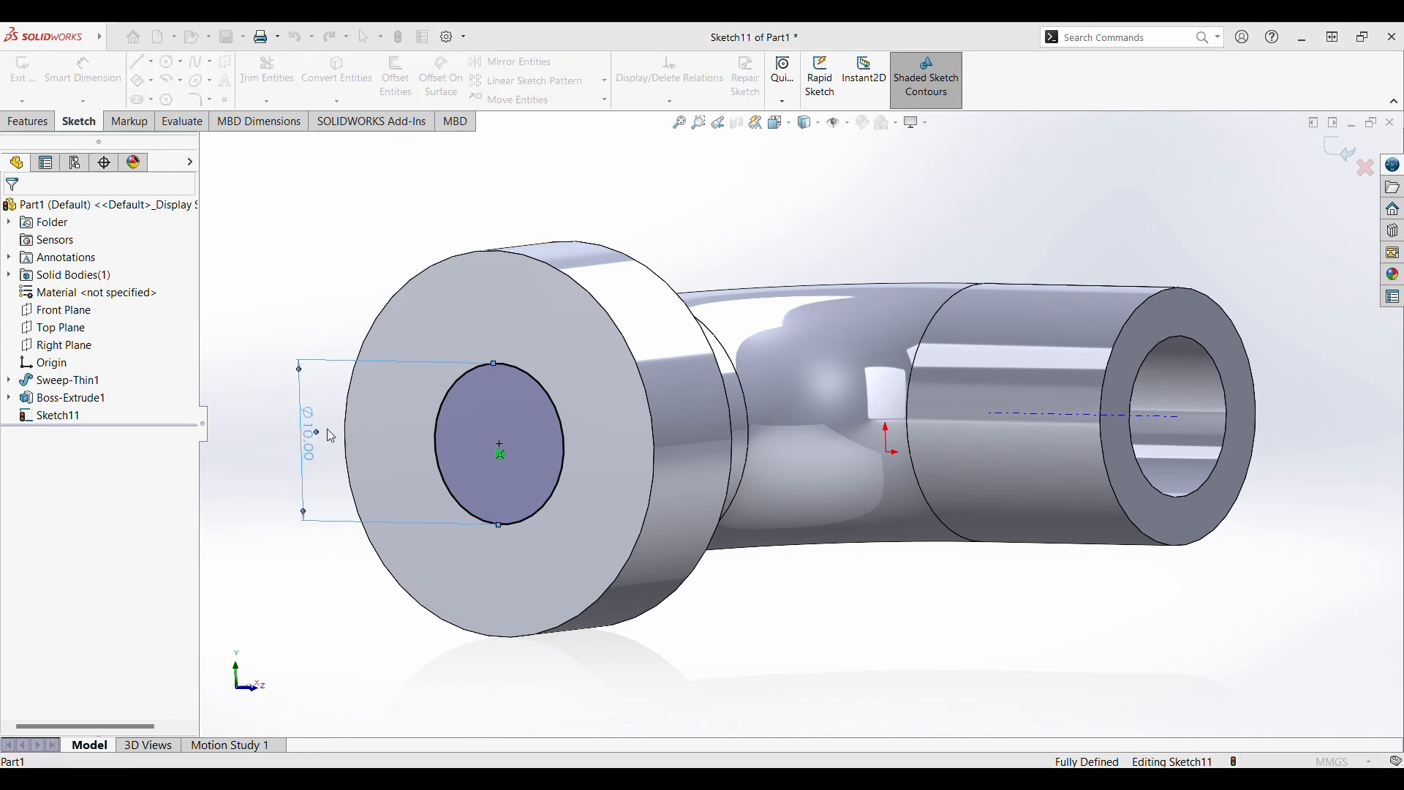
{"action": "type", "text": "20"}
{"action": "key", "text": "Return"}
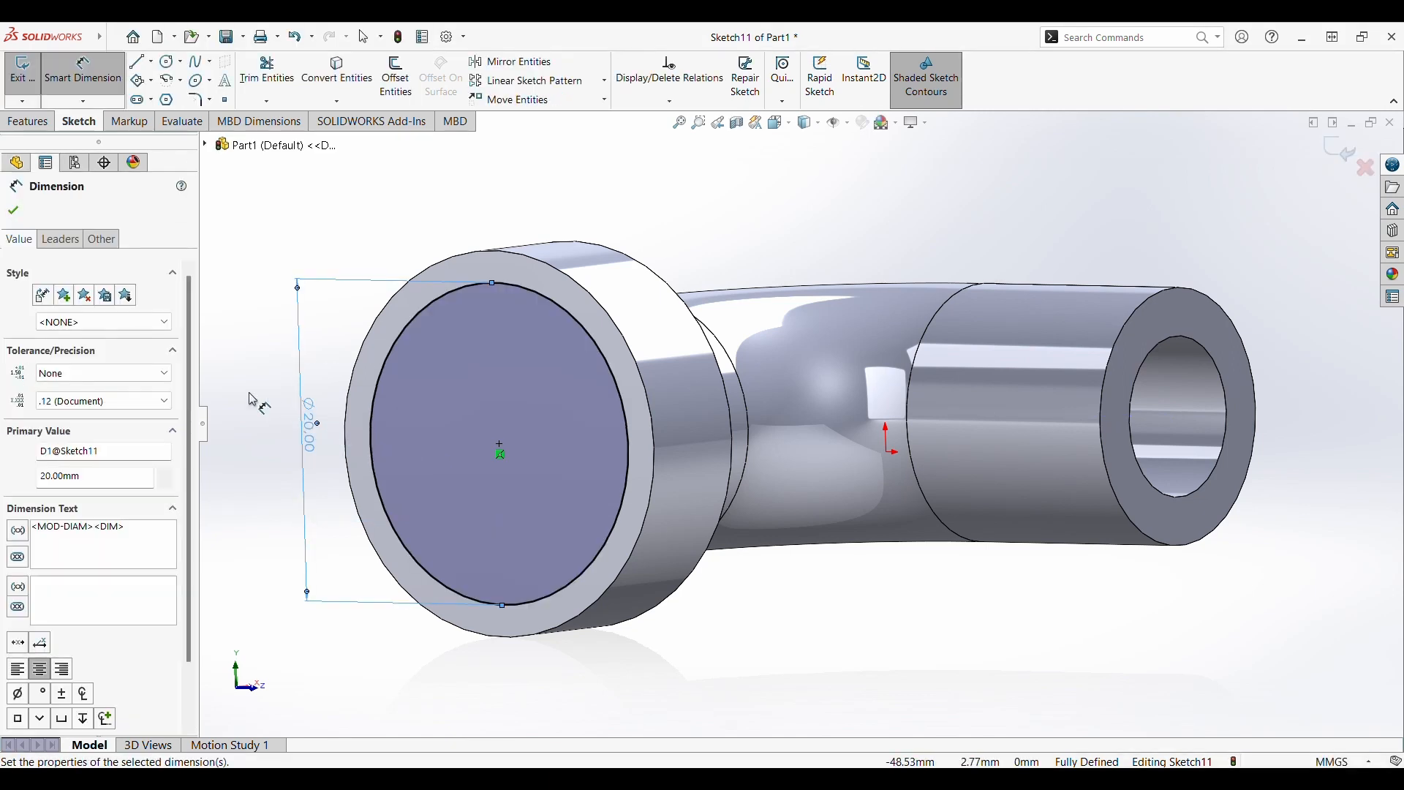
Measure the inner bore edge at the pipe's open end.
{"action": "left_click", "coordinate": [13, 210]}
{"action": "left_click", "coordinate": [182, 122]}
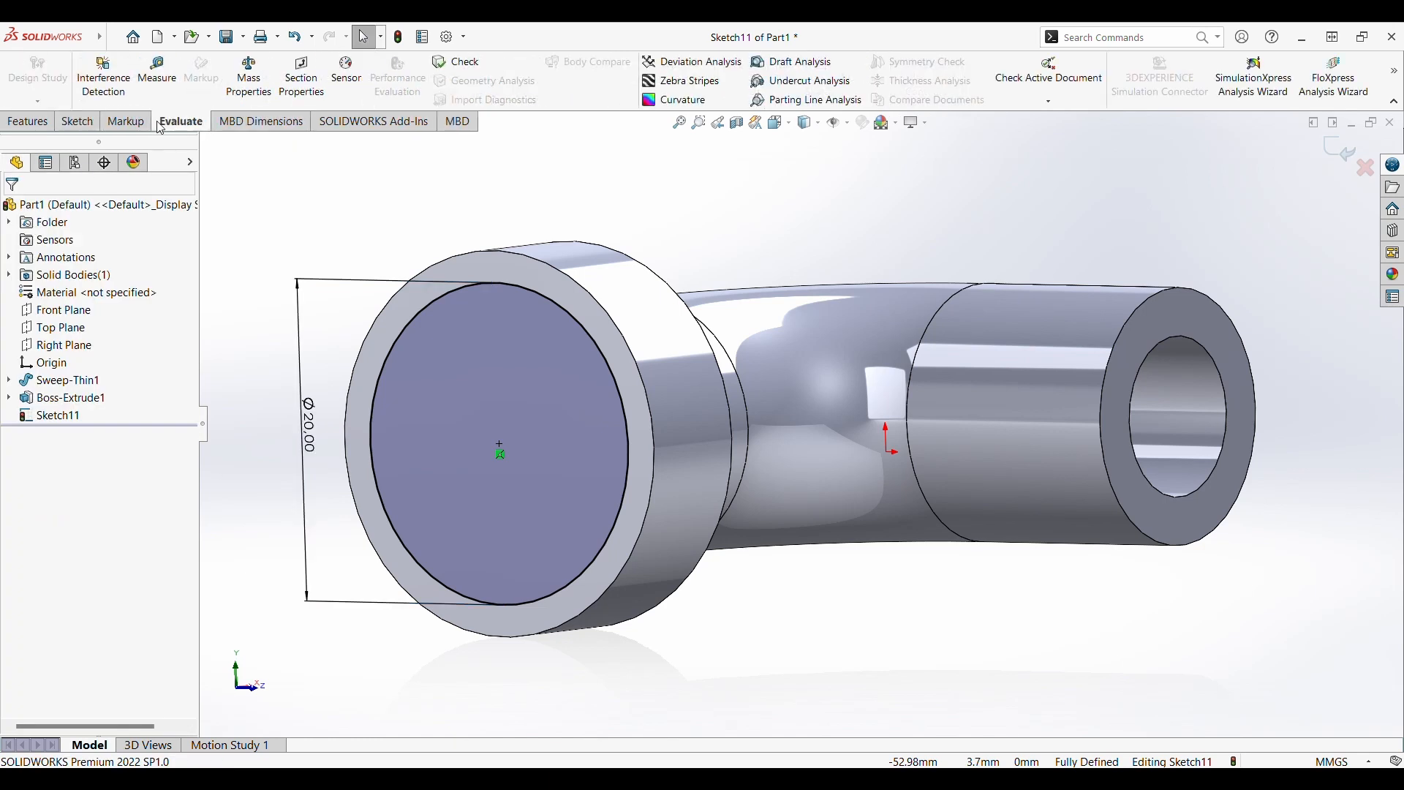
{"action": "left_click", "coordinate": [157, 77]}
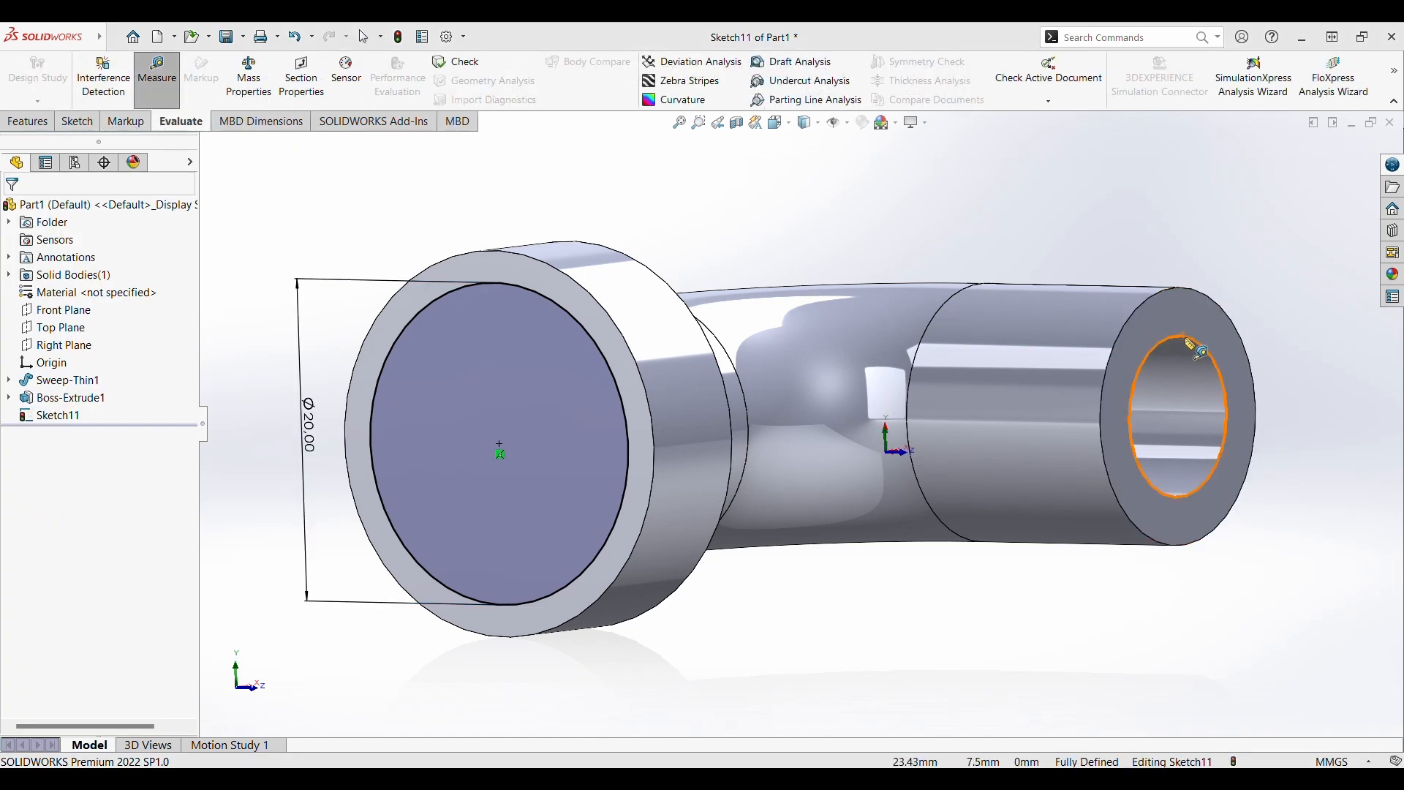
{"action": "left_click", "coordinate": [1185, 339]}
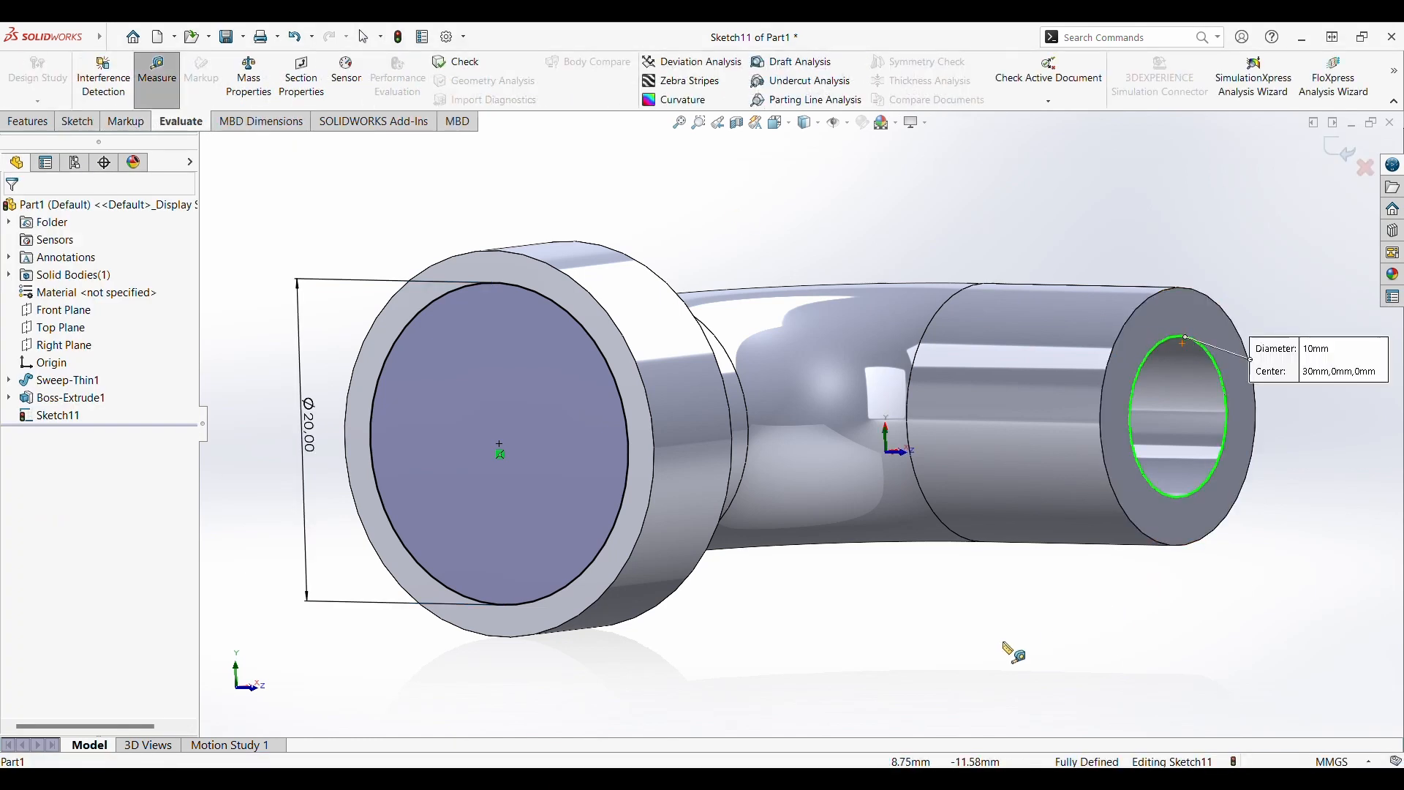
{"action": "key", "text": "Escape"}
Set the diameter of the circle on the collar face to 10 mm.
{"action": "double_click", "coordinate": [298, 417]}
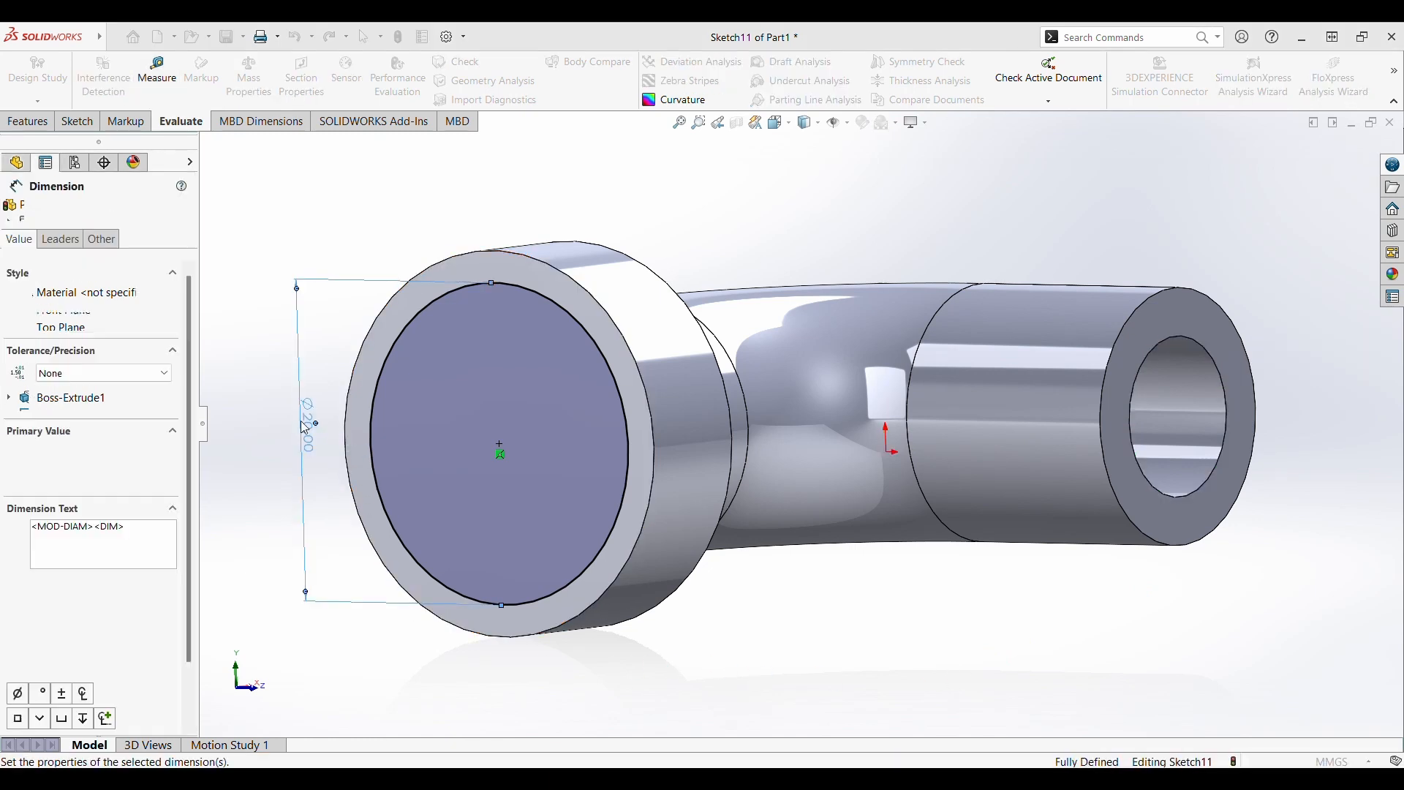
{"action": "type", "text": "10"}
{"action": "key", "text": "Return"}
Measure the inner bore edge at the pipe's open end again to compare it with the collar circle.
{"action": "middle_click_drag", "start_coordinate": [804, 458], "coordinate": [749, 448]}
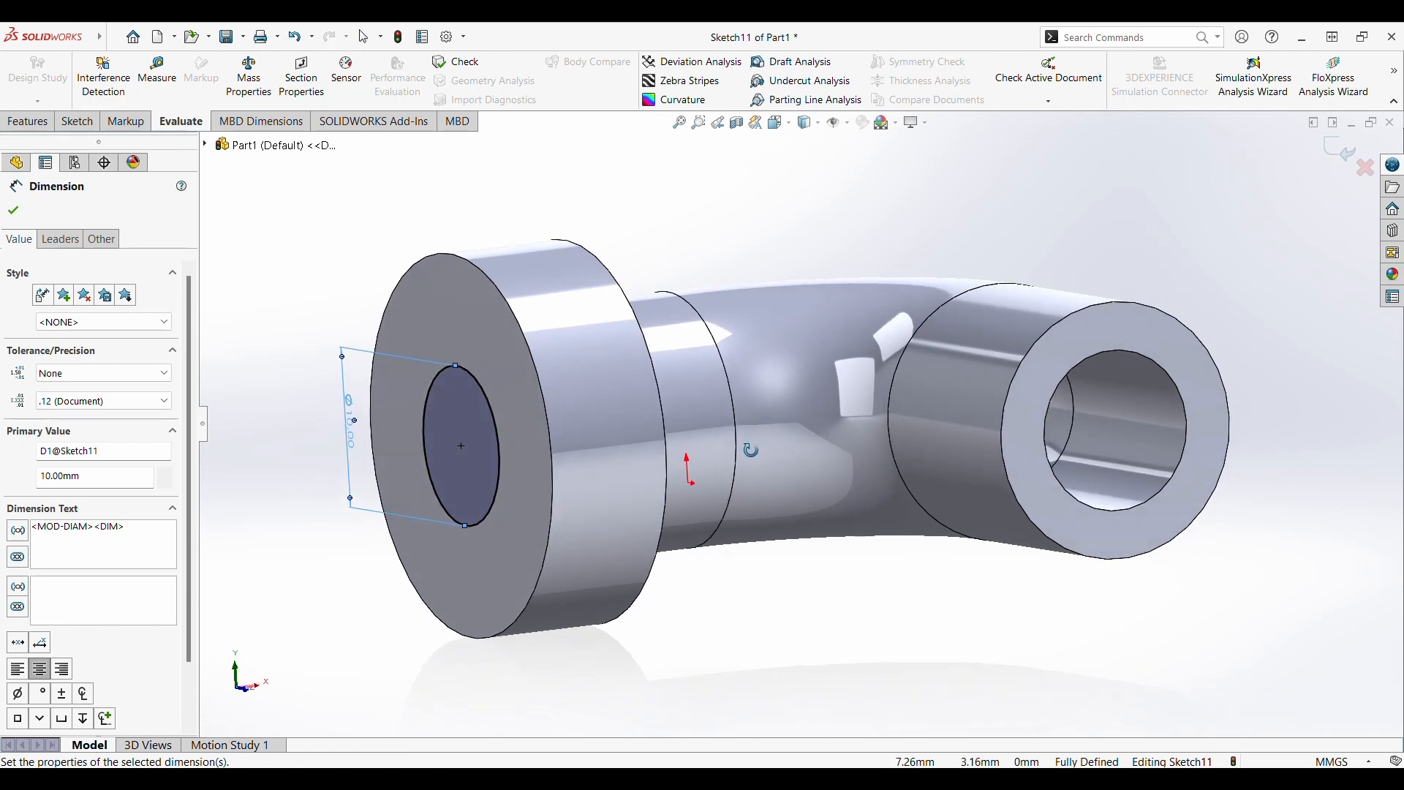
{"action": "scroll", "coordinate": [759, 439], "scroll_direction": "down", "scroll_amount": 1}
{"action": "scroll", "coordinate": [776, 432], "scroll_direction": "up", "scroll_amount": 4}
{"action": "middle_click_drag", "start_coordinate": [886, 469], "coordinate": [963, 436]}
{"action": "left_click", "coordinate": [158, 73]}
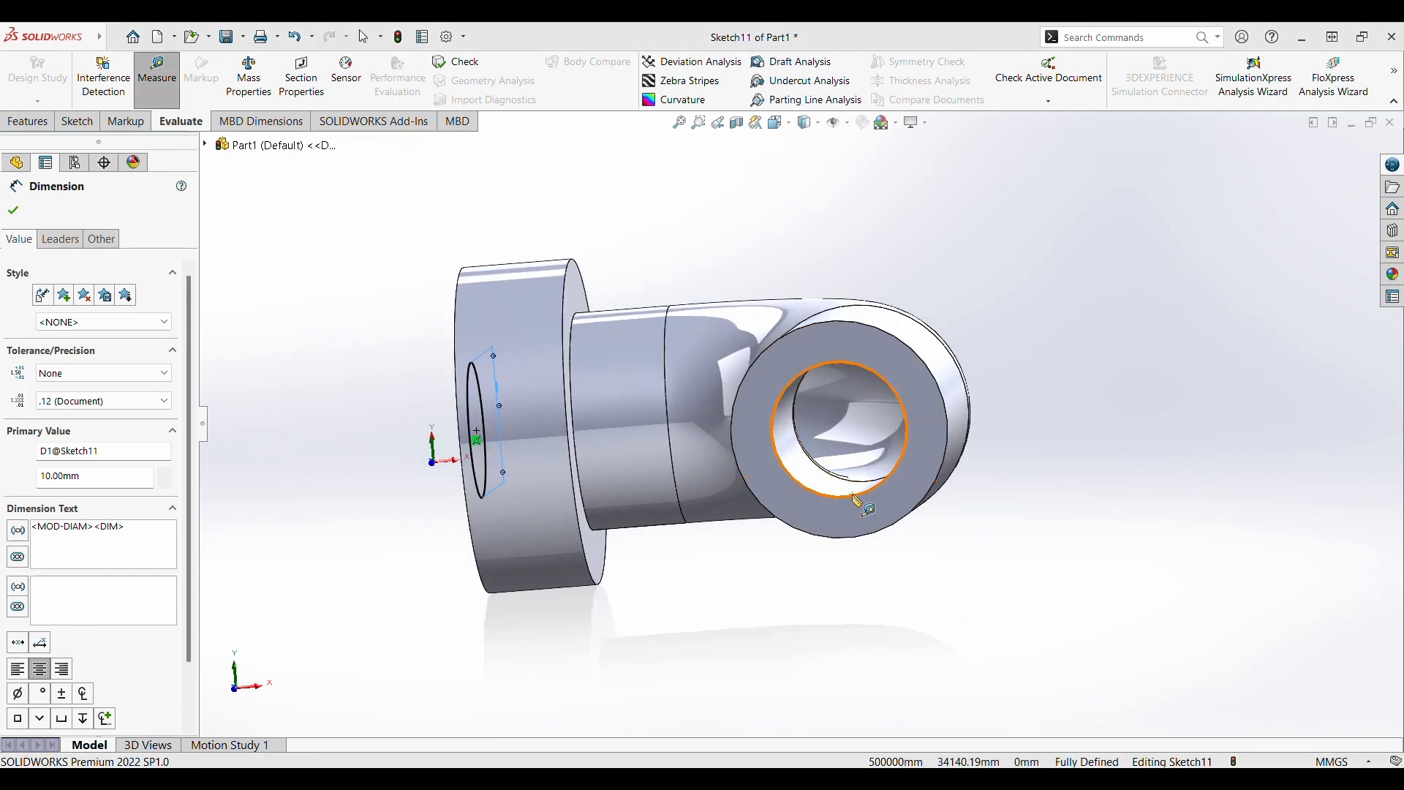
{"action": "left_click", "coordinate": [854, 497]}
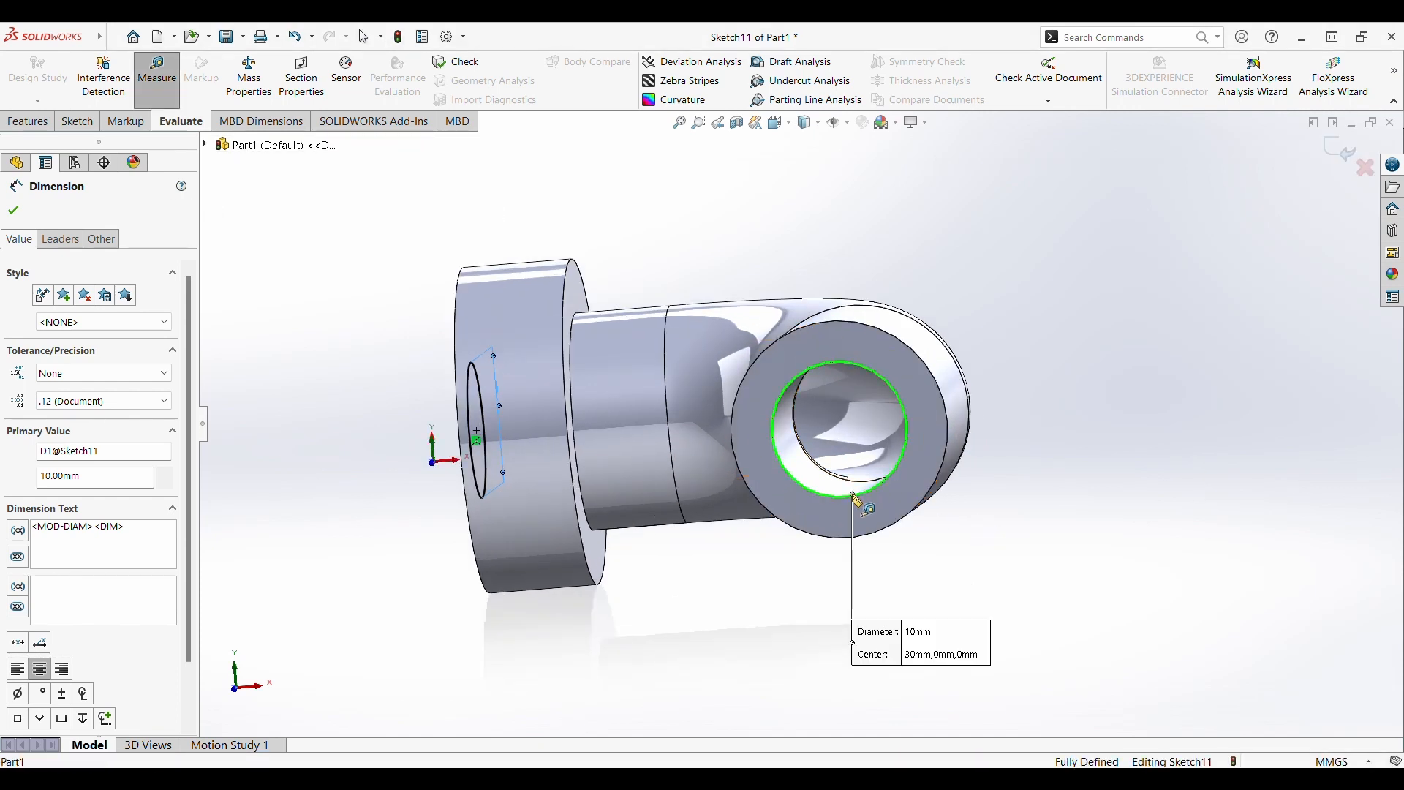
{"action": "scroll", "coordinate": [856, 500], "scroll_direction": "down", "scroll_amount": 2}
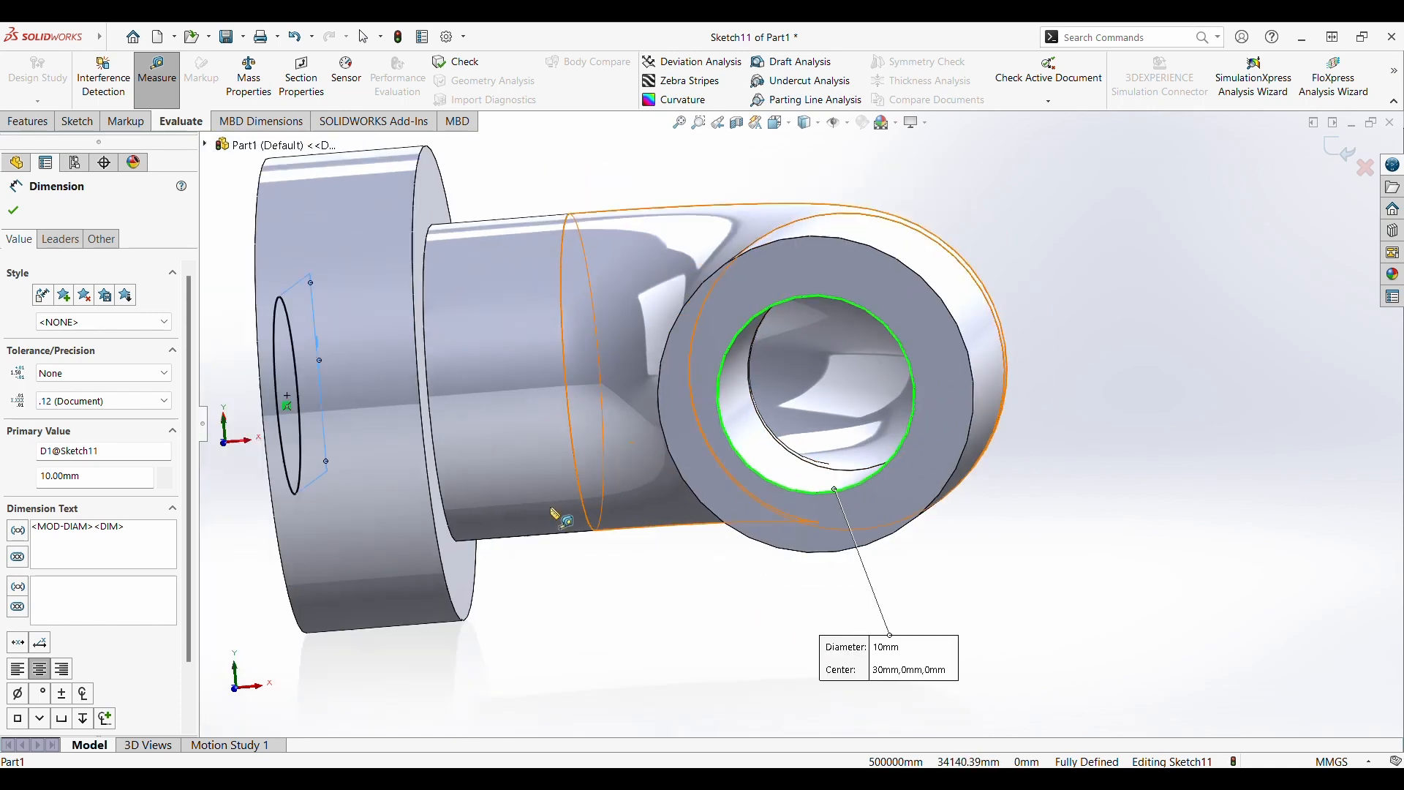
{"action": "middle_click_drag", "start_coordinate": [556, 512], "coordinate": [695, 494]}
{"action": "key", "text": "Escape"}
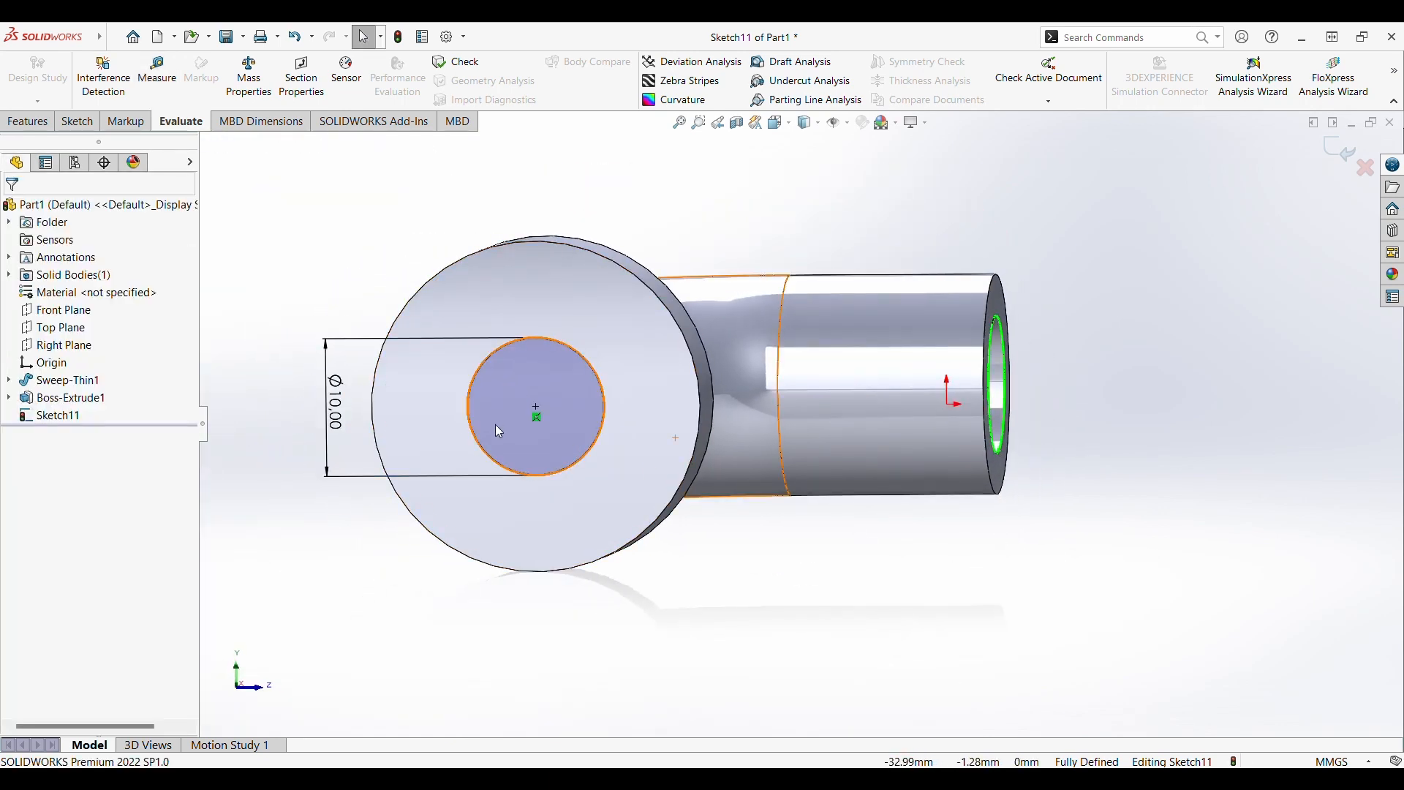
Change the diameter of the circle on the collar face to 16 mm.
{"action": "scroll", "coordinate": [433, 396], "scroll_direction": "down", "scroll_amount": 2}
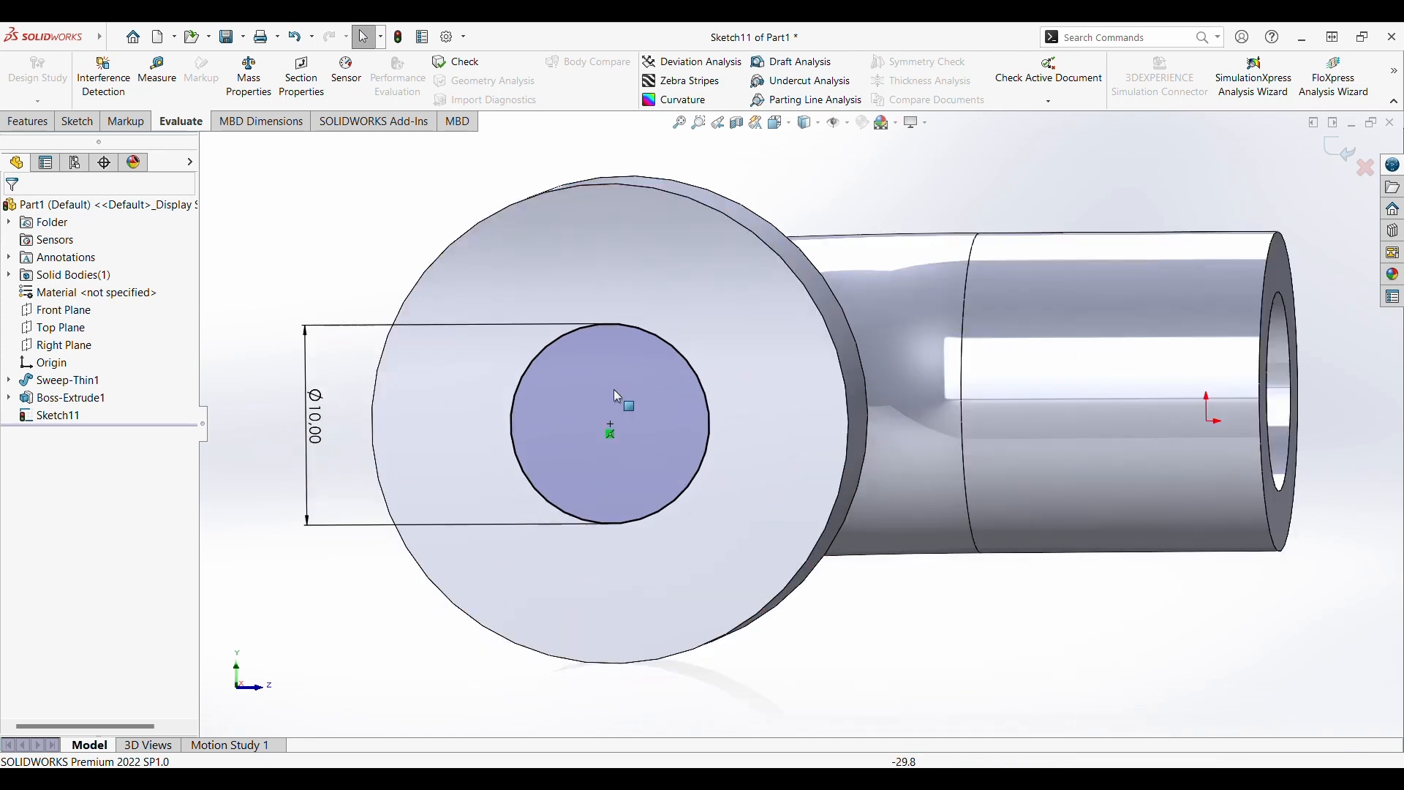
{"action": "double_click", "coordinate": [314, 410]}
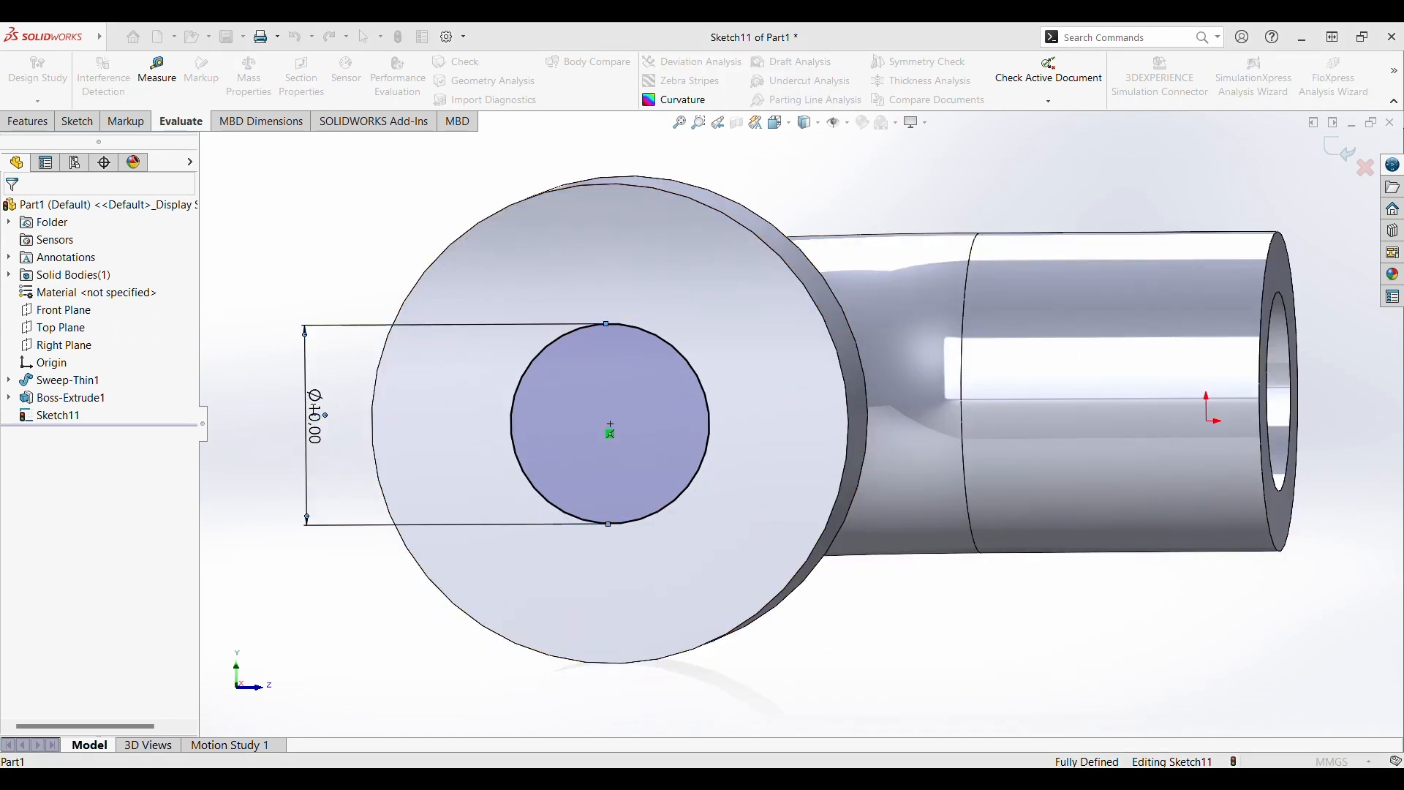
{"action": "type", "text": "16.00mm"}
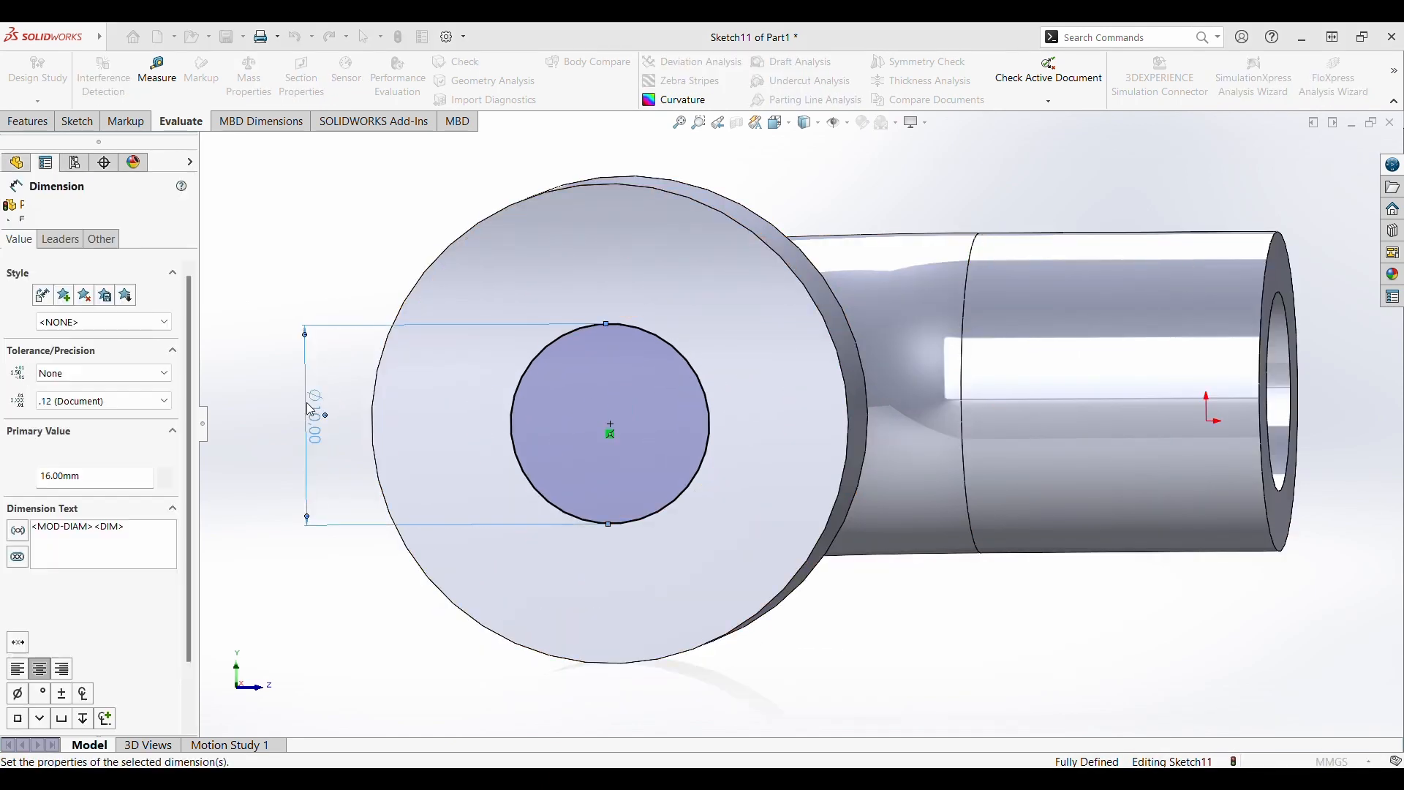
{"action": "key", "text": "Return"}
{"action": "scroll", "coordinate": [795, 420], "scroll_direction": "up", "scroll_amount": 2}
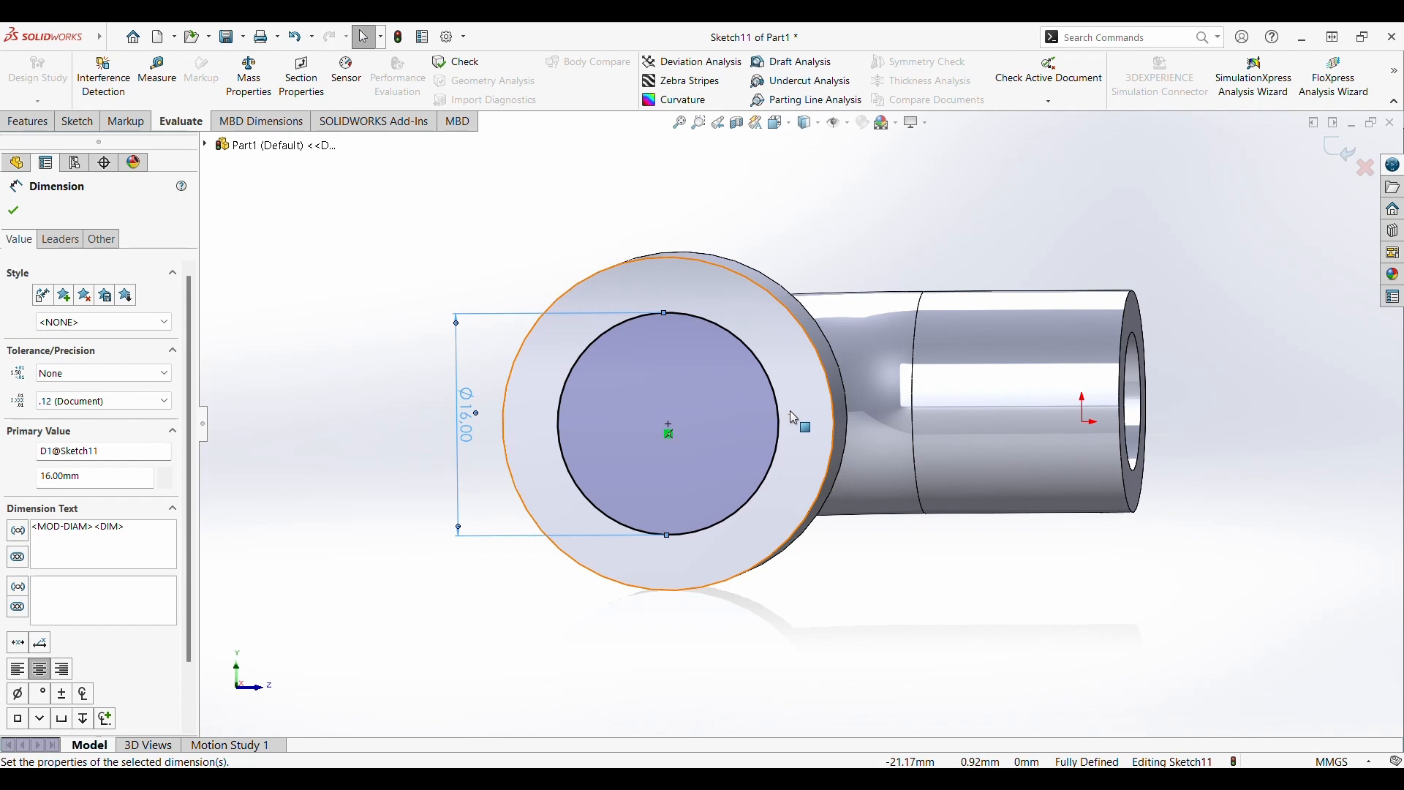
Change the diameter of the circle on the collar face to 13 mm.
{"action": "double_click", "coordinate": [468, 415]}
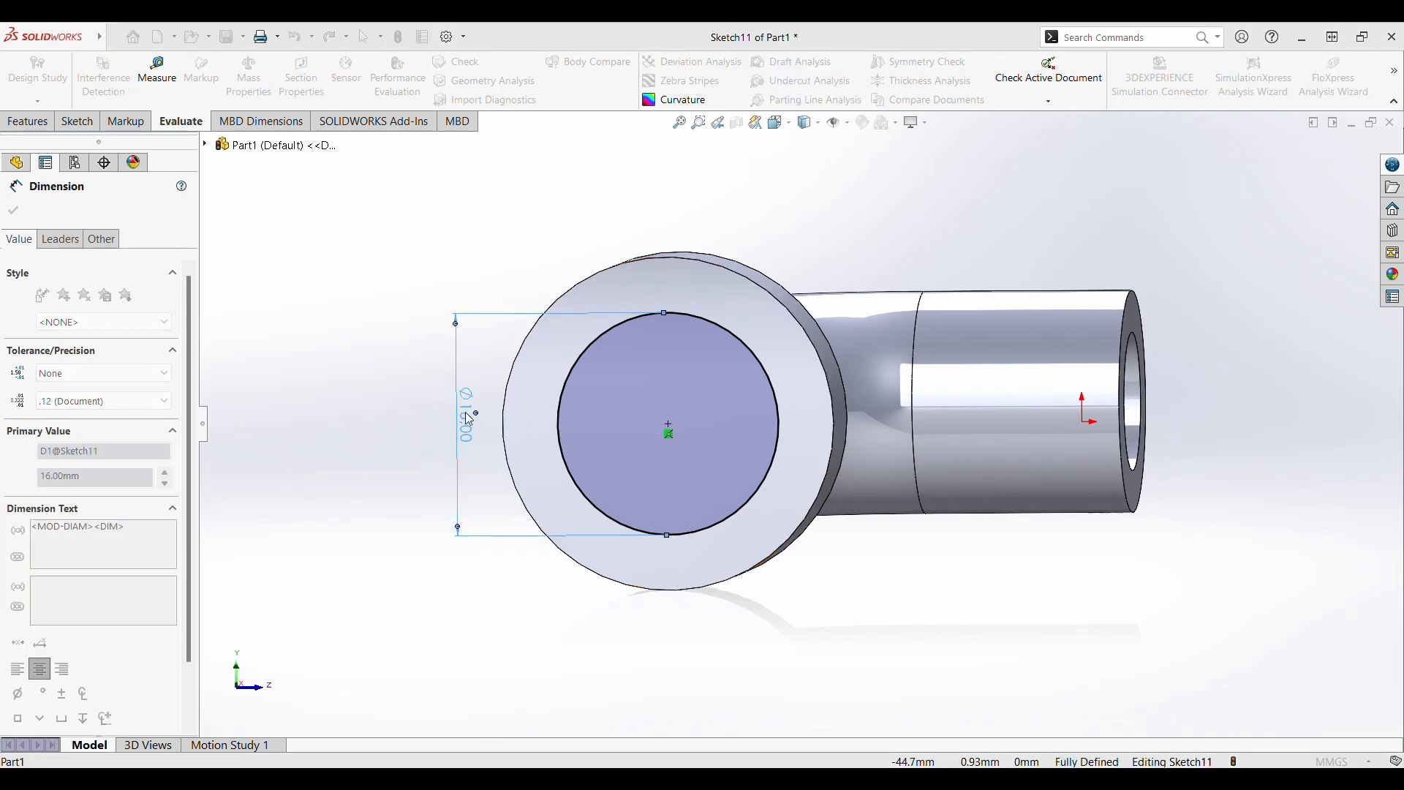
{"action": "type", "text": "13"}
{"action": "key", "text": "Return"}
{"action": "middle_click_drag", "start_coordinate": [723, 420], "coordinate": [701, 428]}
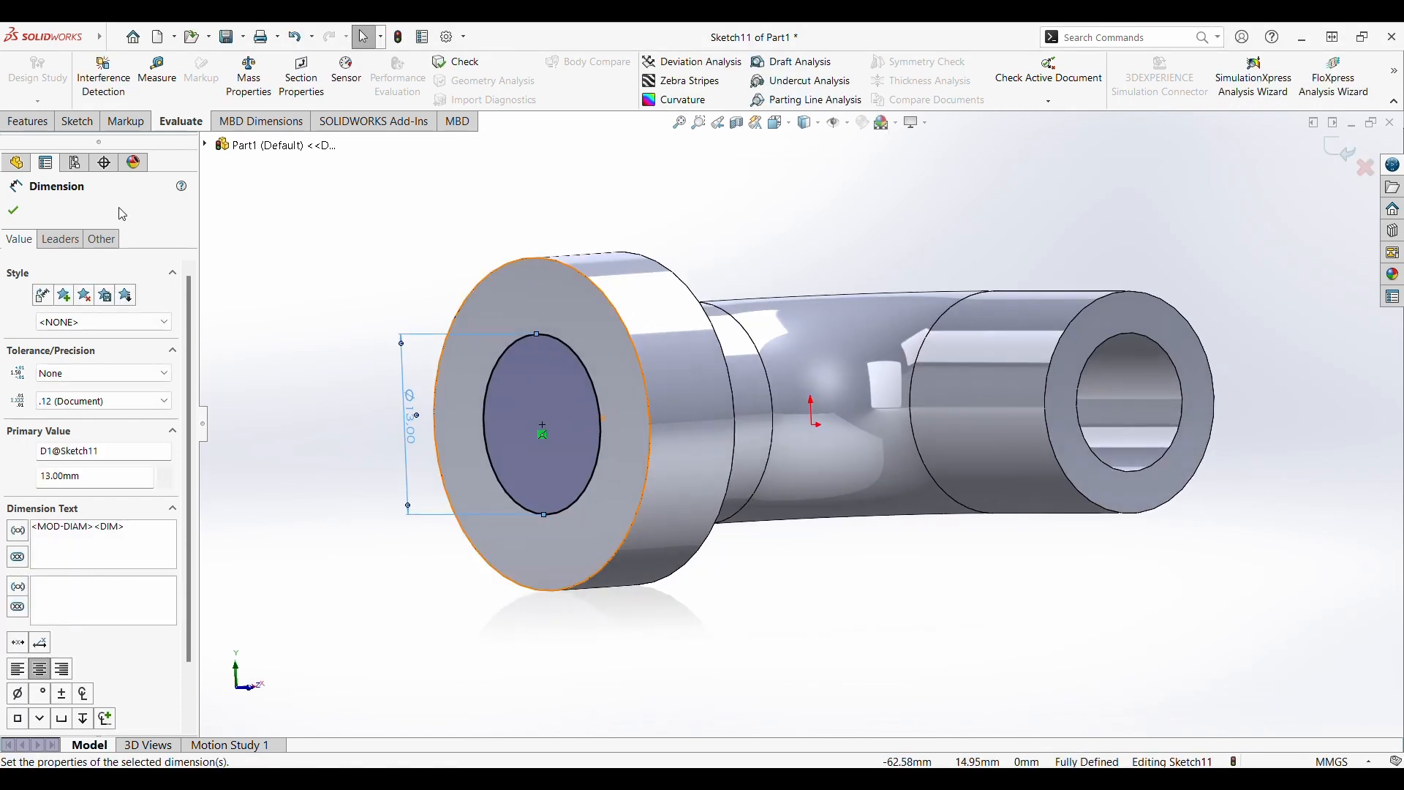
{"action": "left_click", "coordinate": [13, 210]}
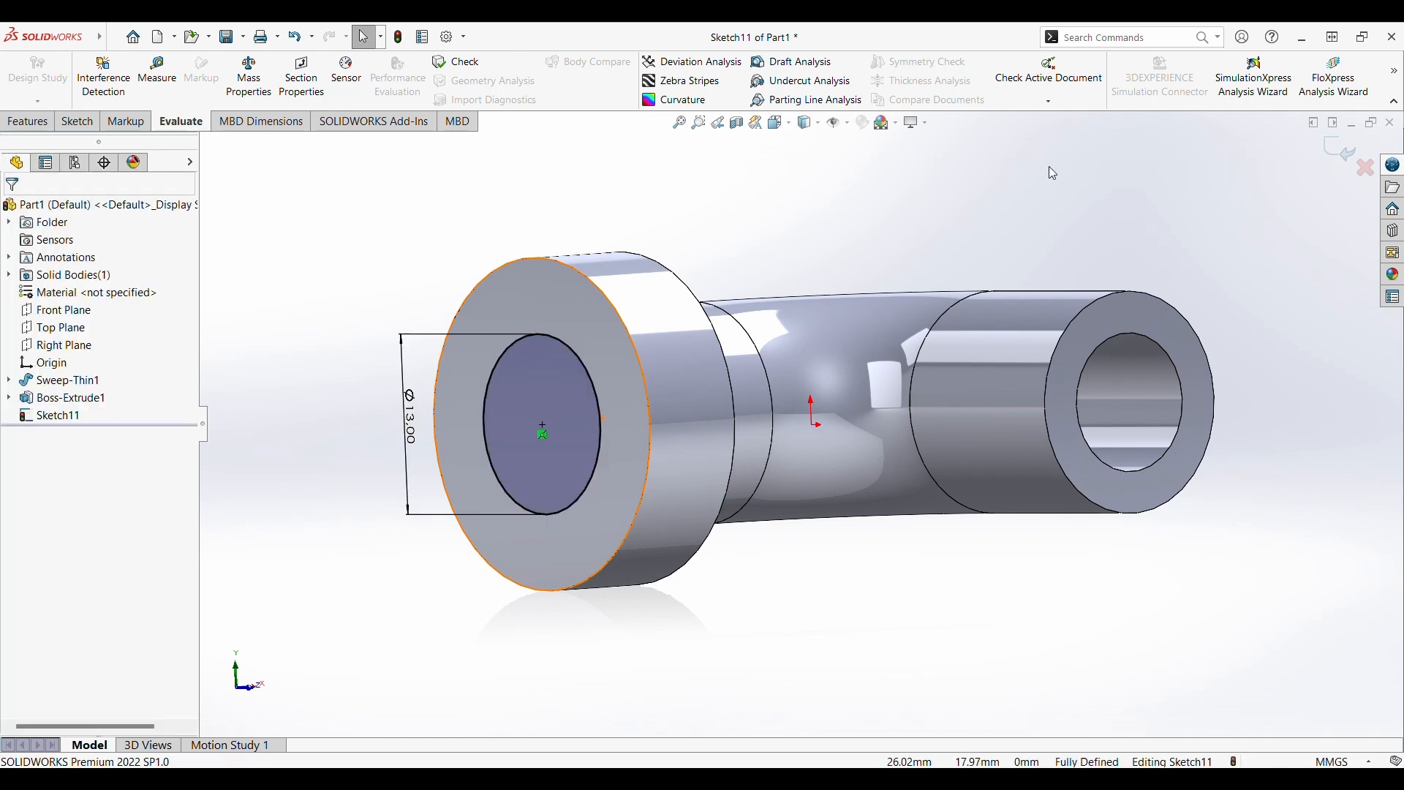
Cut the circle through the collar with a blind Extruded Cut 8 mm deep.
{"action": "left_click", "coordinate": [28, 121]}
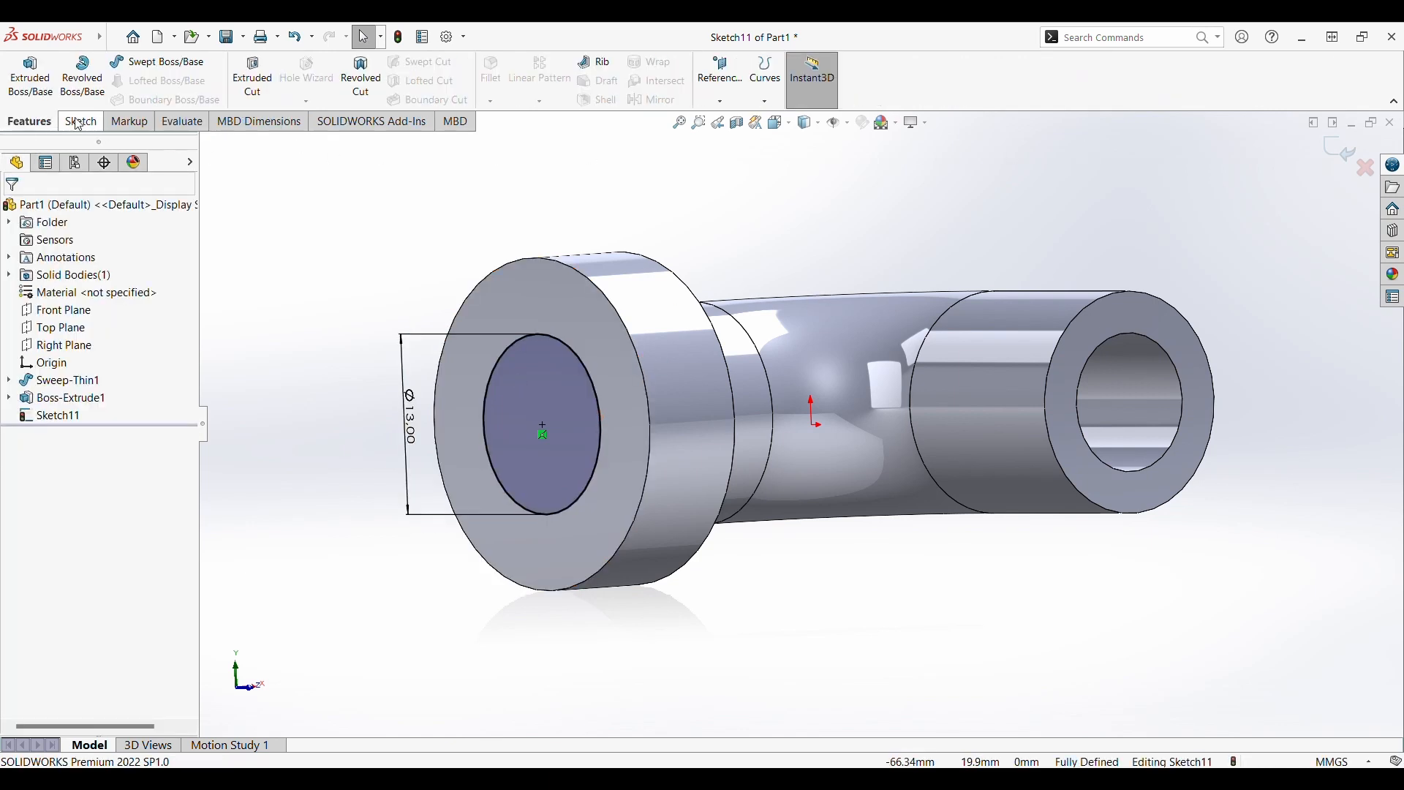
{"action": "left_click", "coordinate": [253, 76]}
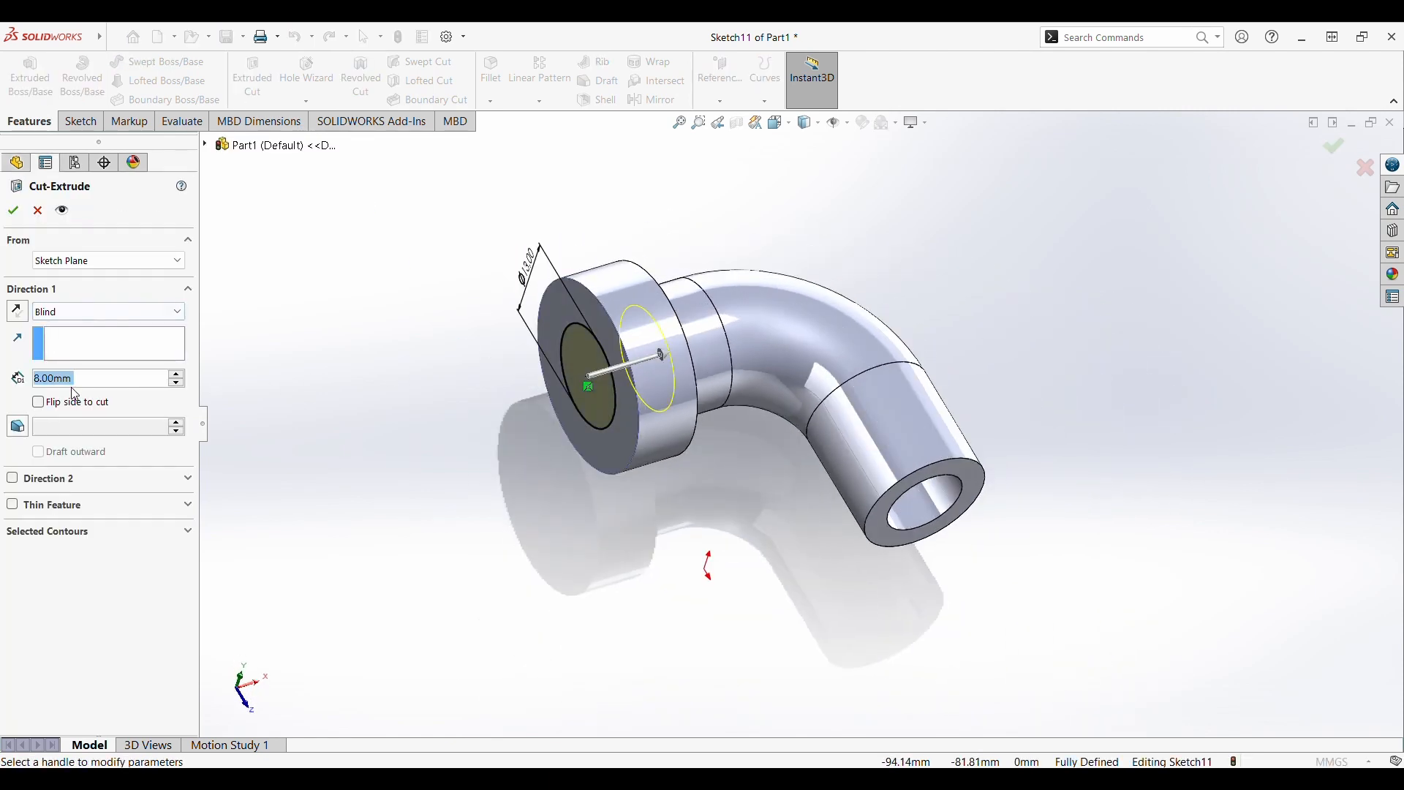
{"action": "left_click", "coordinate": [13, 211]}
{"action": "middle_click_drag", "start_coordinate": [547, 461], "coordinate": [718, 382]}
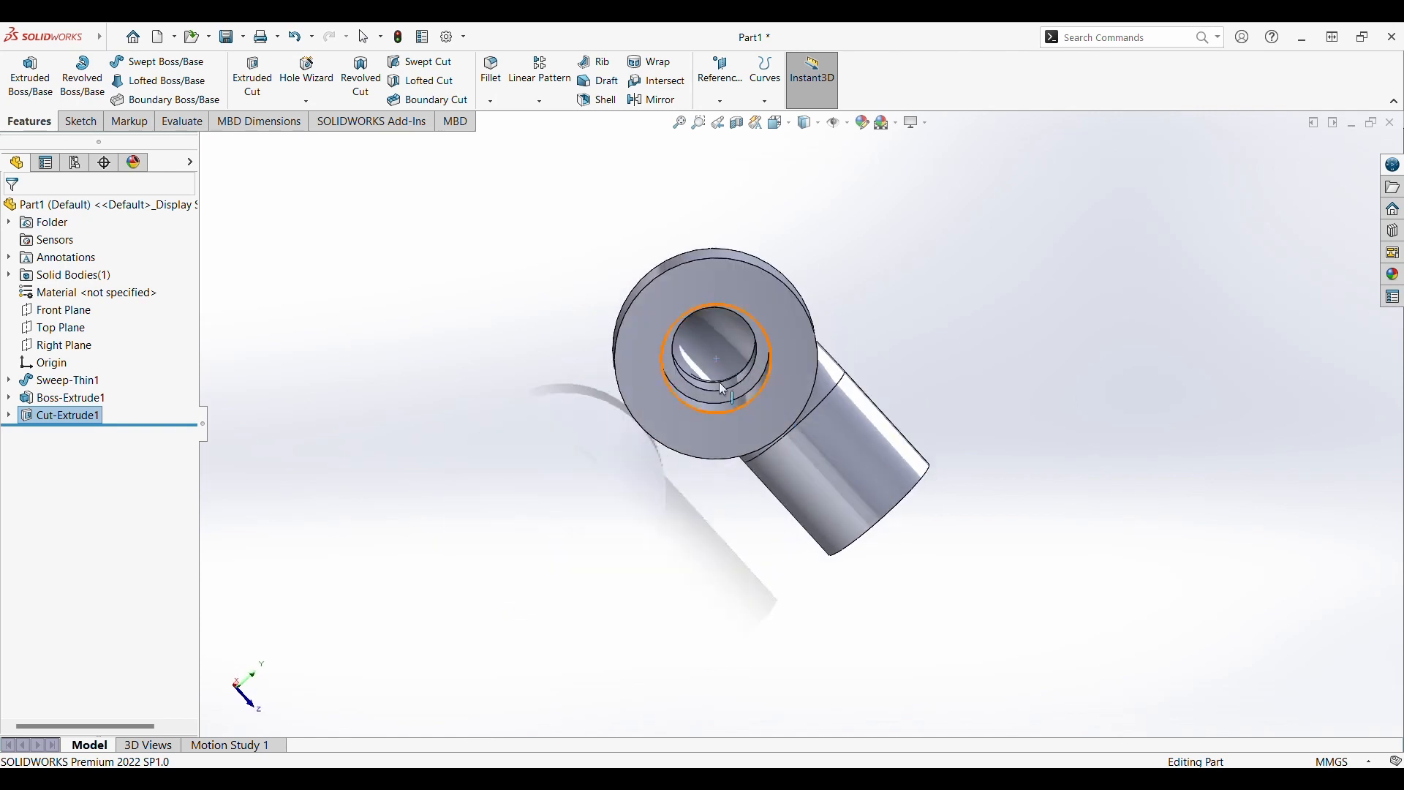
{"action": "scroll", "coordinate": [724, 359], "scroll_direction": "down", "scroll_amount": 3}
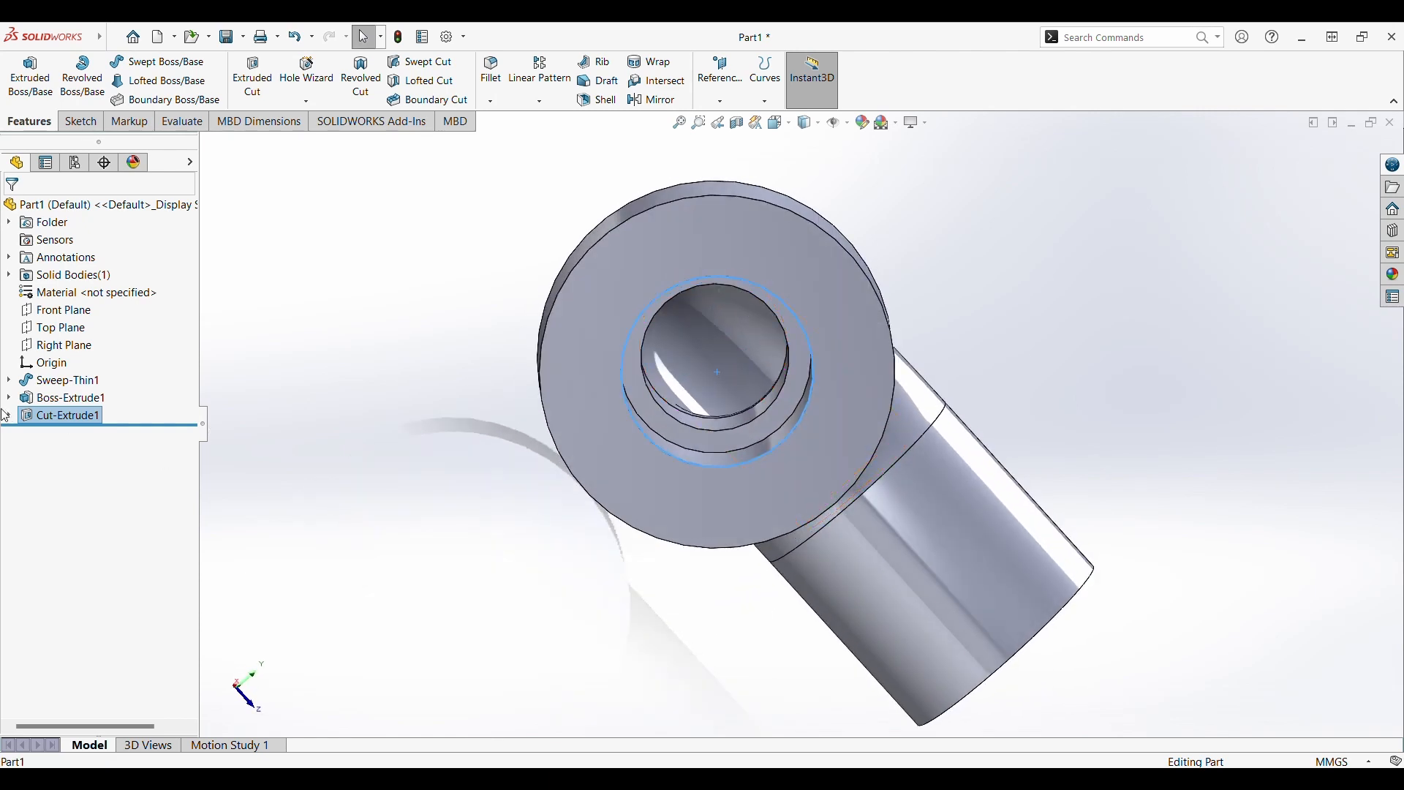
Edit the sketch of the collar's cut, set the circle's diameter to 10 mm and rebuild the part.
{"action": "left_click", "coordinate": [8, 414]}
{"action": "double_click", "coordinate": [53, 433]}
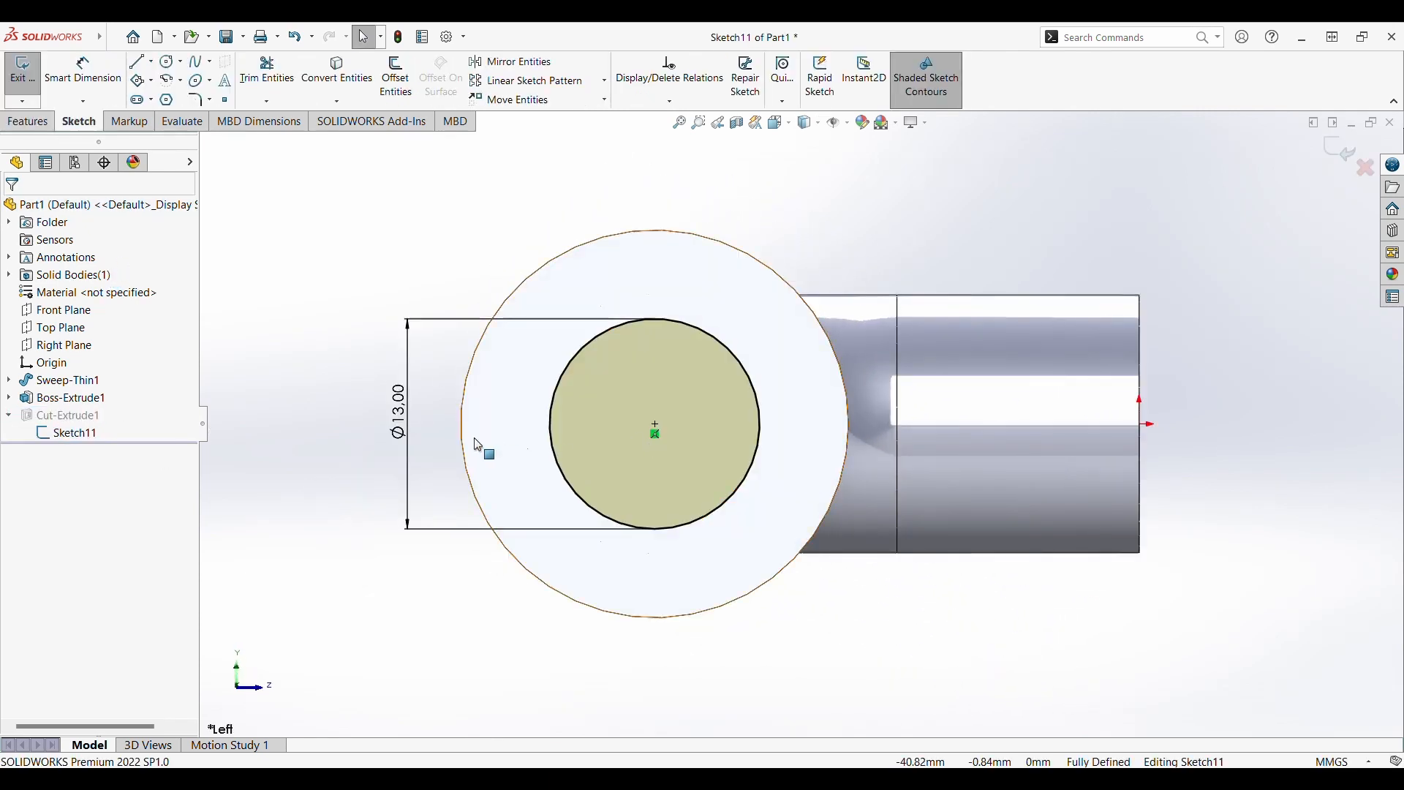
{"action": "left_click", "coordinate": [398, 411]}
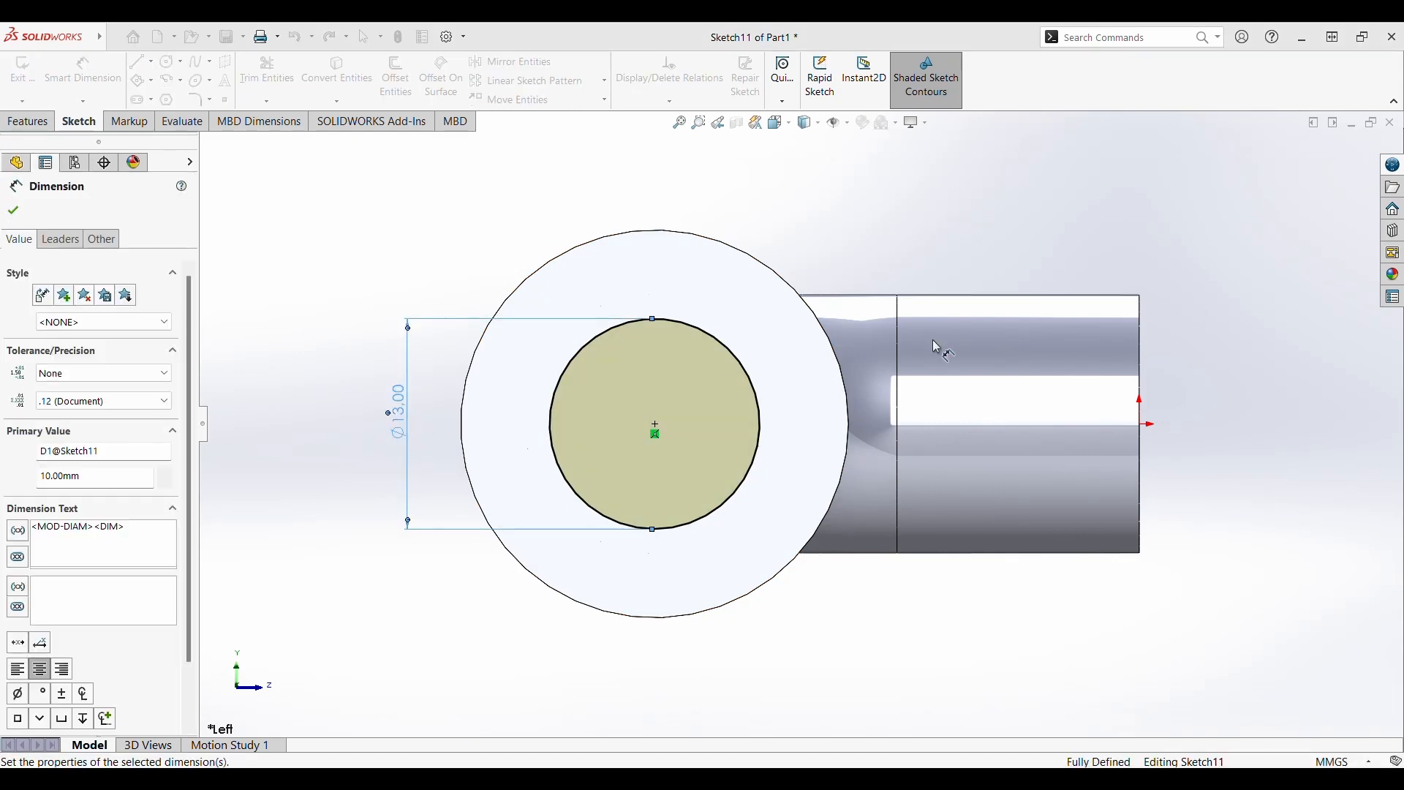
{"action": "left_click", "coordinate": [1331, 165]}
{"action": "mouse_move", "coordinate": [1241, 313]}
{"action": "middle_mouse_down"}
{"action": "mouse_move", "coordinate": [1155, 365]}
{"action": "mouse_move", "coordinate": [1069, 392]}
{"action": "mouse_move", "coordinate": [1202, 355]}
{"action": "middle_mouse_up"}
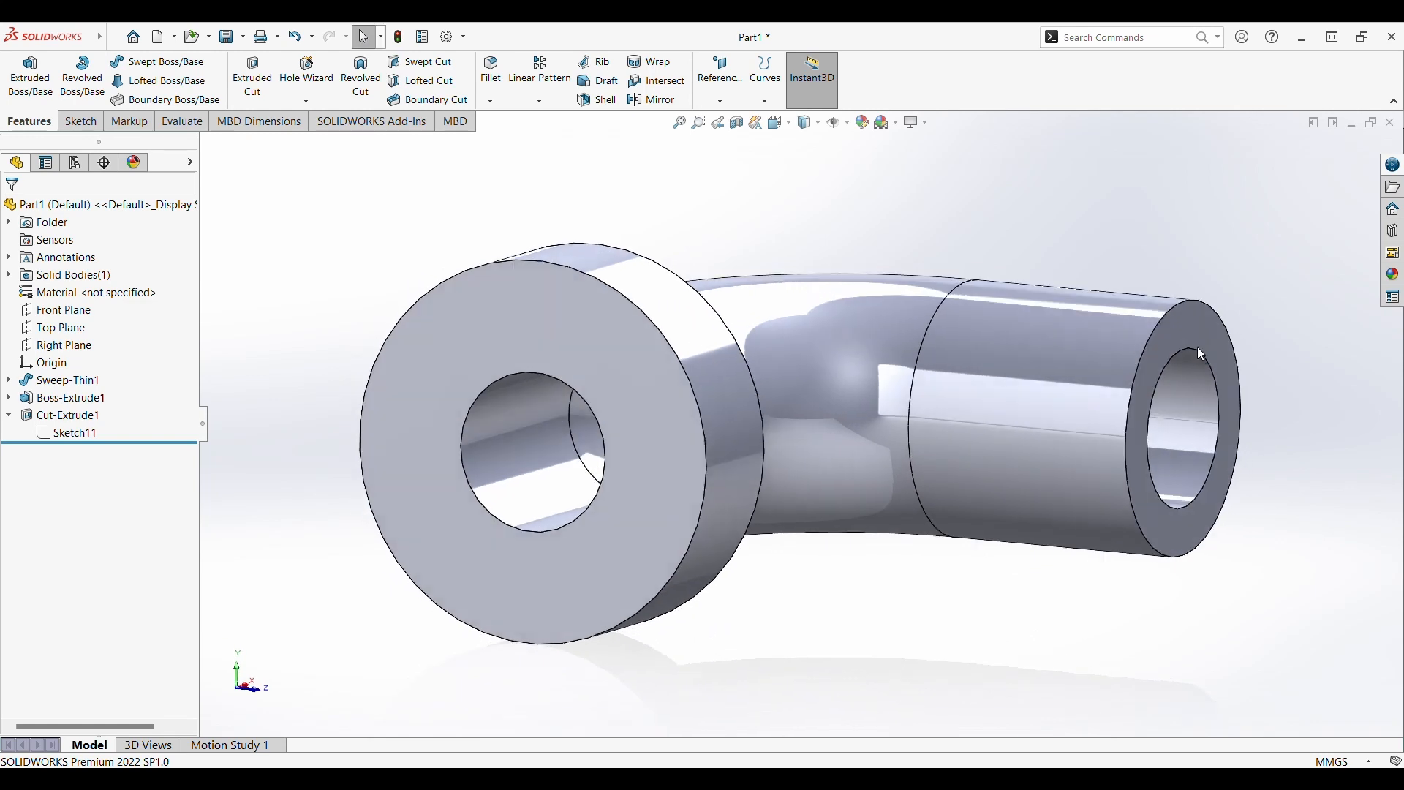
Edit the collar's boss sketch, set the outer circle's radius to 10 mm and rebuild the part.
{"action": "left_click", "coordinate": [8, 397]}
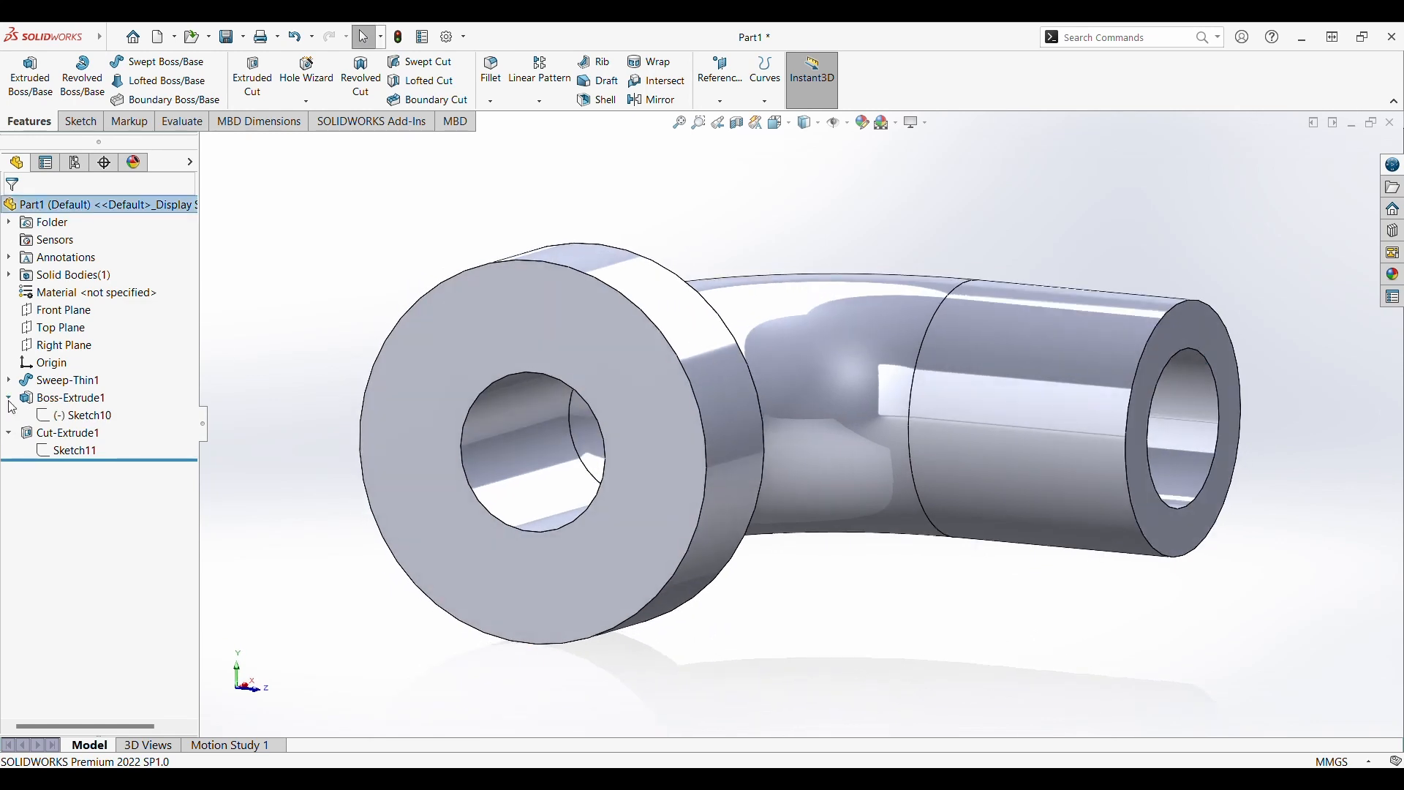
{"action": "double_click", "coordinate": [47, 415]}
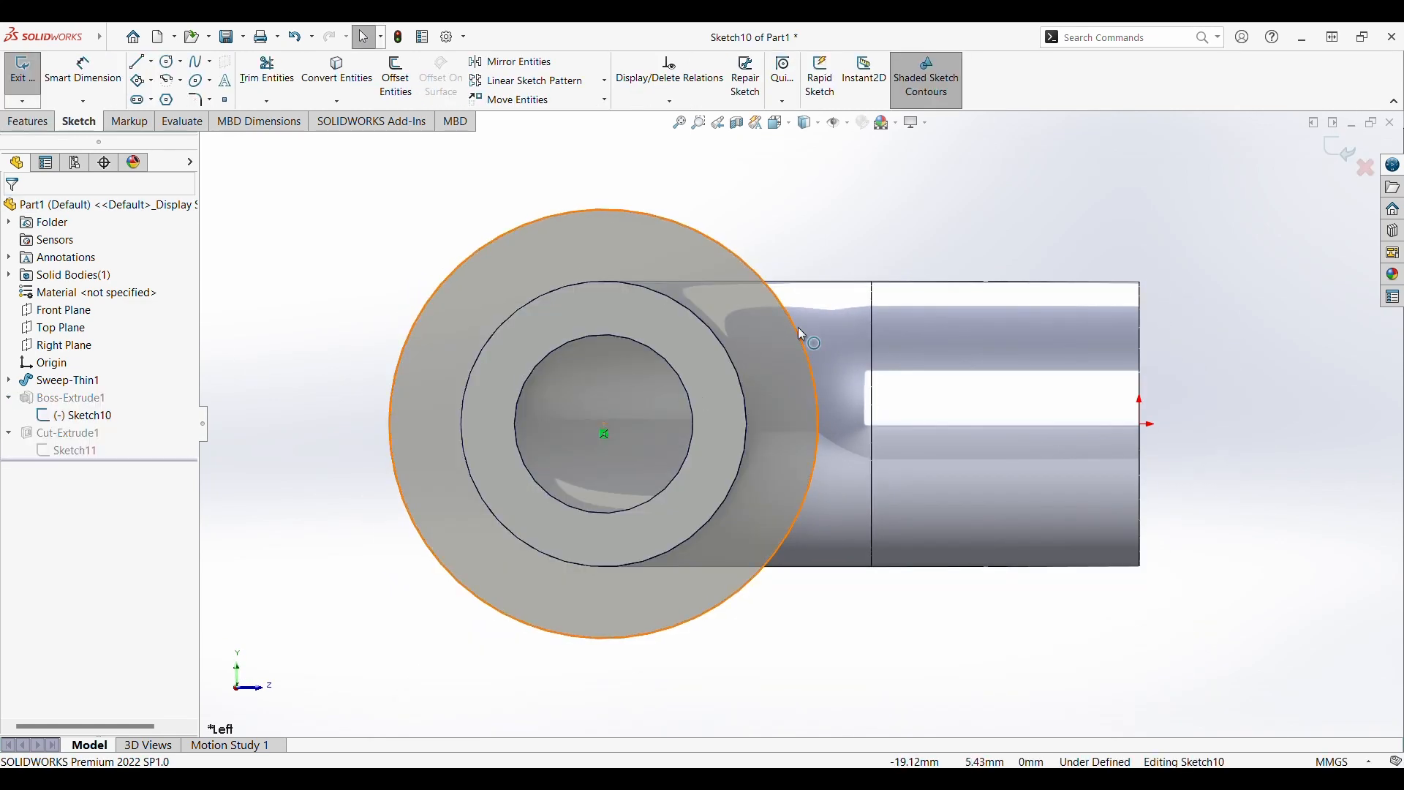
{"action": "left_click", "coordinate": [799, 329]}
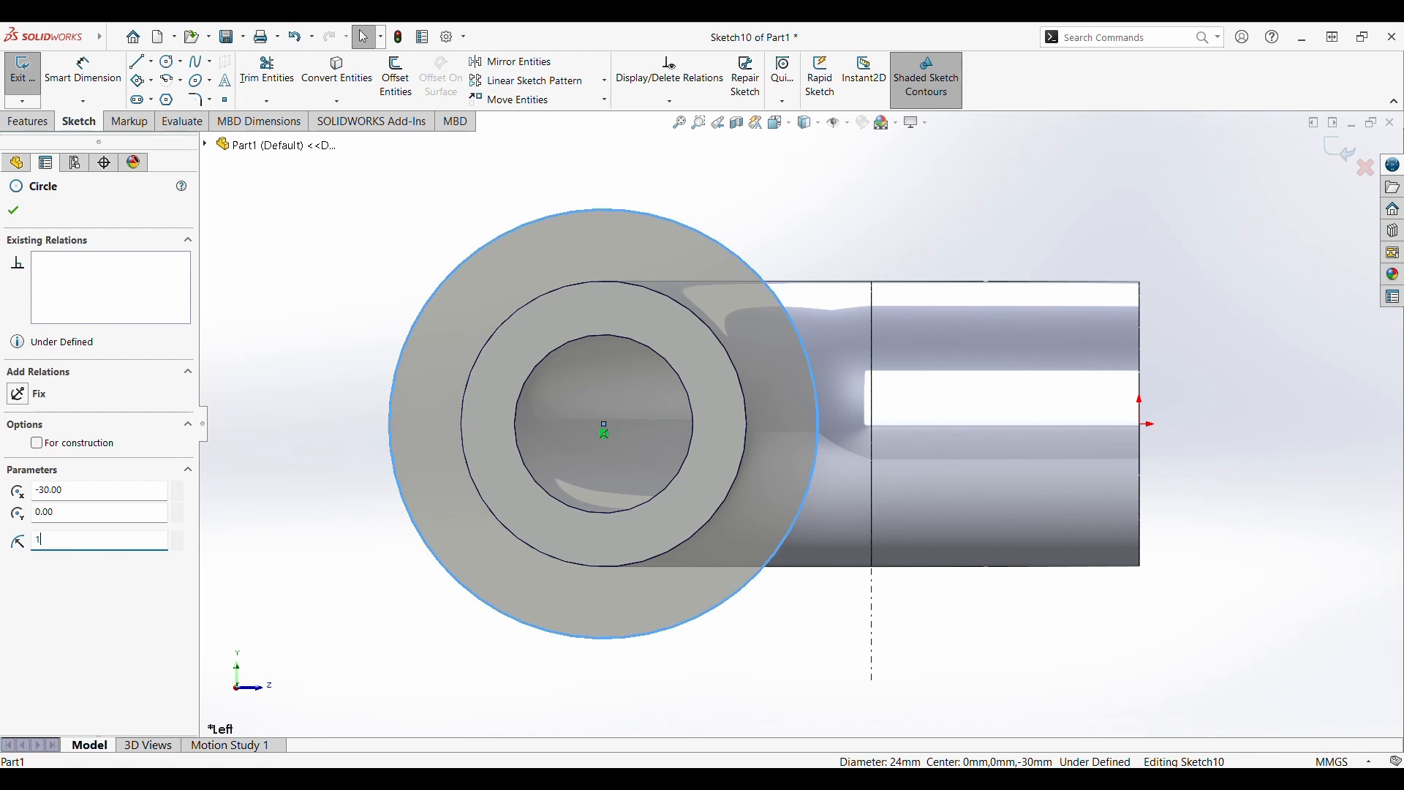
{"action": "type", "text": "10"}
{"action": "key", "text": "Return"}
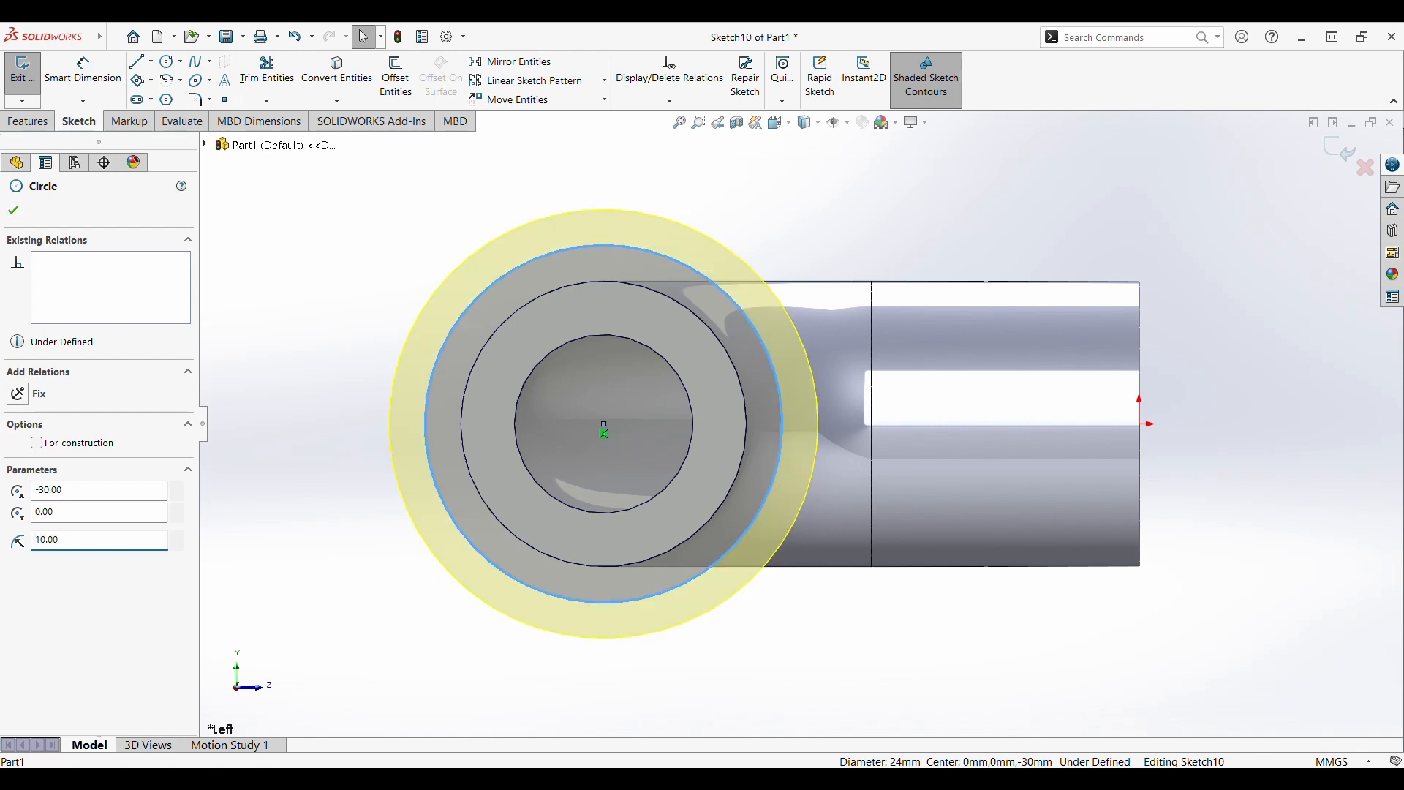
{"action": "left_click", "coordinate": [13, 210]}
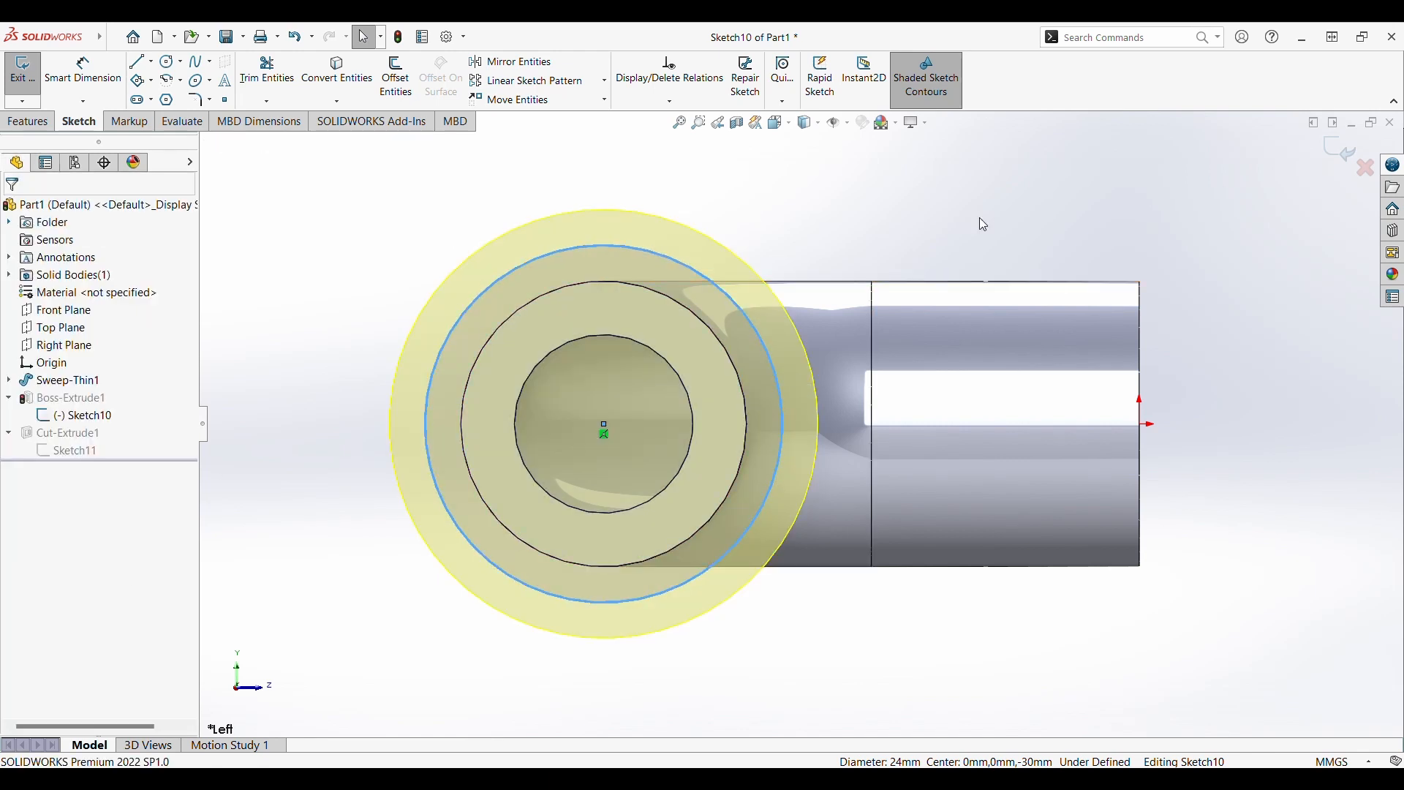
{"action": "left_click", "coordinate": [1362, 172]}
{"action": "middle_click_drag", "start_coordinate": [1297, 234], "coordinate": [1225, 292]}
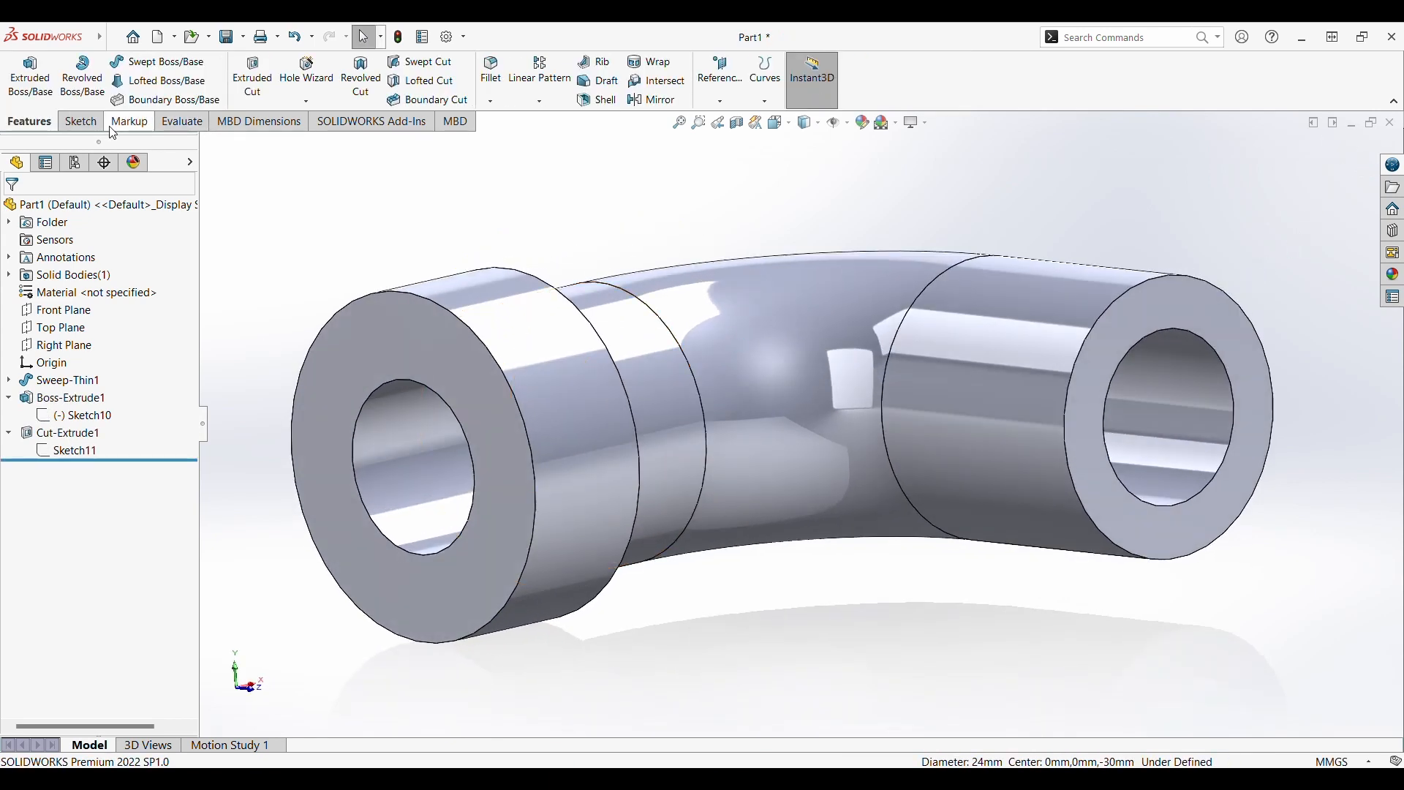
Sketch a circle of 10 mm radius on the pipe's open end face, centred on the bore, and finish the sketch.
{"action": "left_click", "coordinate": [82, 121]}
{"action": "left_click", "coordinate": [22, 69]}
{"action": "left_click", "coordinate": [1199, 300]}
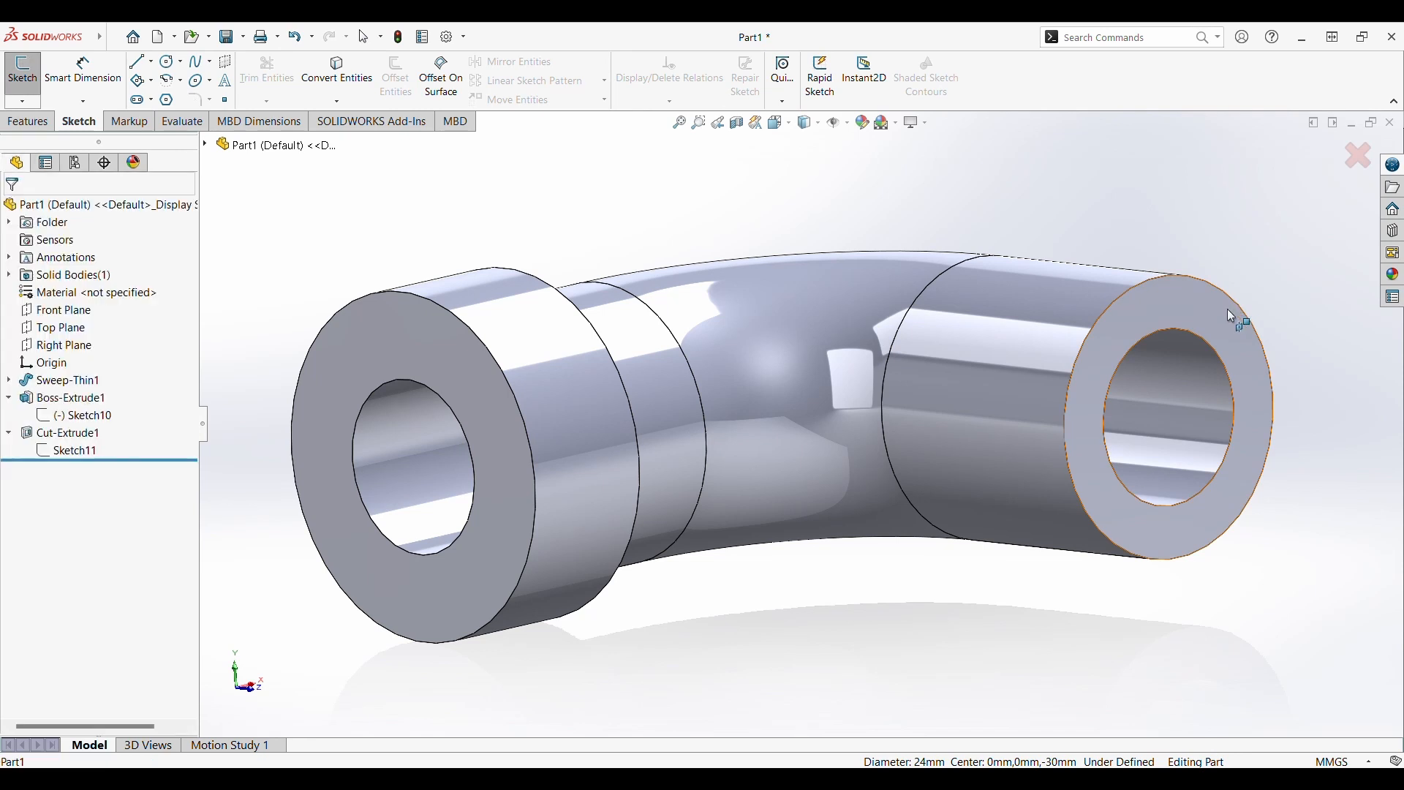
{"action": "left_click", "coordinate": [169, 61]}
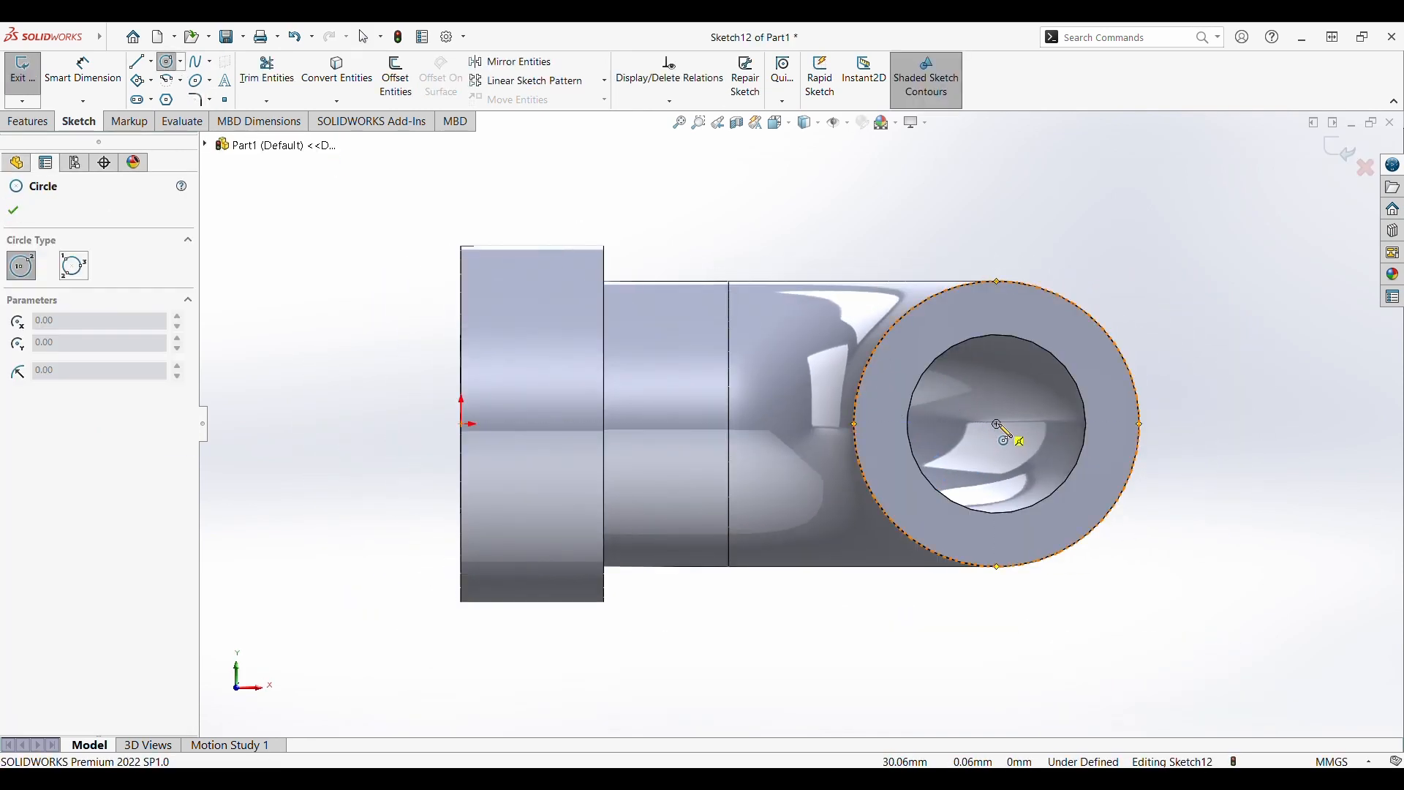
{"action": "left_click", "coordinate": [997, 425]}
{"action": "left_click", "coordinate": [1129, 306]}
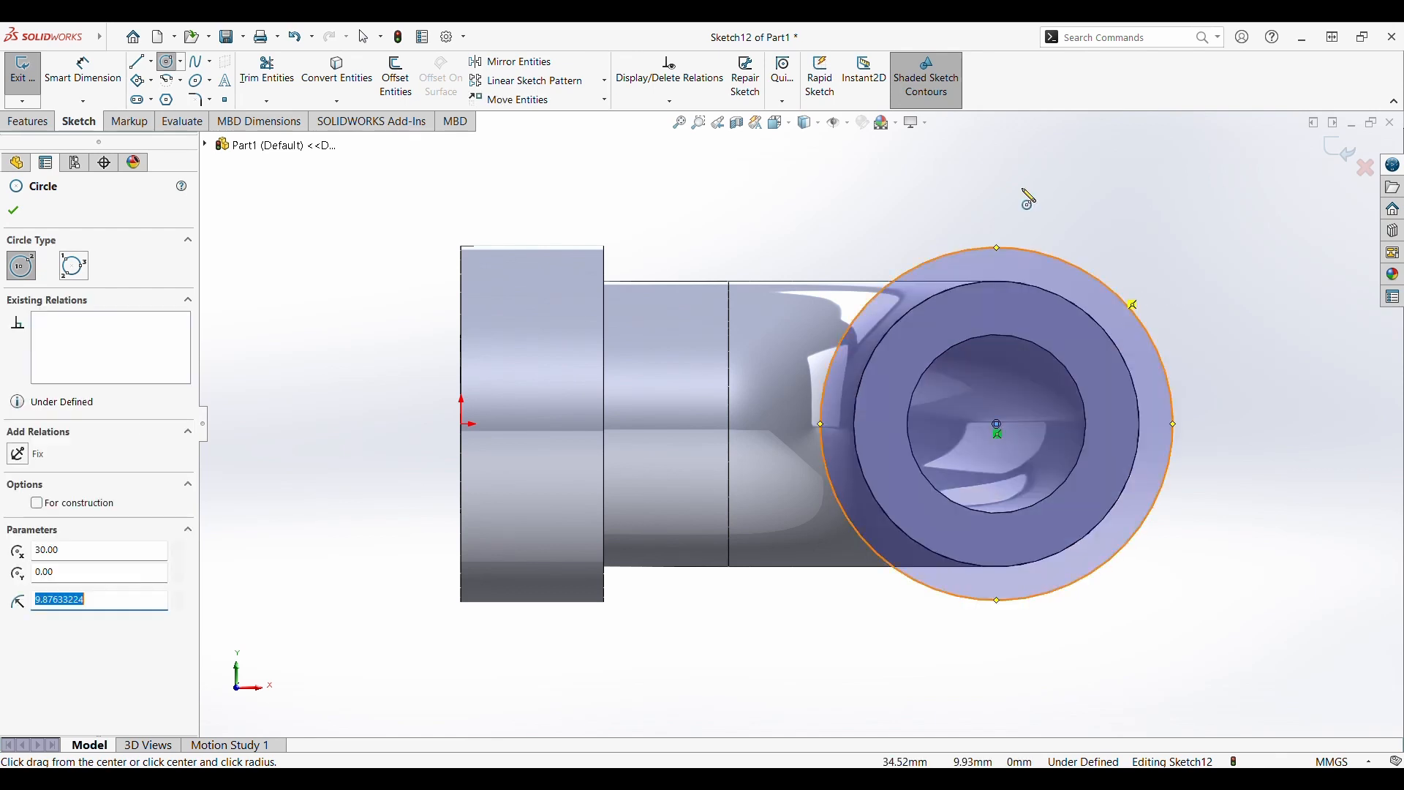
{"action": "type", "text": "10"}
{"action": "key", "text": "Return"}
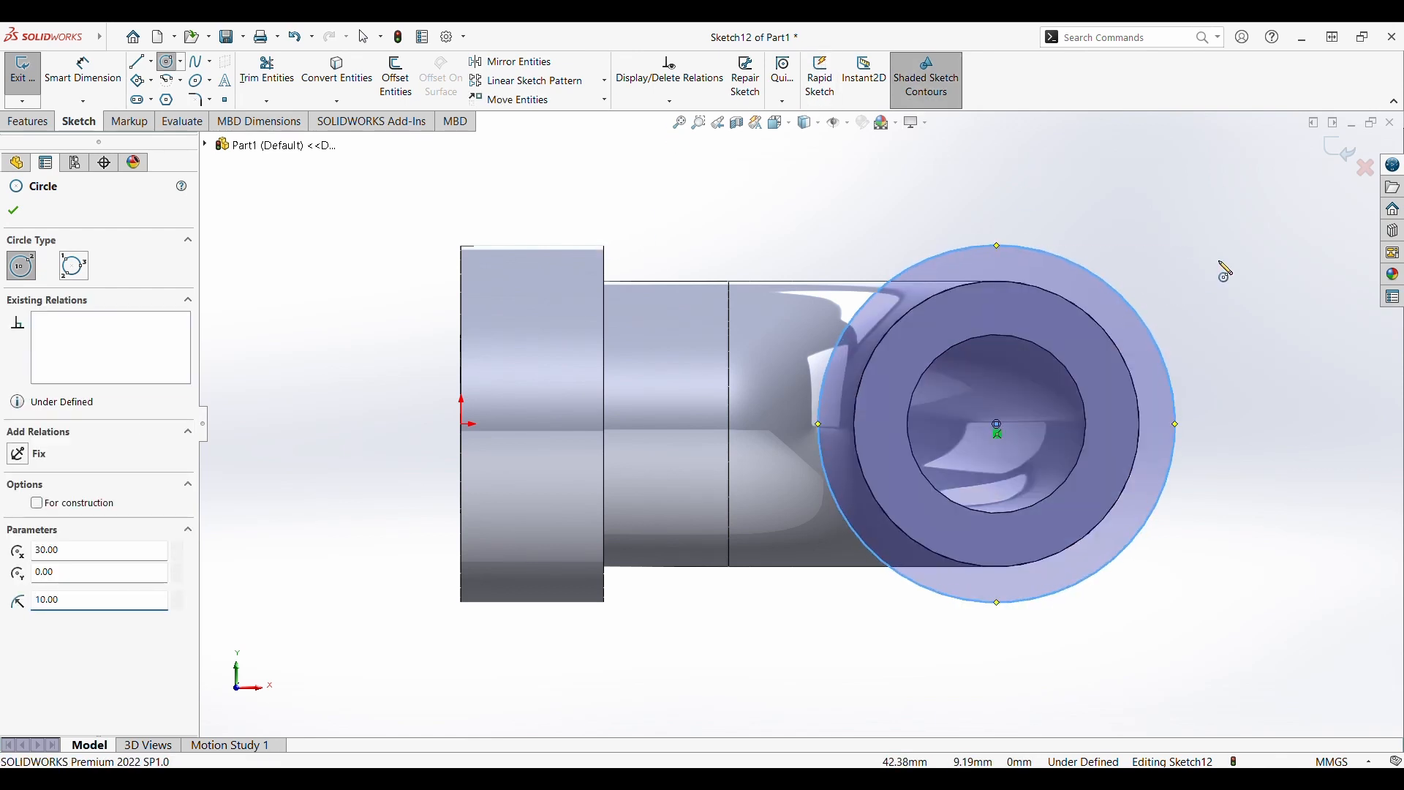
{"action": "left_click", "coordinate": [1328, 162]}
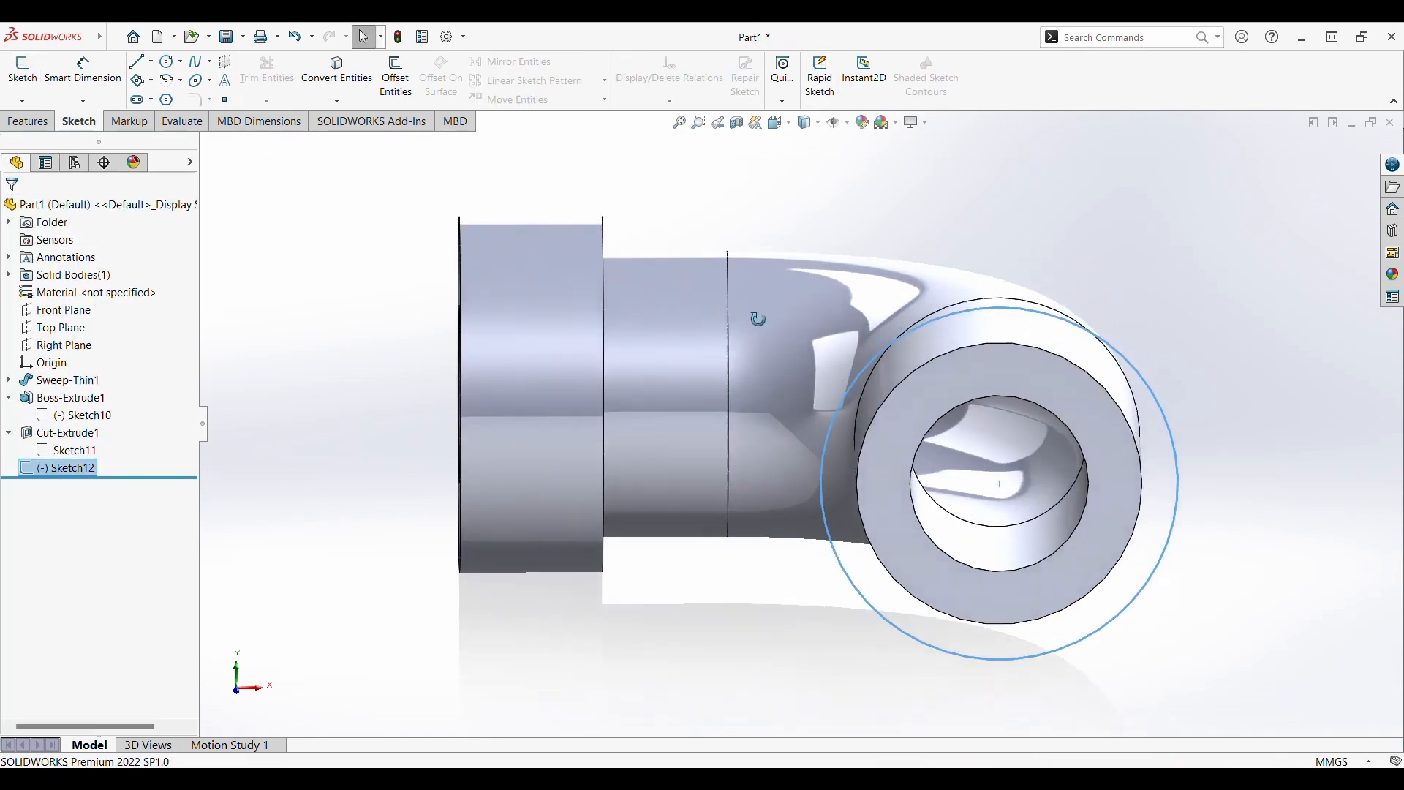
Extrude the 10 mm radius circle on the pipe's open end into a blind 8 mm boss merged with the part.
{"action": "left_click", "coordinate": [44, 121]}
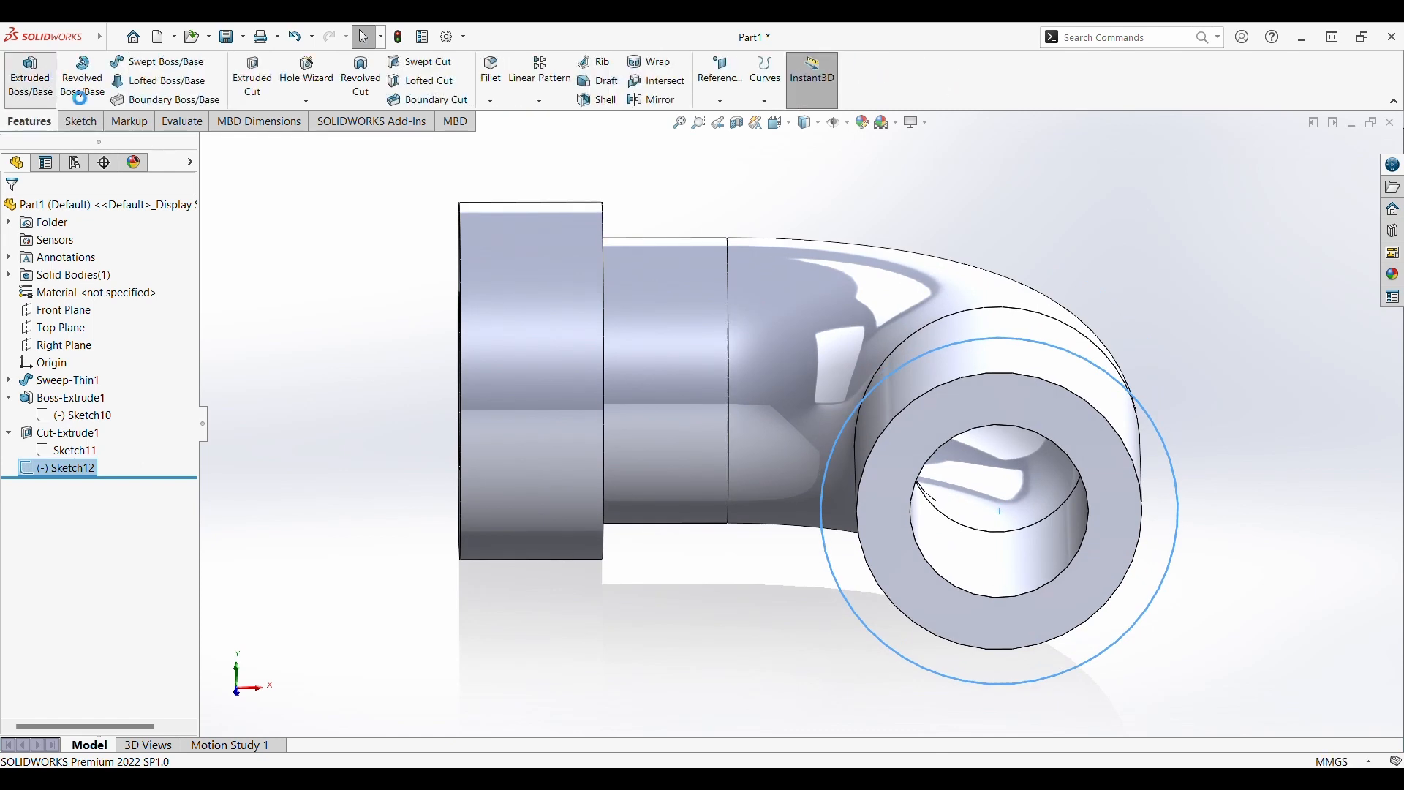
{"action": "left_click", "coordinate": [29, 75]}
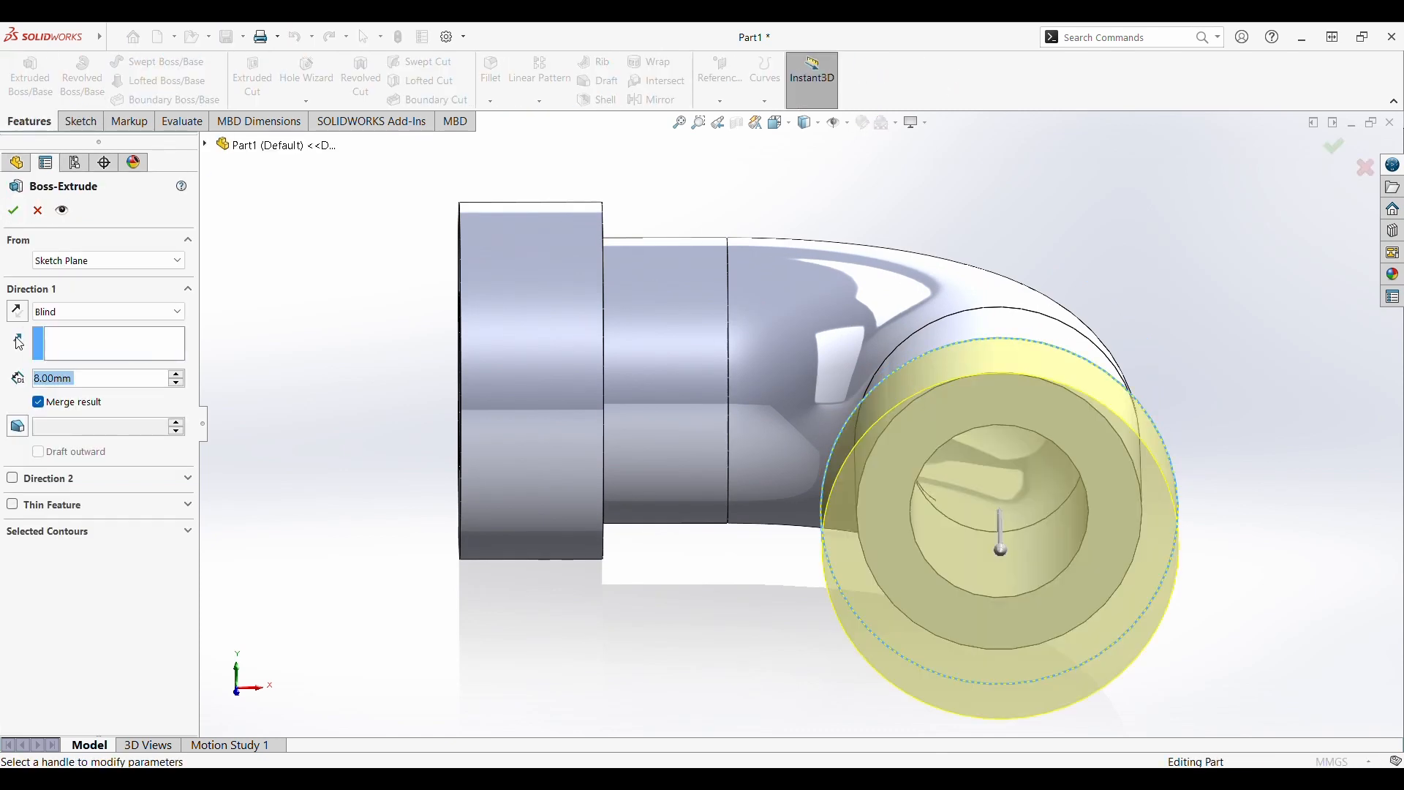
{"action": "left_click", "coordinate": [16, 313]}
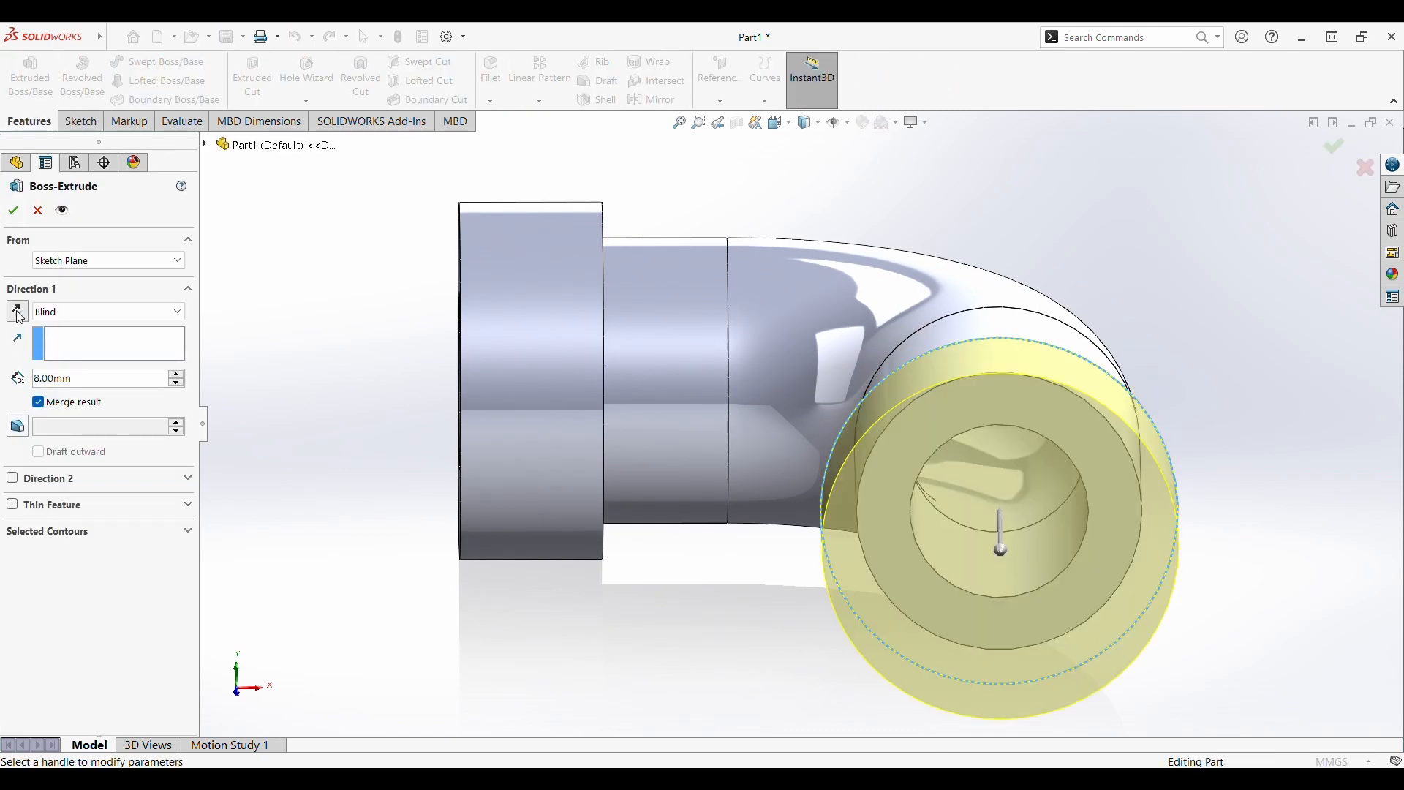
{"action": "left_click", "coordinate": [14, 214]}
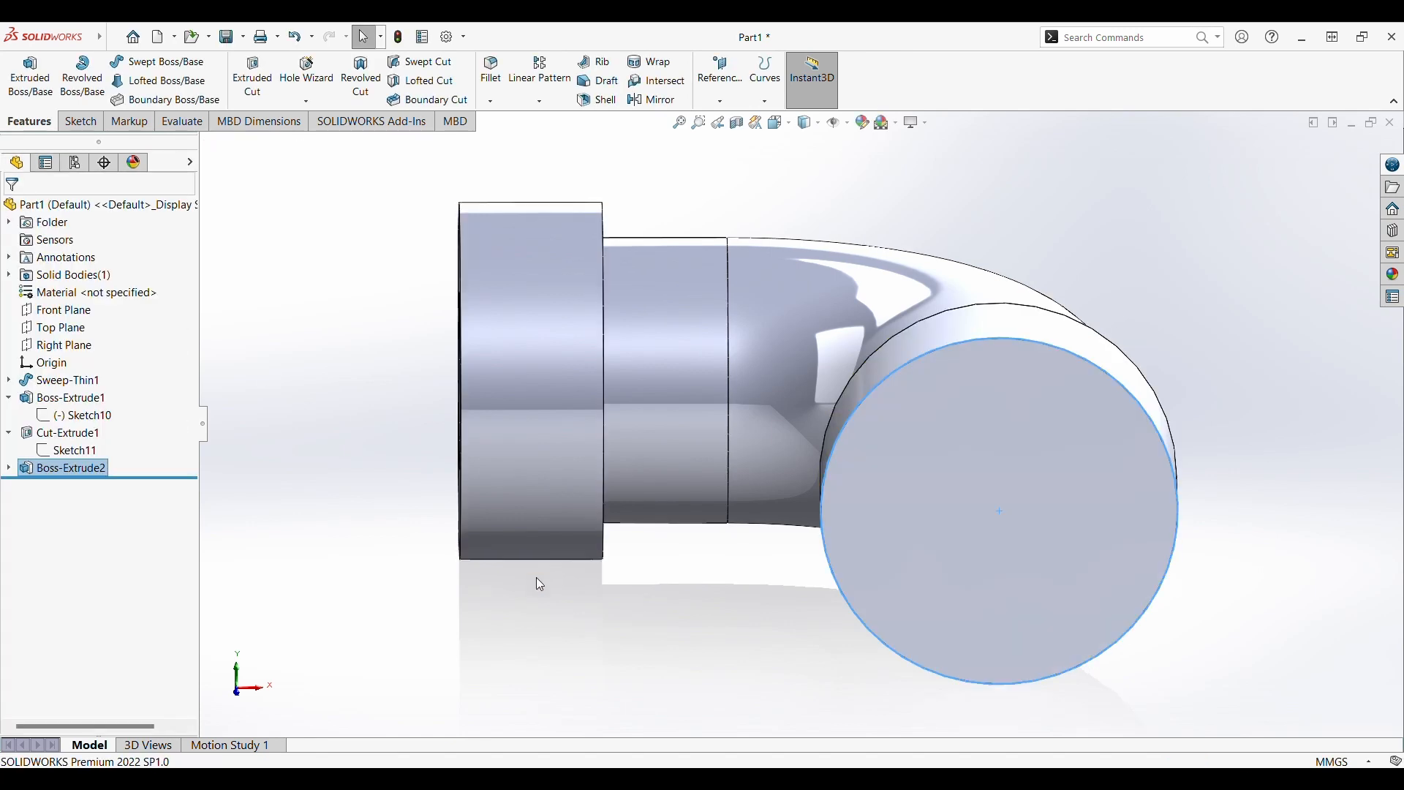
Sketch a circle of 5 mm radius on the new collar's end face, centred on the collar.
{"action": "left_click", "coordinate": [80, 122]}
{"action": "left_click", "coordinate": [22, 73]}
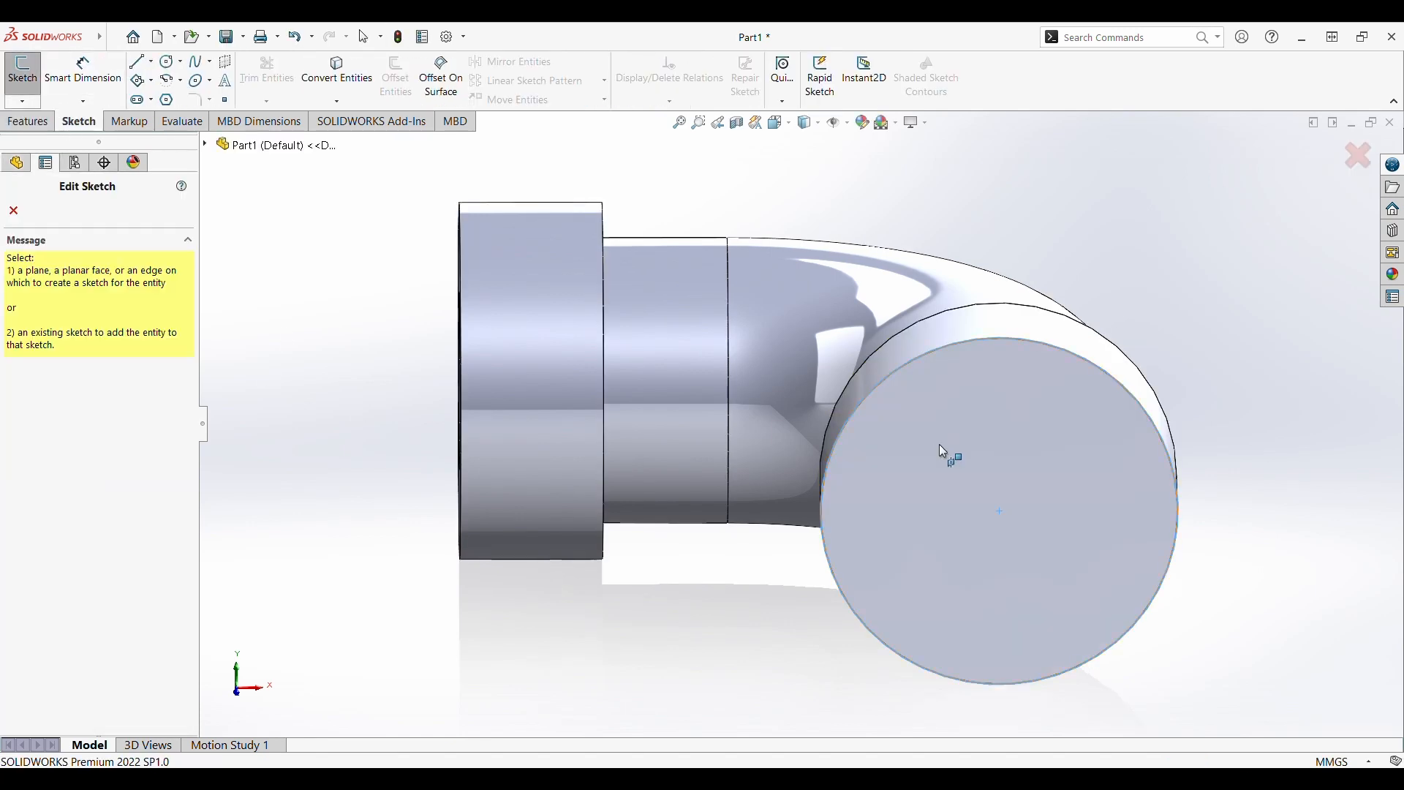
{"action": "left_click", "coordinate": [939, 446]}
{"action": "left_click", "coordinate": [170, 61]}
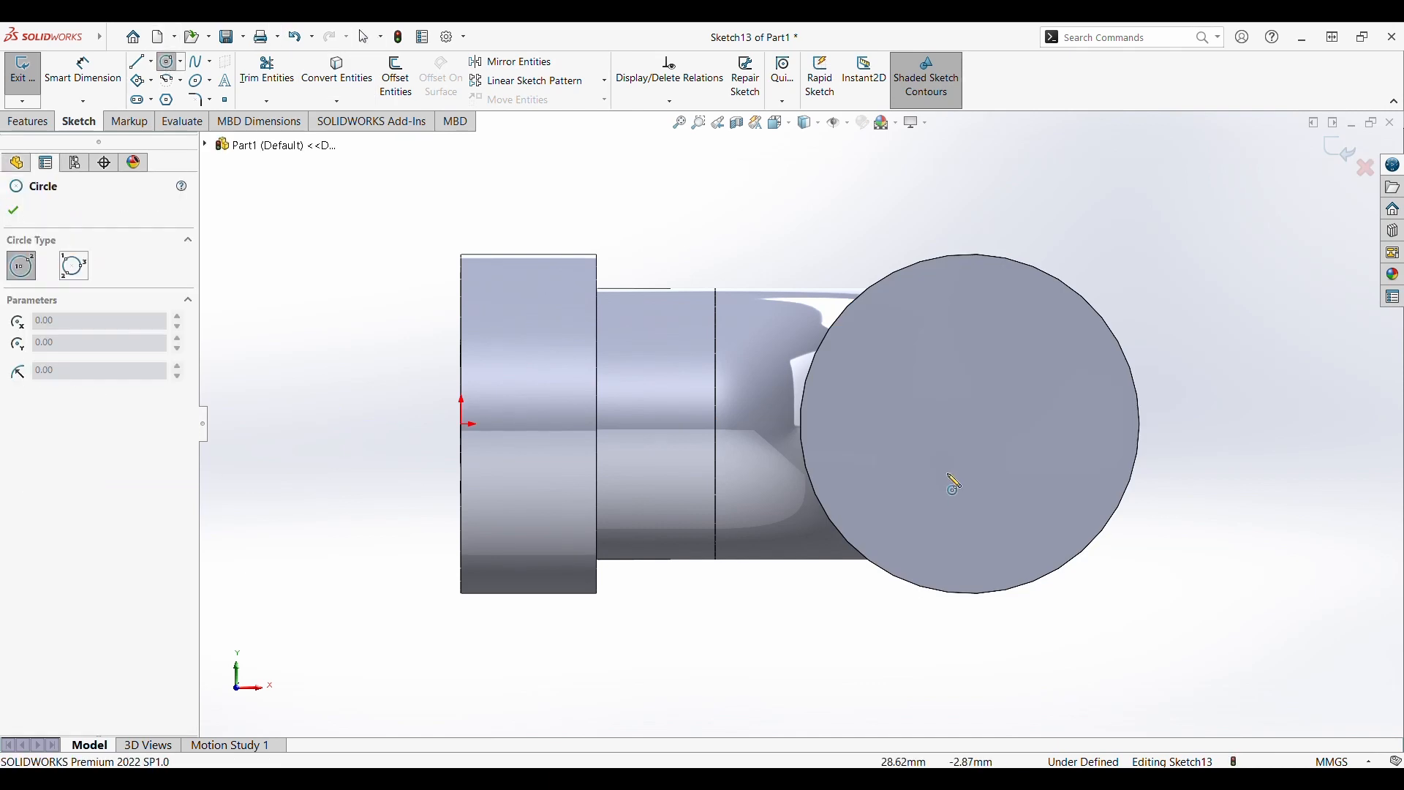
{"action": "scroll", "coordinate": [1006, 466], "scroll_direction": "down", "scroll_amount": 1}
{"action": "left_click", "coordinate": [966, 417]}
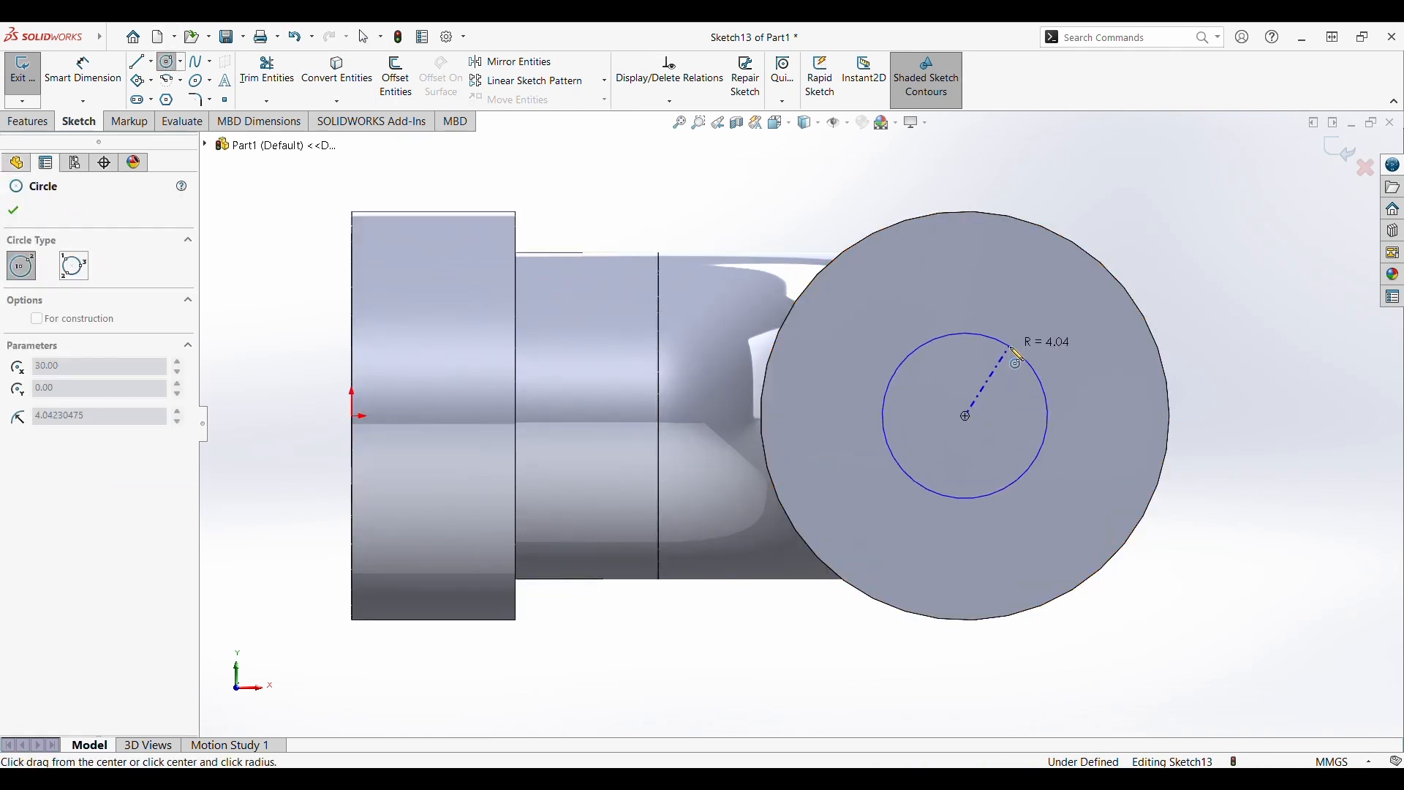
{"action": "left_click", "coordinate": [1014, 350]}
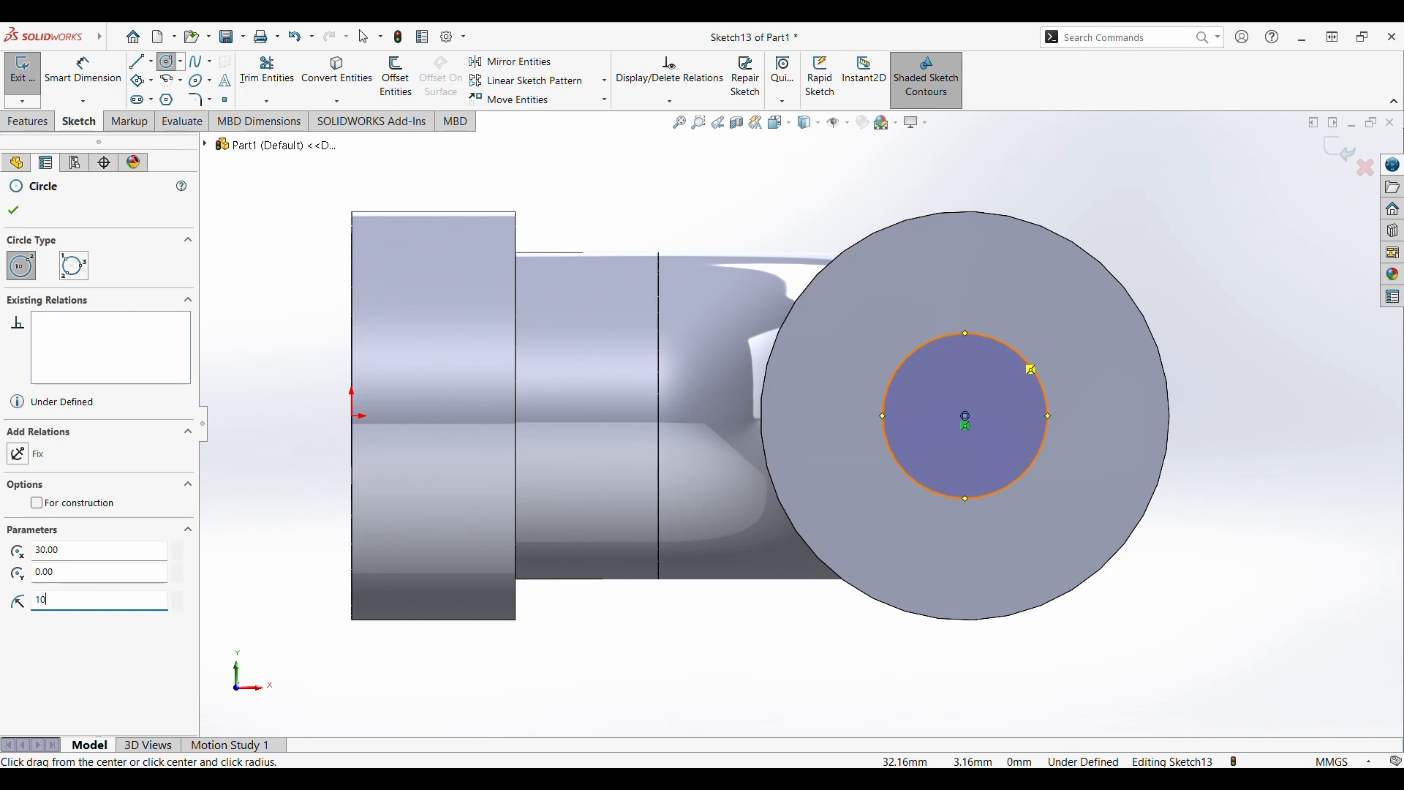
{"action": "key", "text": "Return"}
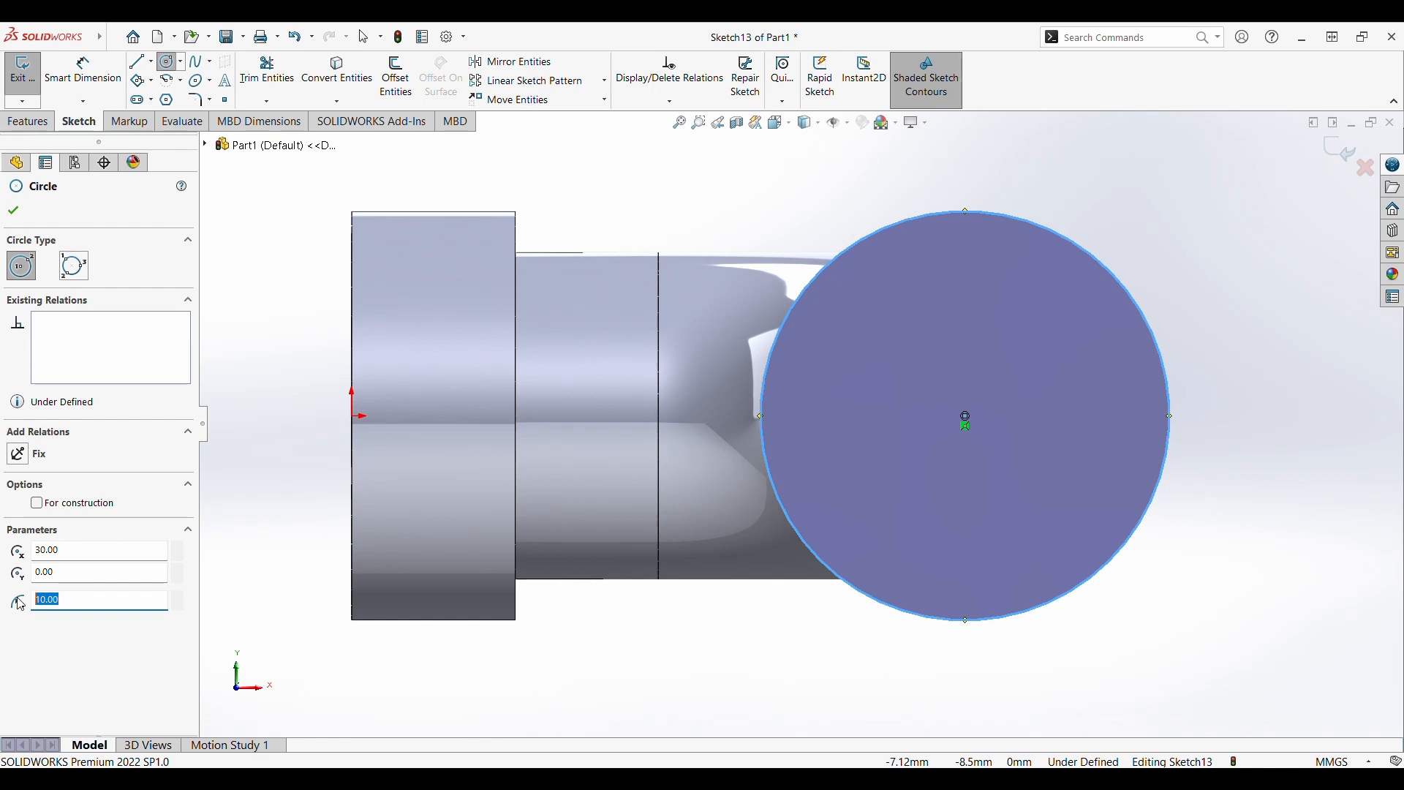
{"action": "type", "text": "5"}
{"action": "key", "text": "Return"}
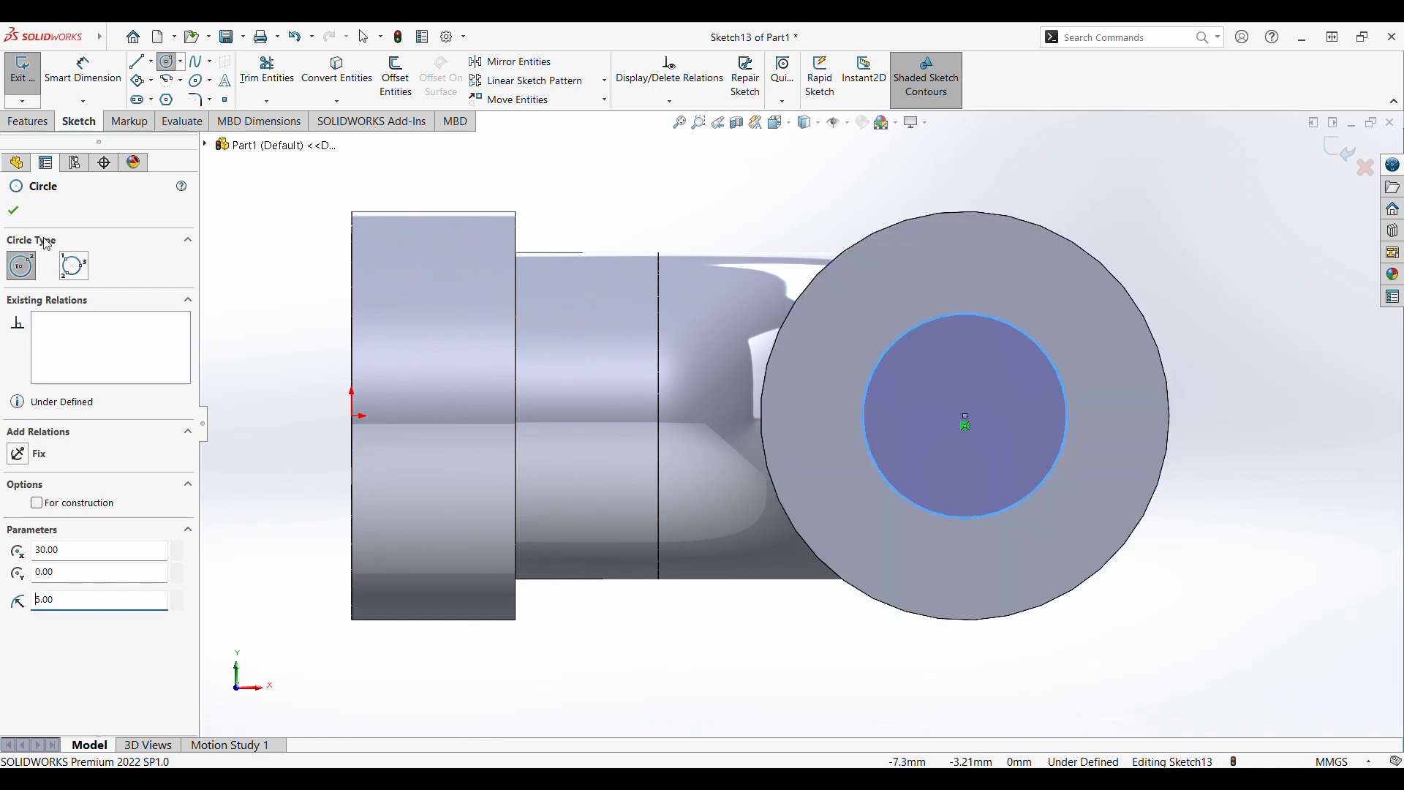
{"action": "left_click", "coordinate": [16, 210]}
Cut the 5 mm radius circle through the new collar with a blind Extruded Cut 8 mm deep.
{"action": "middle_click_drag", "start_coordinate": [518, 325], "coordinate": [385, 232]}
{"action": "left_click", "coordinate": [28, 122]}
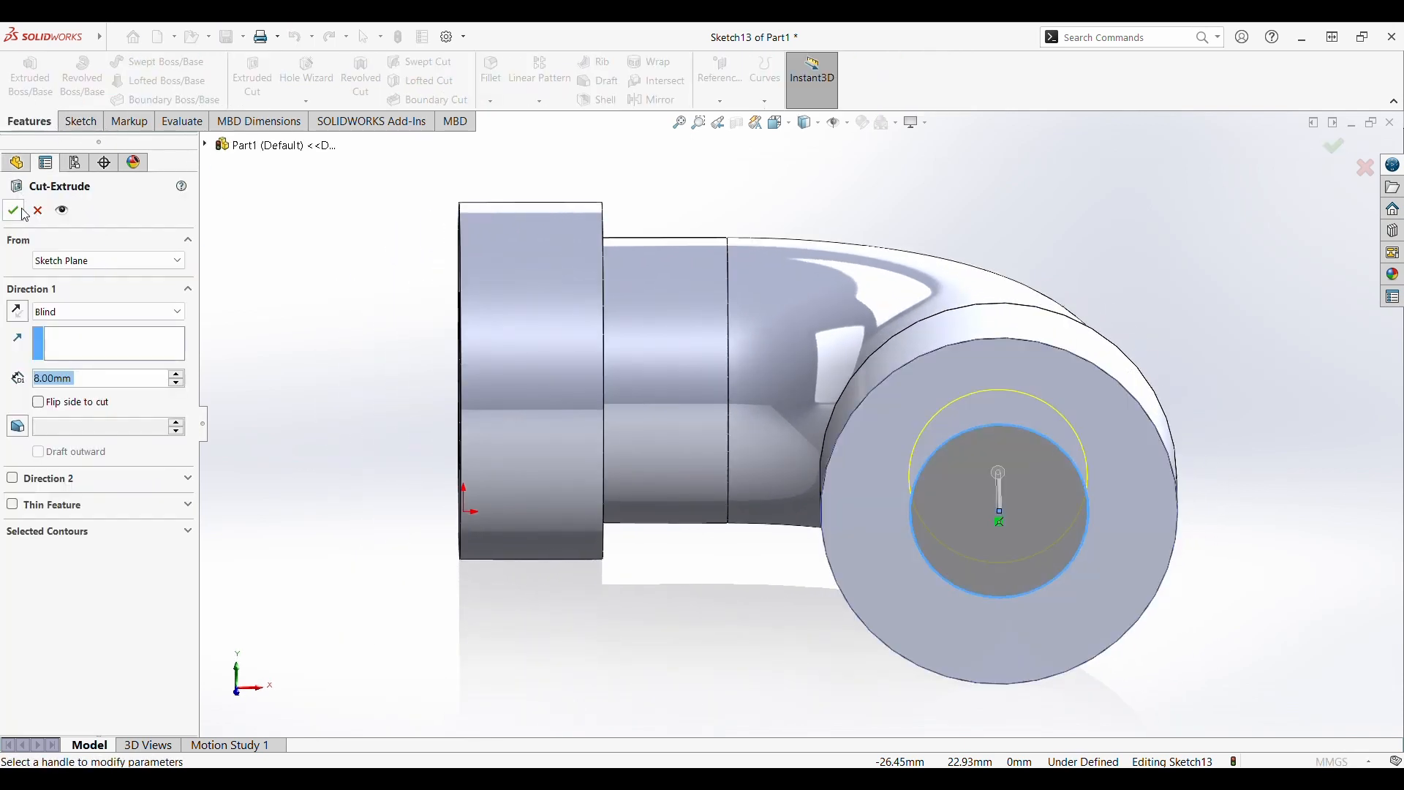
{"action": "left_click", "coordinate": [24, 211]}
Start a cut Thread on the first collar's outer bore edge, with type Metric Tap and size M22x1.5.
{"action": "middle_click_drag", "start_coordinate": [472, 366], "coordinate": [609, 382]}
{"action": "scroll", "coordinate": [609, 382], "scroll_direction": "down", "scroll_amount": 2}
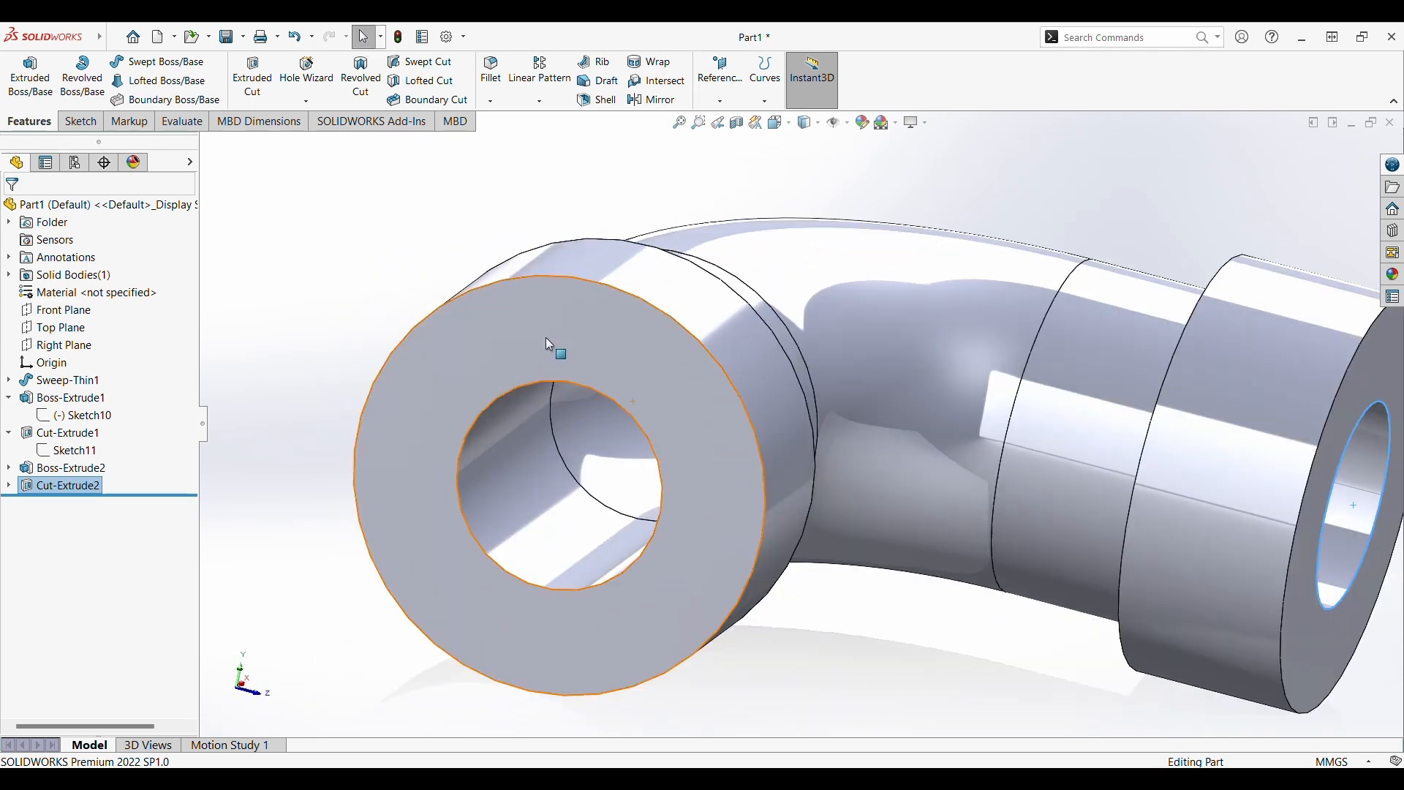
{"action": "middle_click_drag", "start_coordinate": [364, 295], "coordinate": [348, 294]}
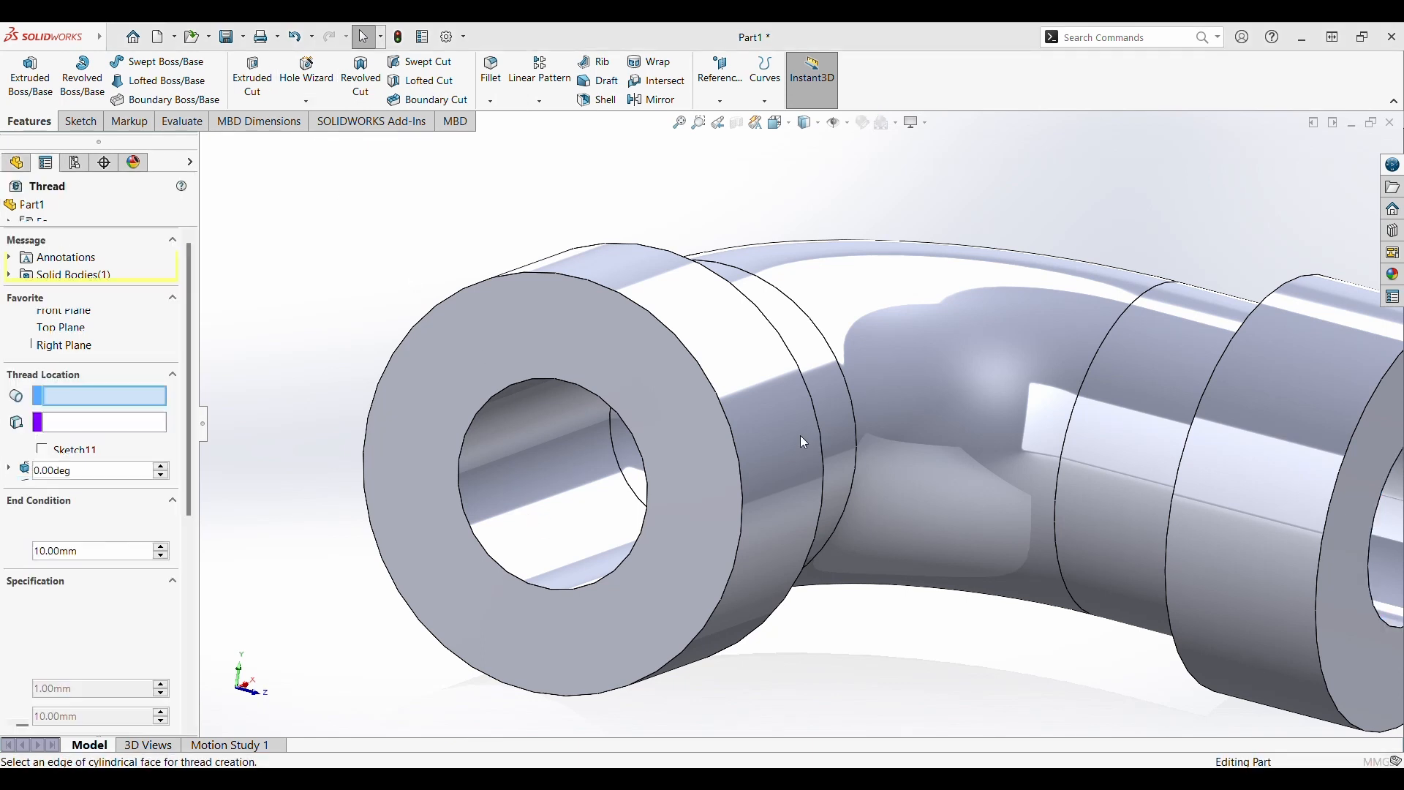
{"action": "left_click", "coordinate": [476, 539]}
{"action": "middle_click_drag", "start_coordinate": [395, 401], "coordinate": [361, 396]}
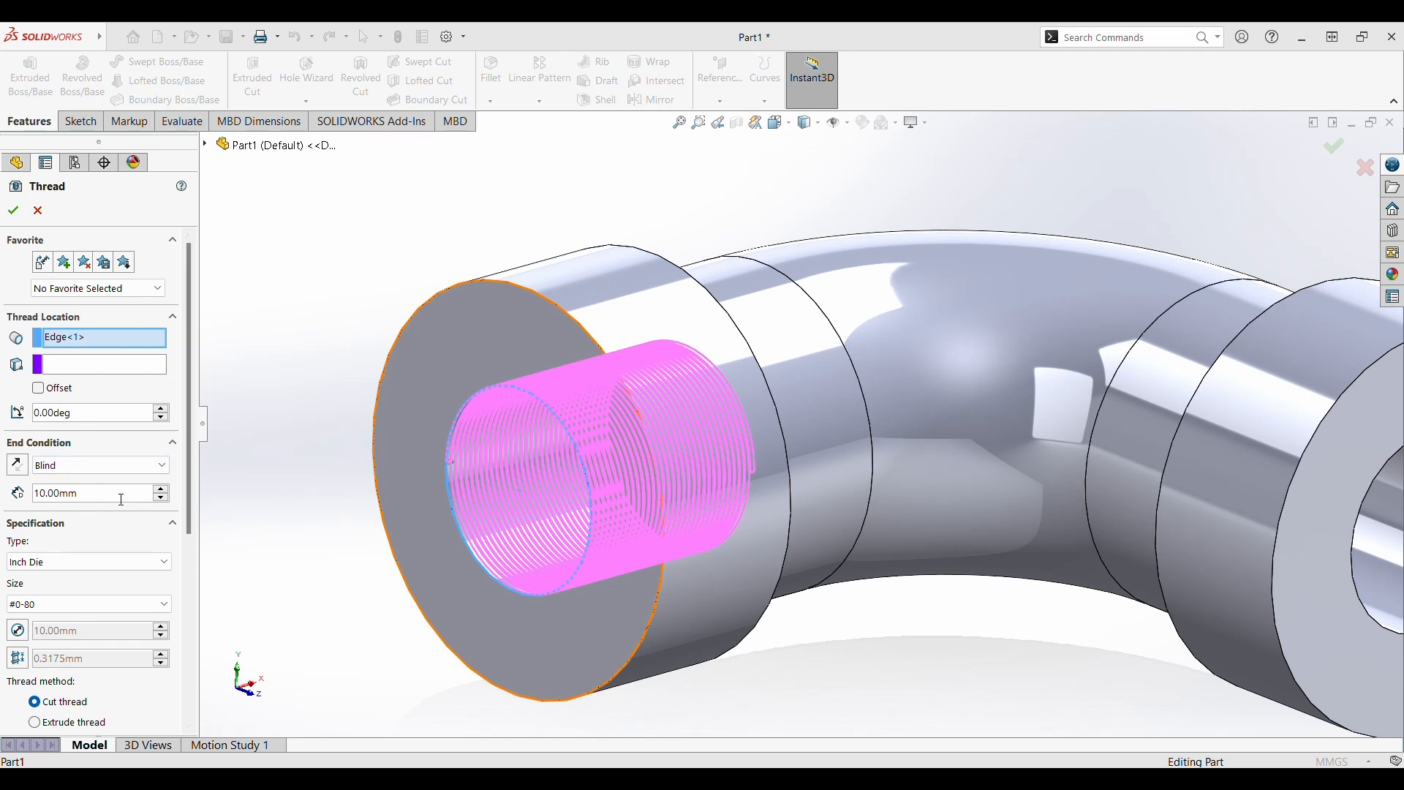
{"action": "scroll", "coordinate": [77, 613], "scroll_direction": "down", "scroll_amount": 3}
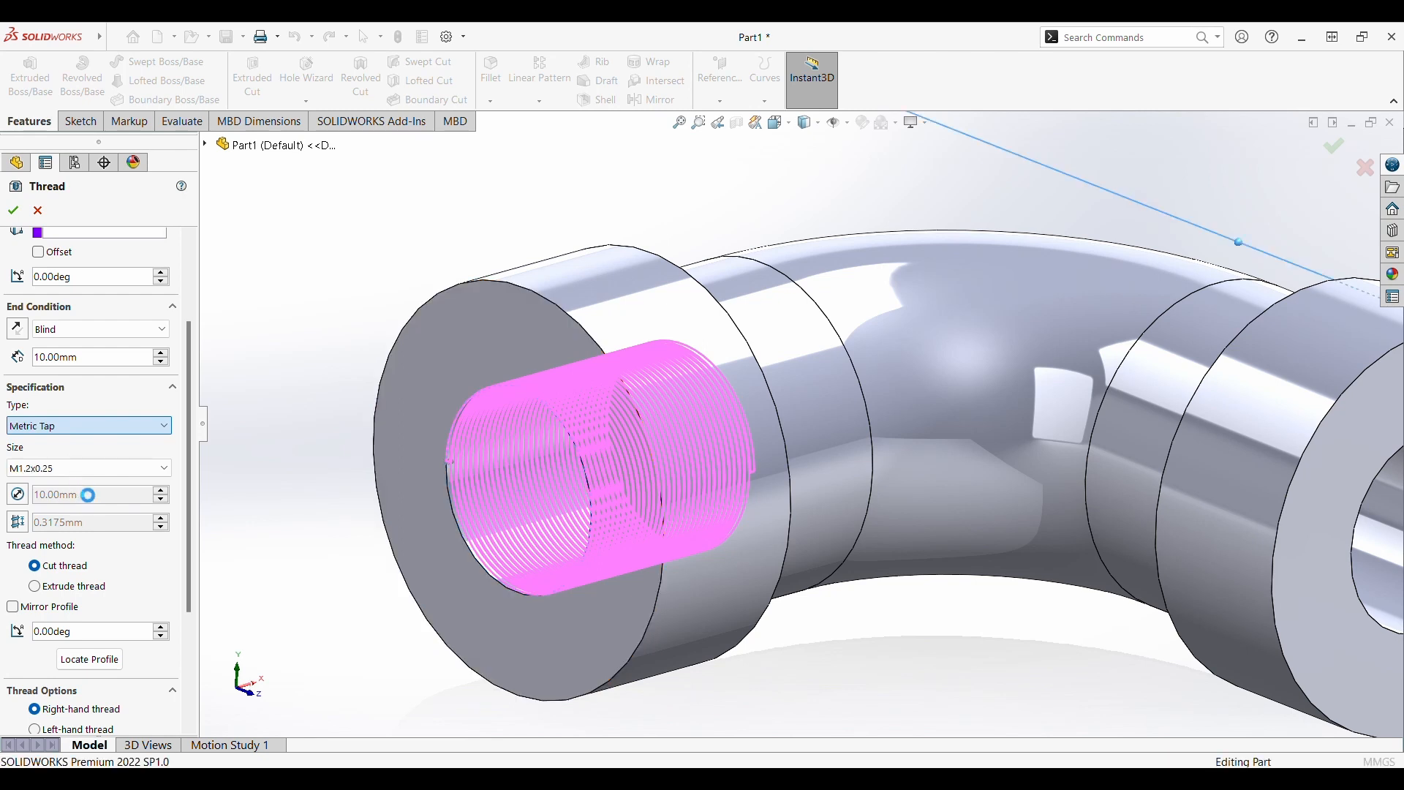
{"action": "left_click", "coordinate": [80, 379]}
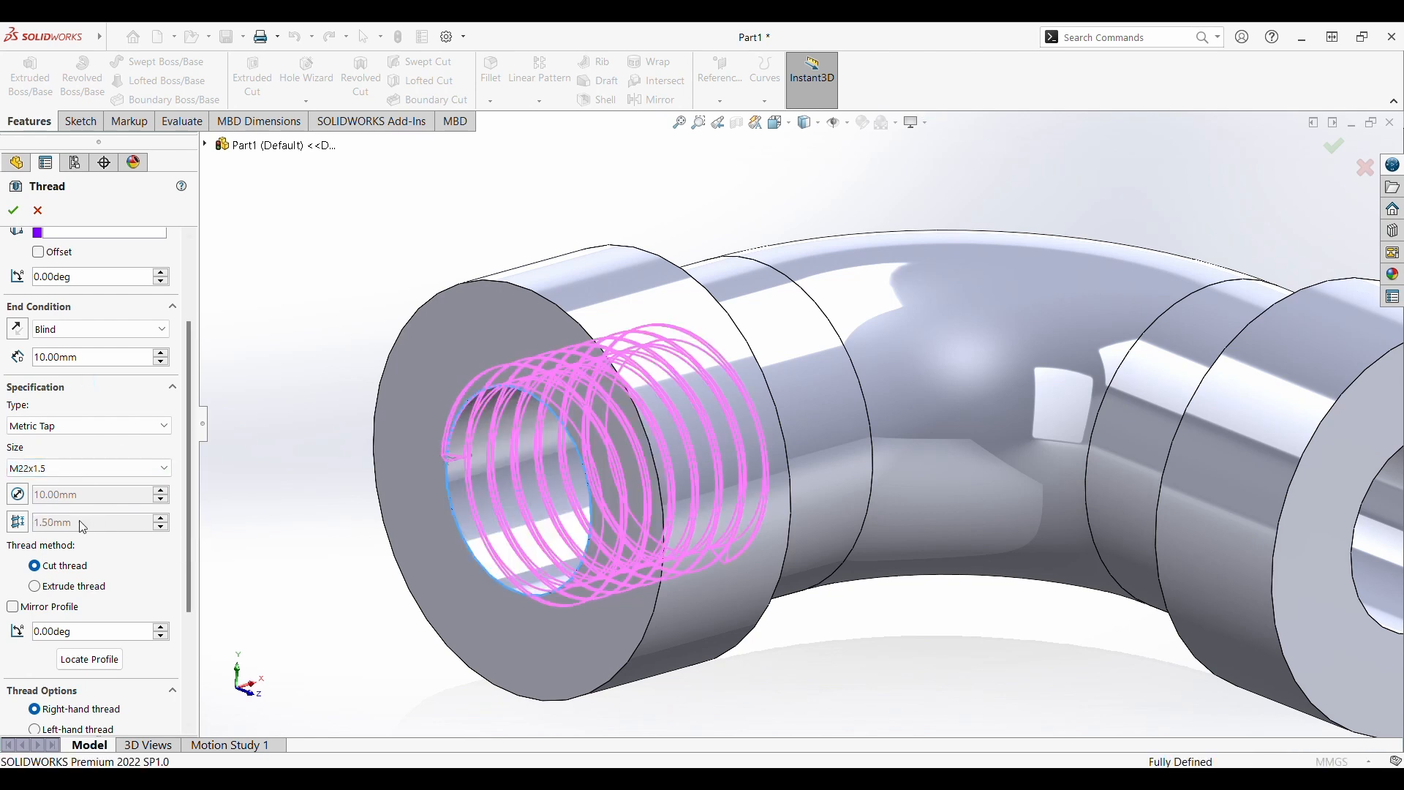
{"action": "scroll", "coordinate": [83, 526], "scroll_direction": "down", "scroll_amount": 4}
{"action": "scroll", "coordinate": [91, 565], "scroll_direction": "up", "scroll_amount": 5}
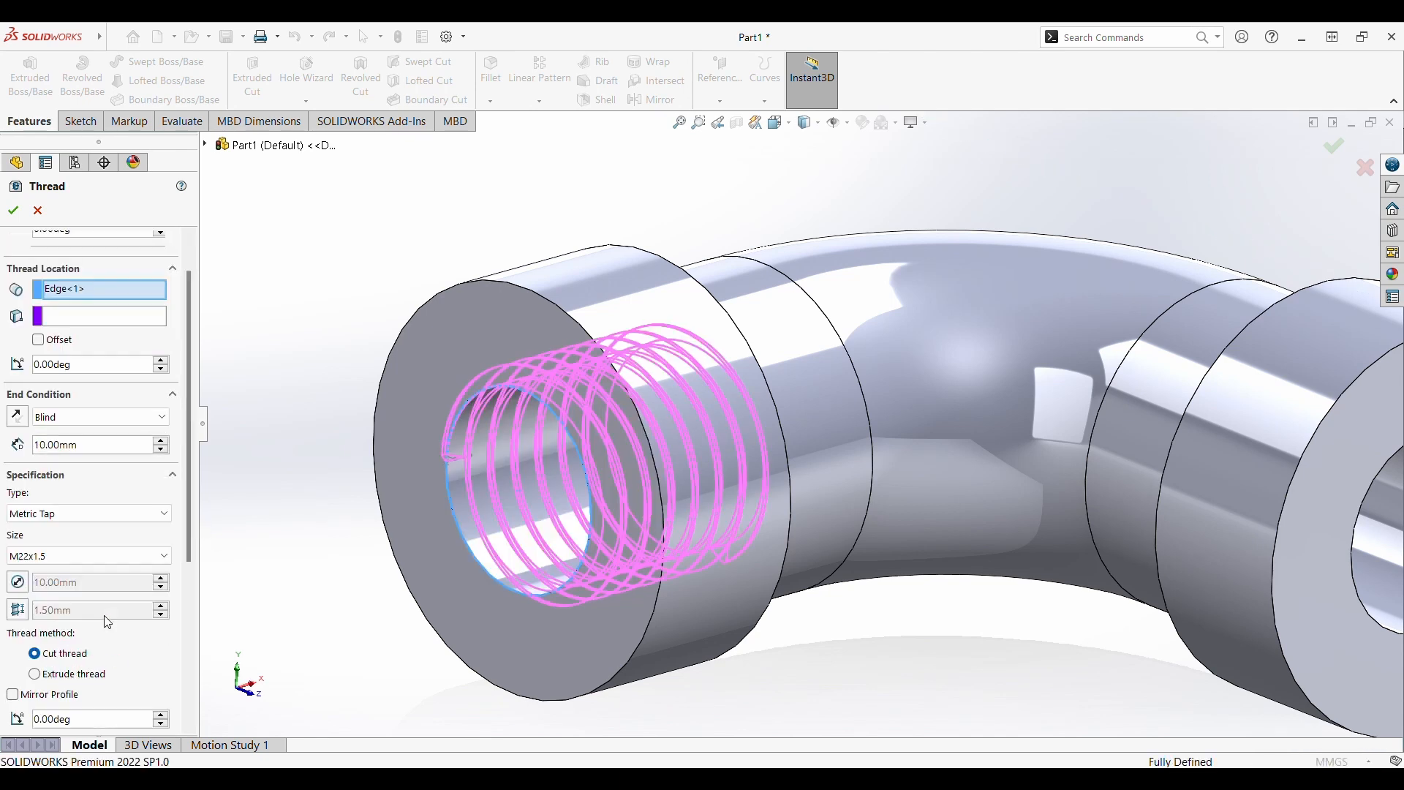
{"action": "scroll", "coordinate": [90, 544], "scroll_direction": "down", "scroll_amount": 1}
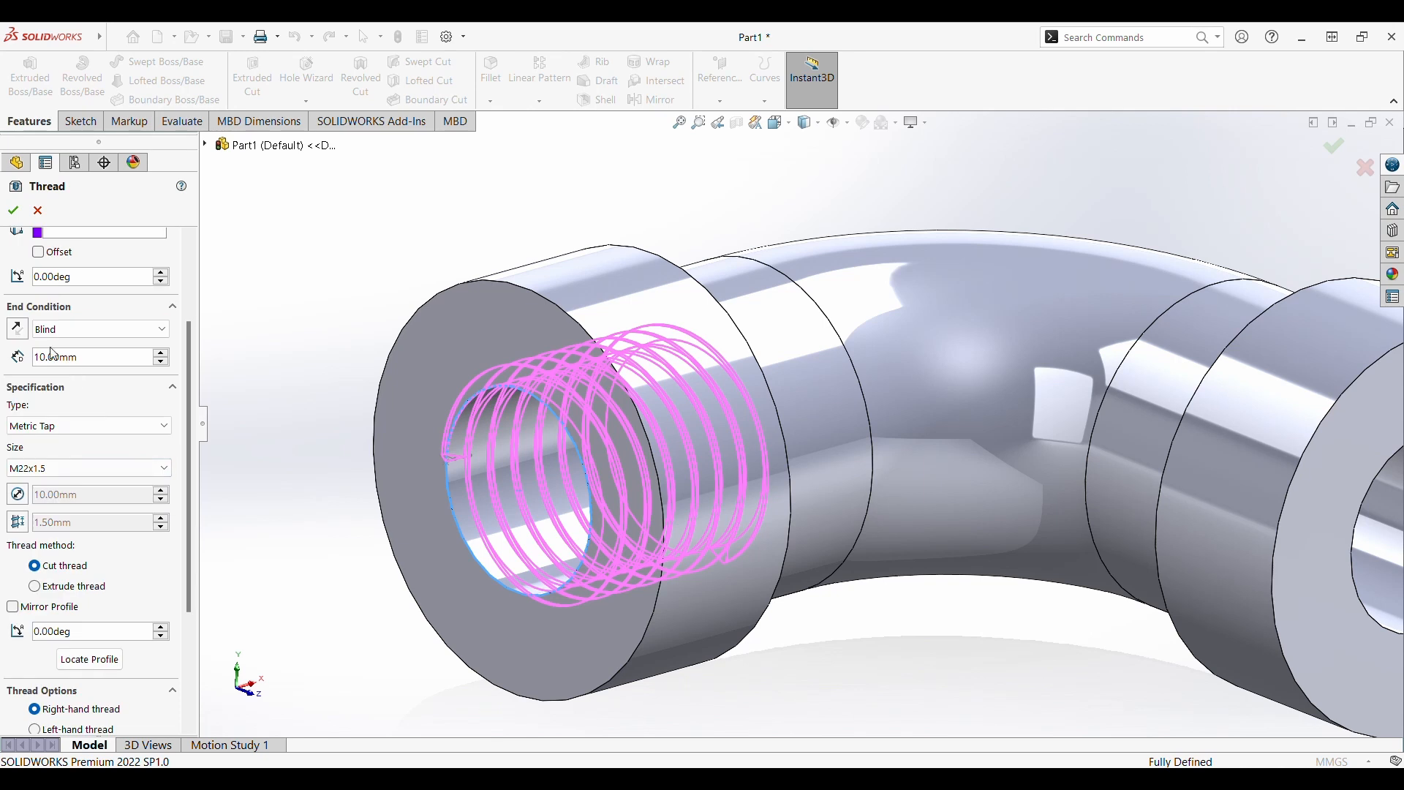
{"action": "scroll", "coordinate": [34, 374], "scroll_direction": "up", "scroll_amount": 3}
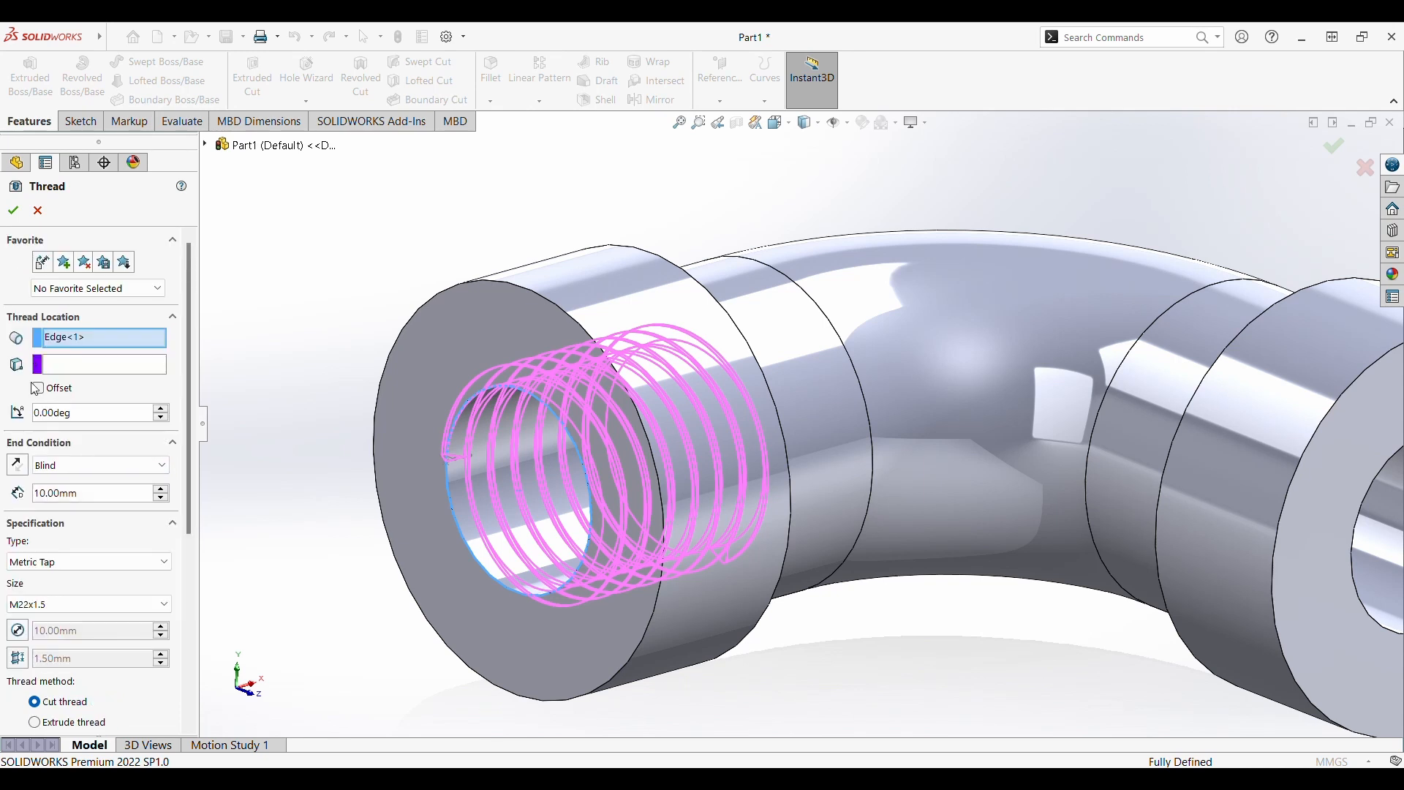
Offset the thread's start by 5 mm, reverse the offset outward from the collar face, and create the thread.
{"action": "left_click", "coordinate": [45, 391]}
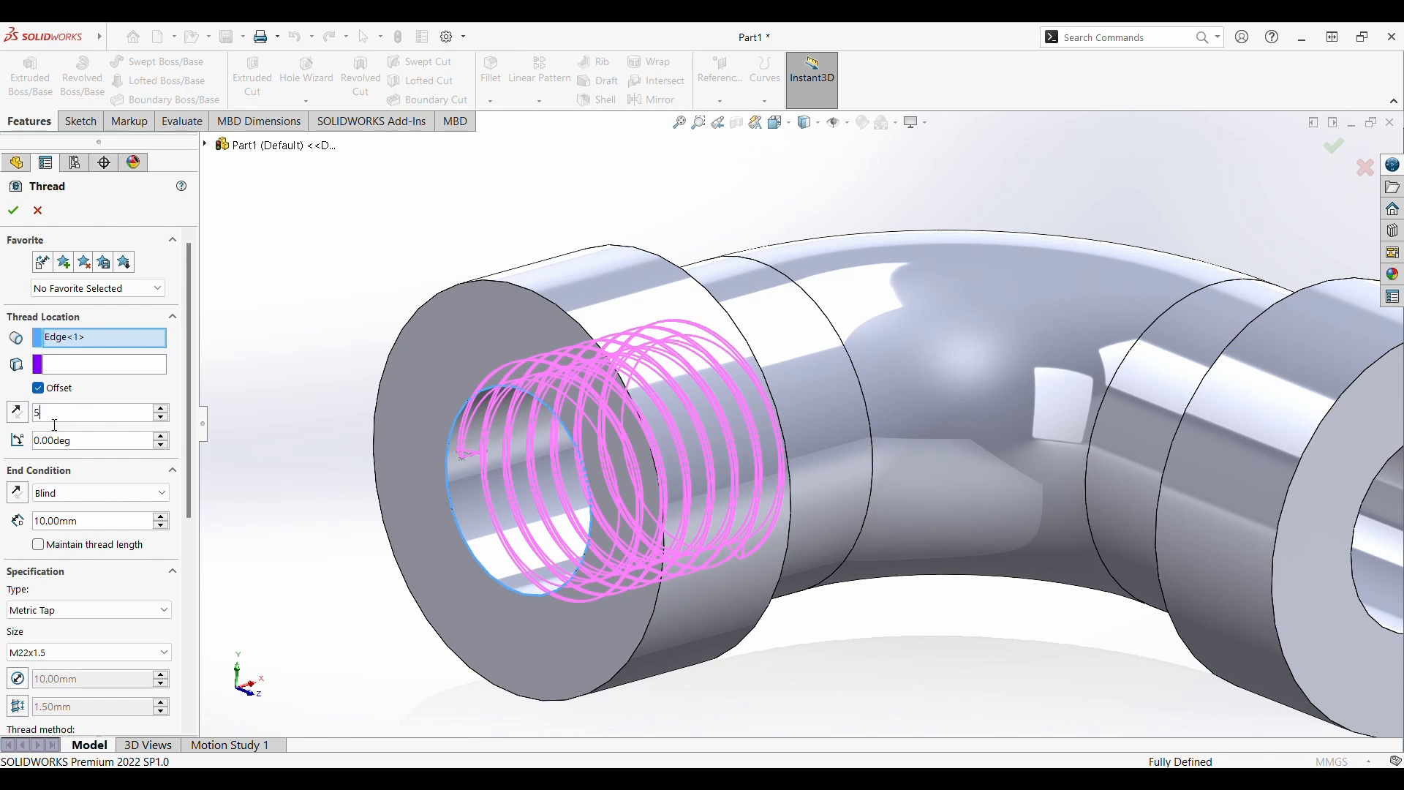
{"action": "key", "text": "Return"}
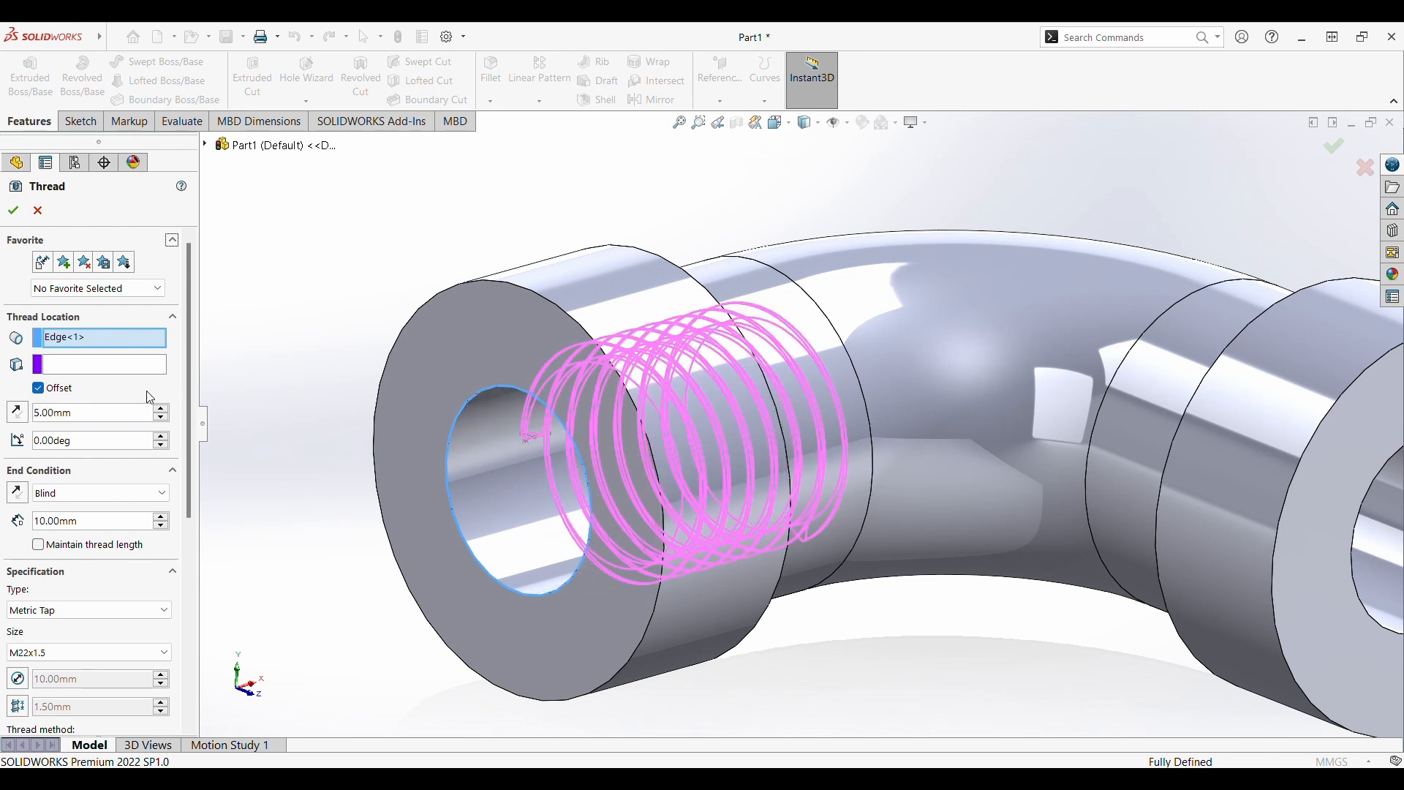
{"action": "left_click", "coordinate": [17, 413]}
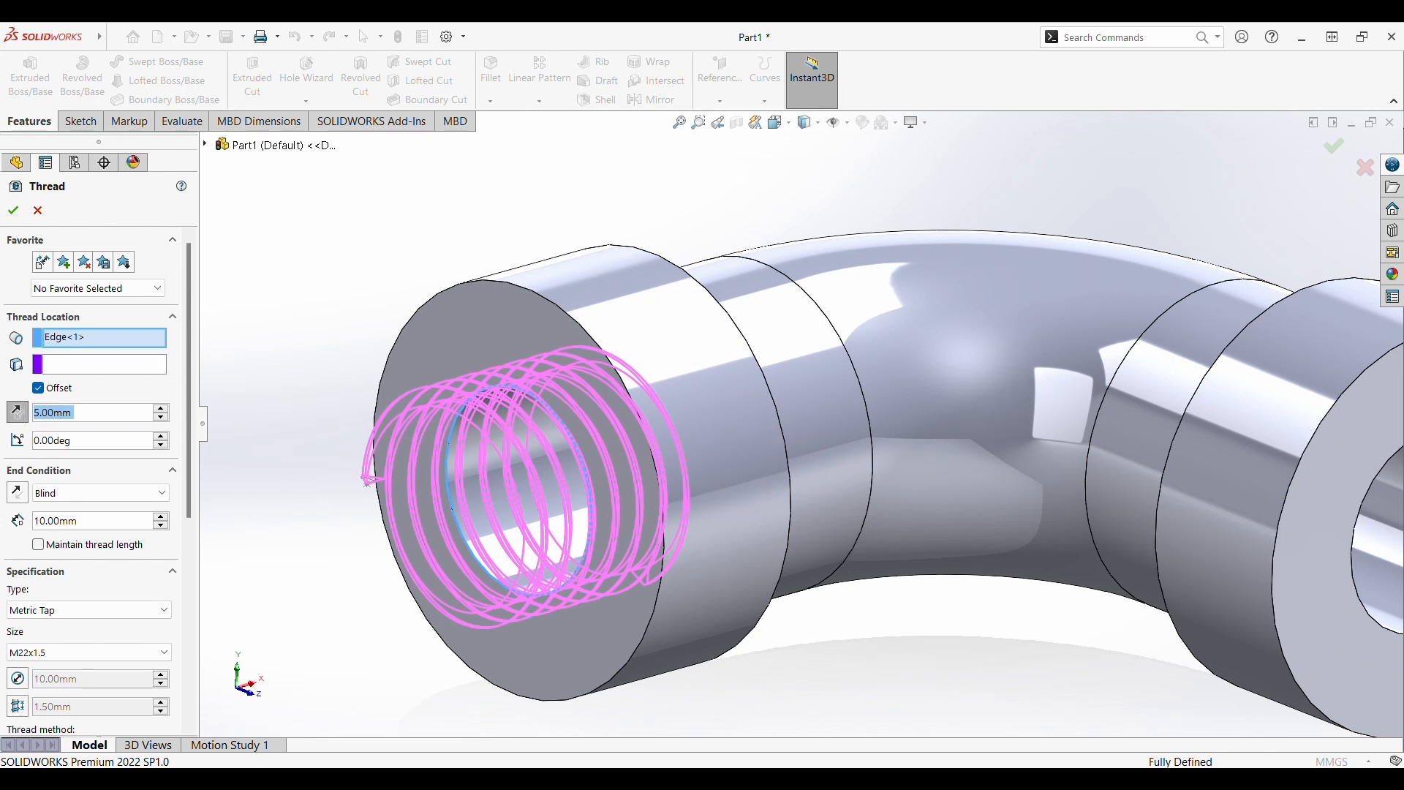
{"action": "left_click", "coordinate": [13, 210]}
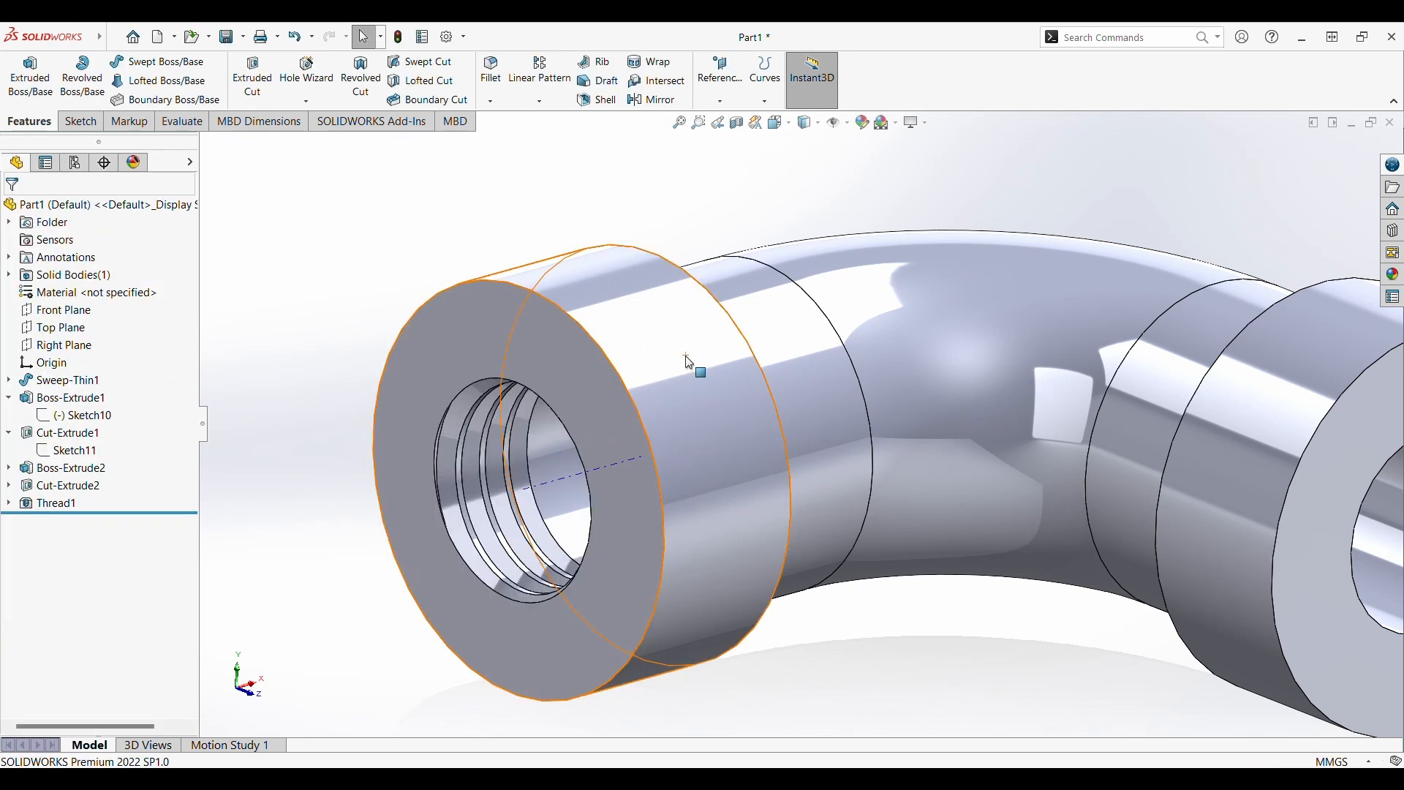
Edit the first collar's thread feature and set its blind length to 15 mm.
{"action": "mouse_move", "coordinate": [367, 507]}
{"action": "middle_mouse_down"}
{"action": "mouse_move", "coordinate": [417, 486]}
{"action": "mouse_move", "coordinate": [360, 506]}
{"action": "middle_mouse_up"}
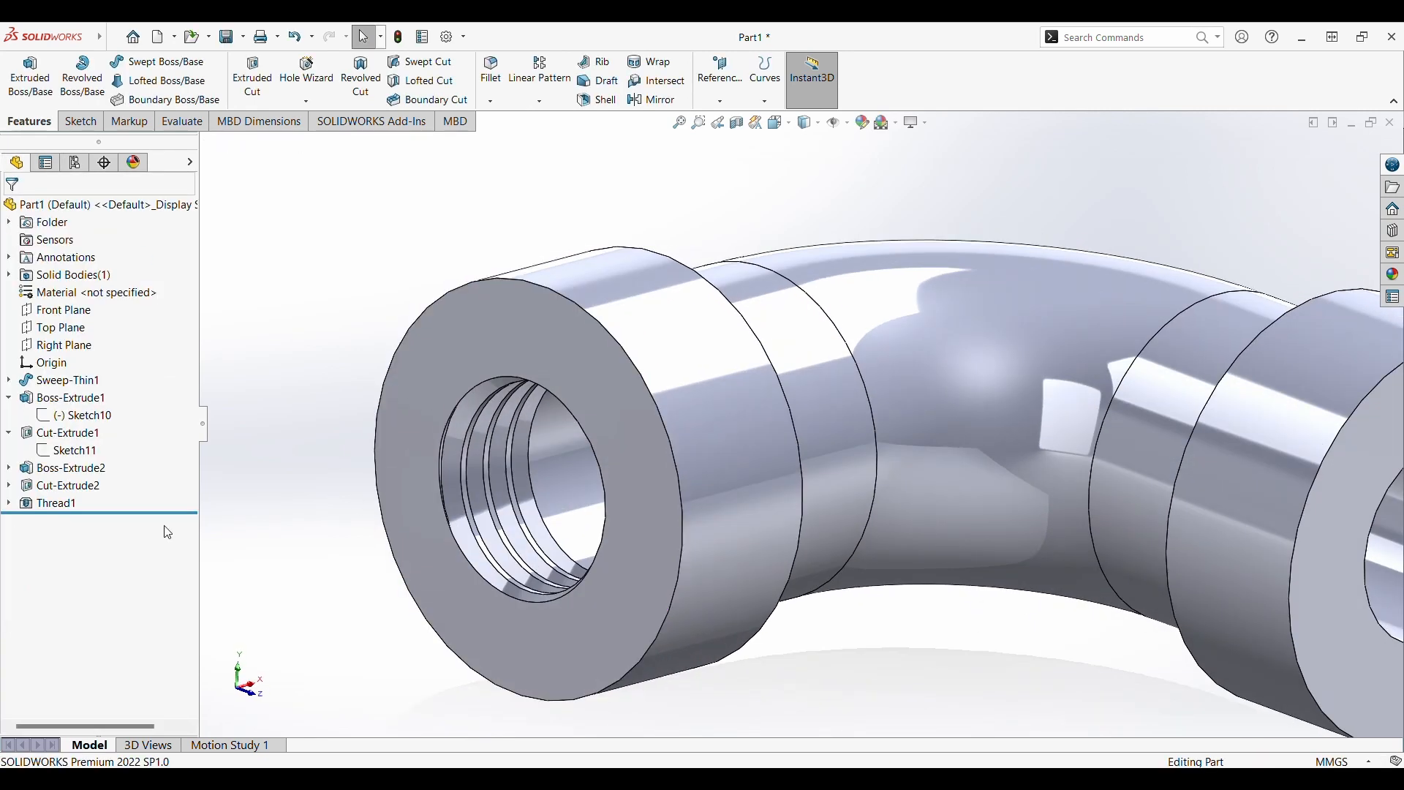
{"action": "left_click", "coordinate": [44, 509]}
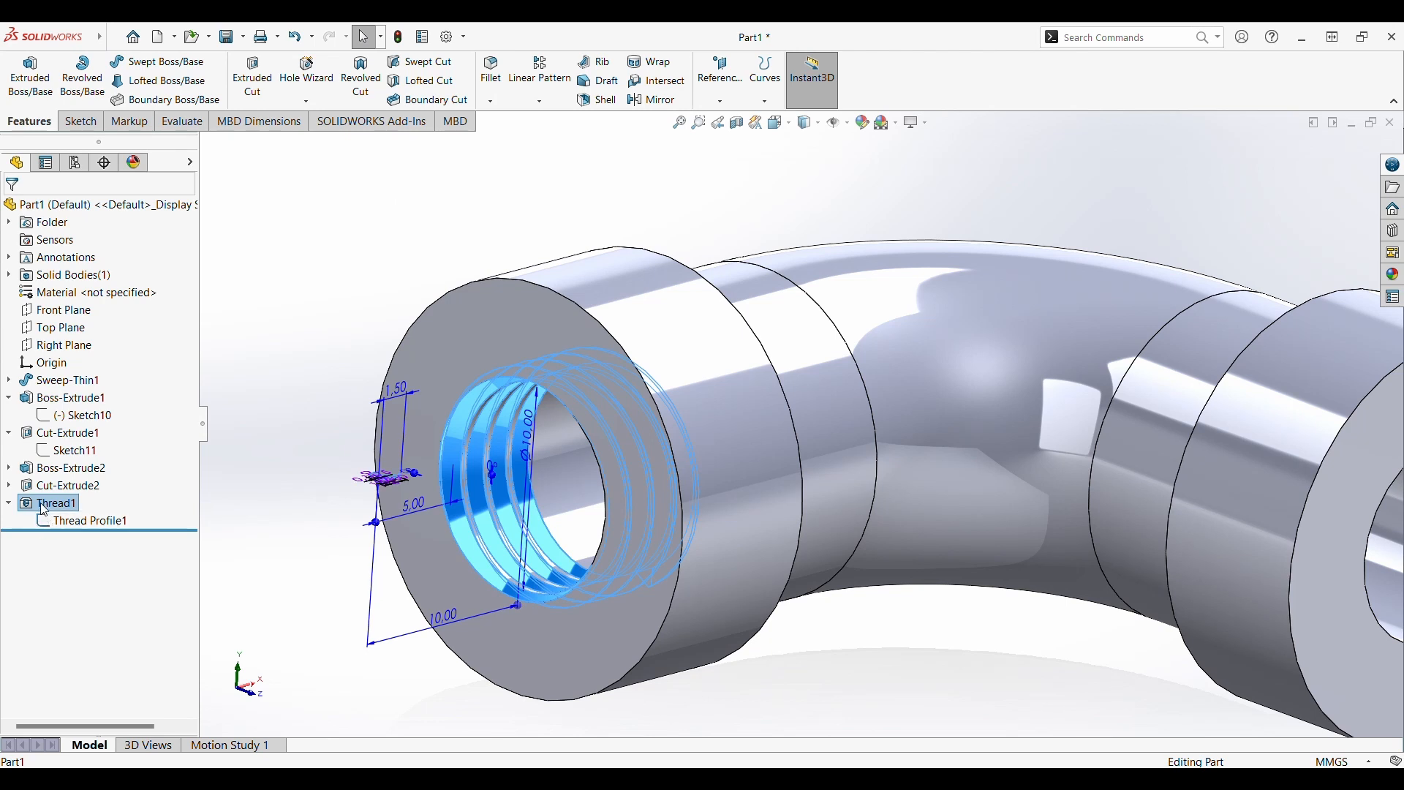
{"action": "left_click", "coordinate": [61, 472]}
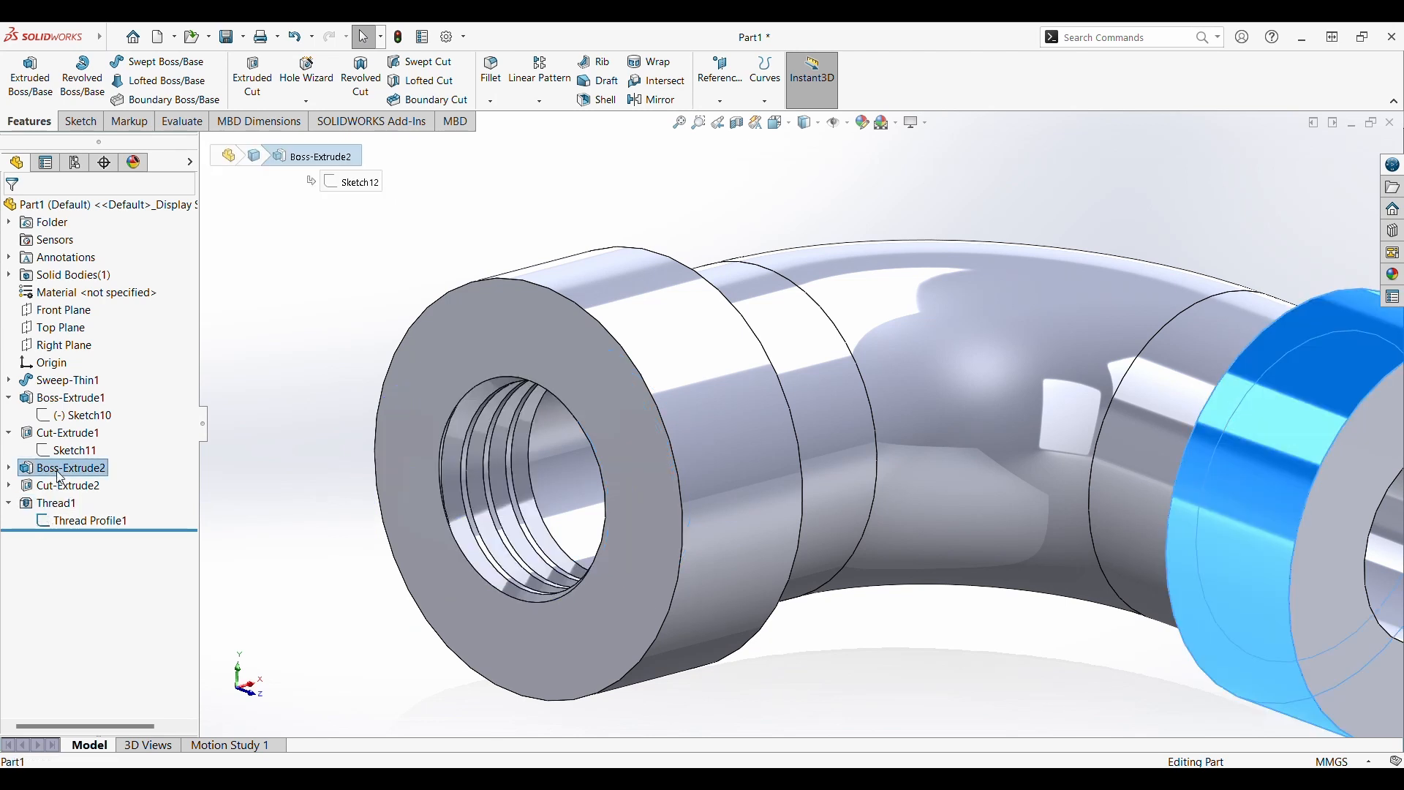
{"action": "left_click", "coordinate": [77, 439]}
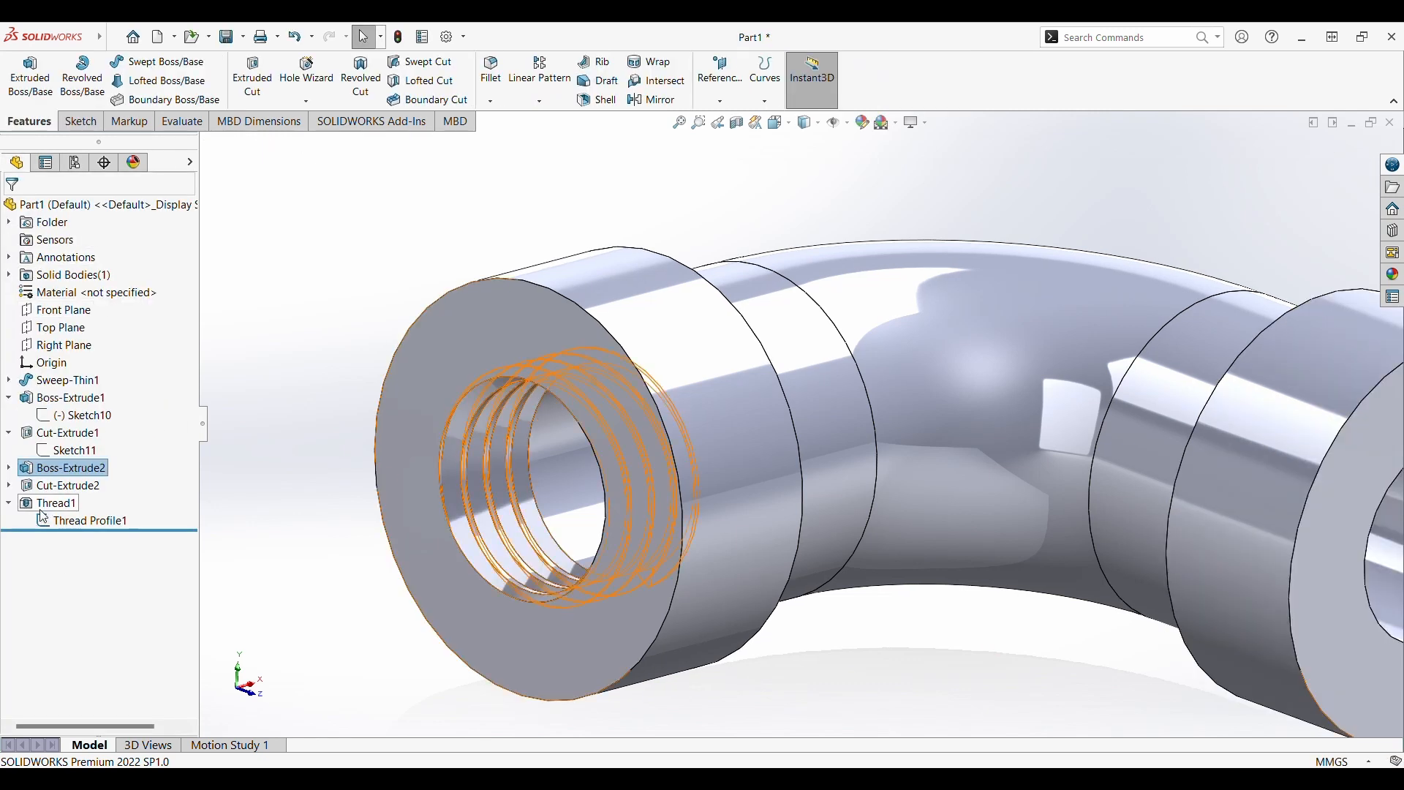
{"action": "left_click", "coordinate": [38, 504]}
{"action": "left_click", "coordinate": [59, 466]}
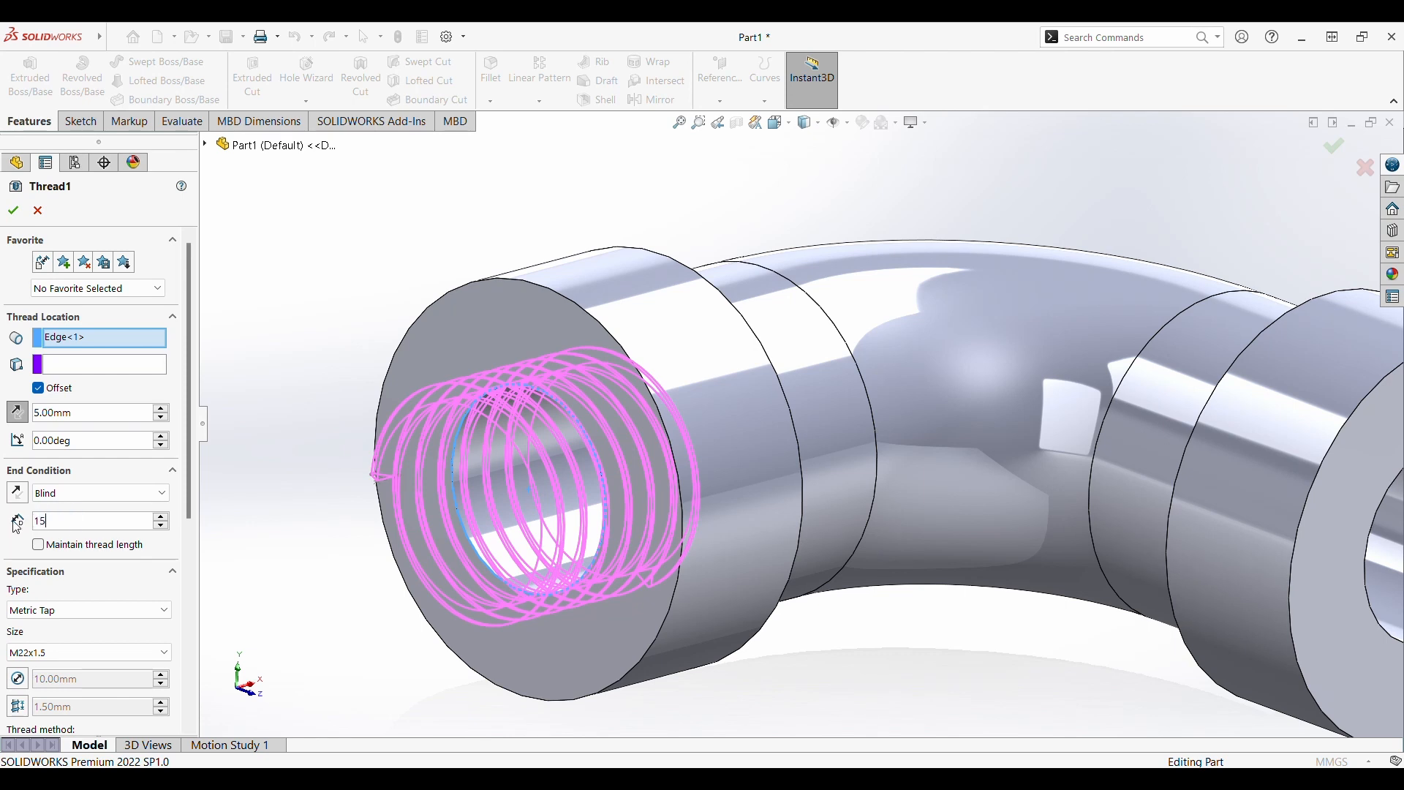
{"action": "key", "text": "Return"}
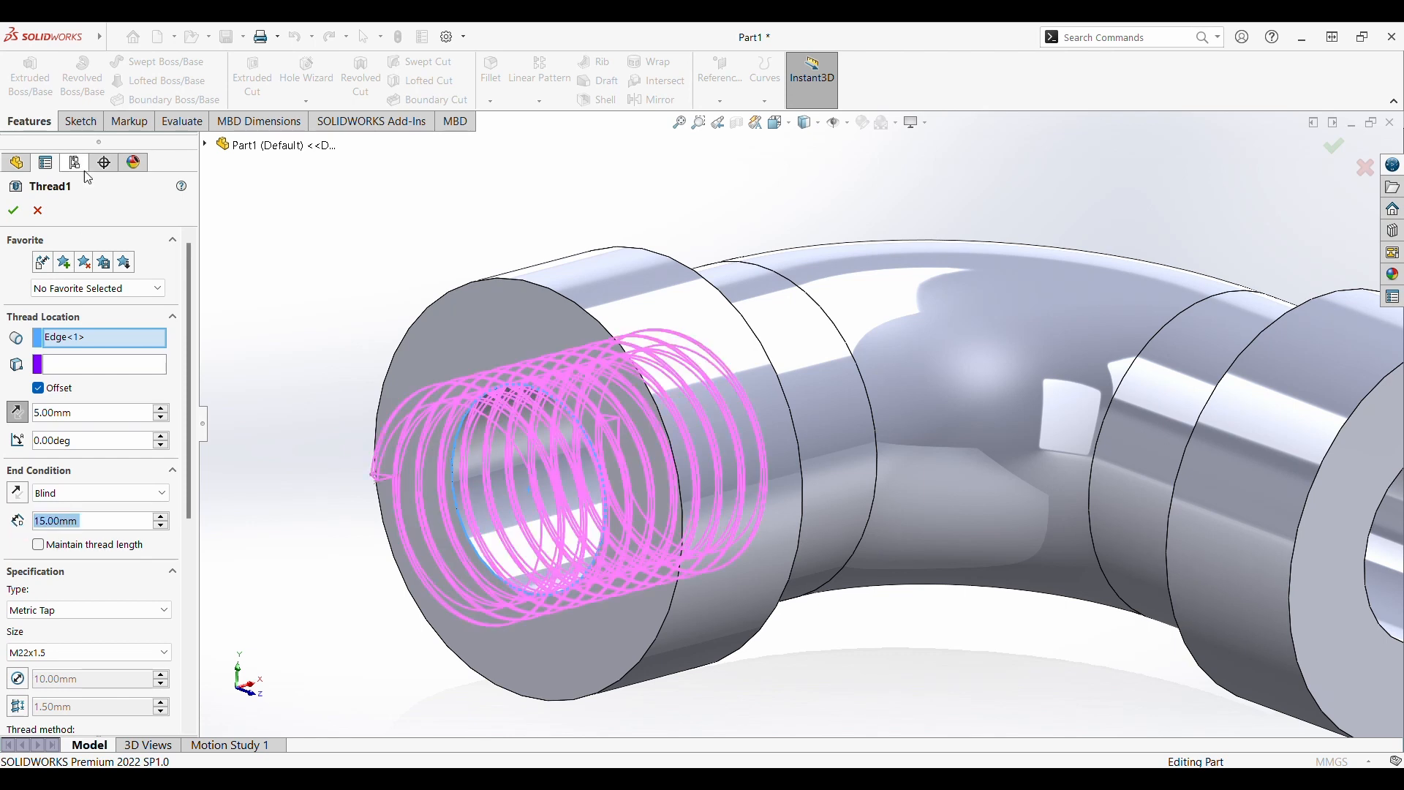
{"action": "left_click", "coordinate": [12, 211]}
Start a cut Thread on the second collar's outer bore edge, as a Metric Tap M22x1.5 with a 15 mm blind length.
{"action": "middle_click_drag", "start_coordinate": [279, 409], "coordinate": [1097, 482]}
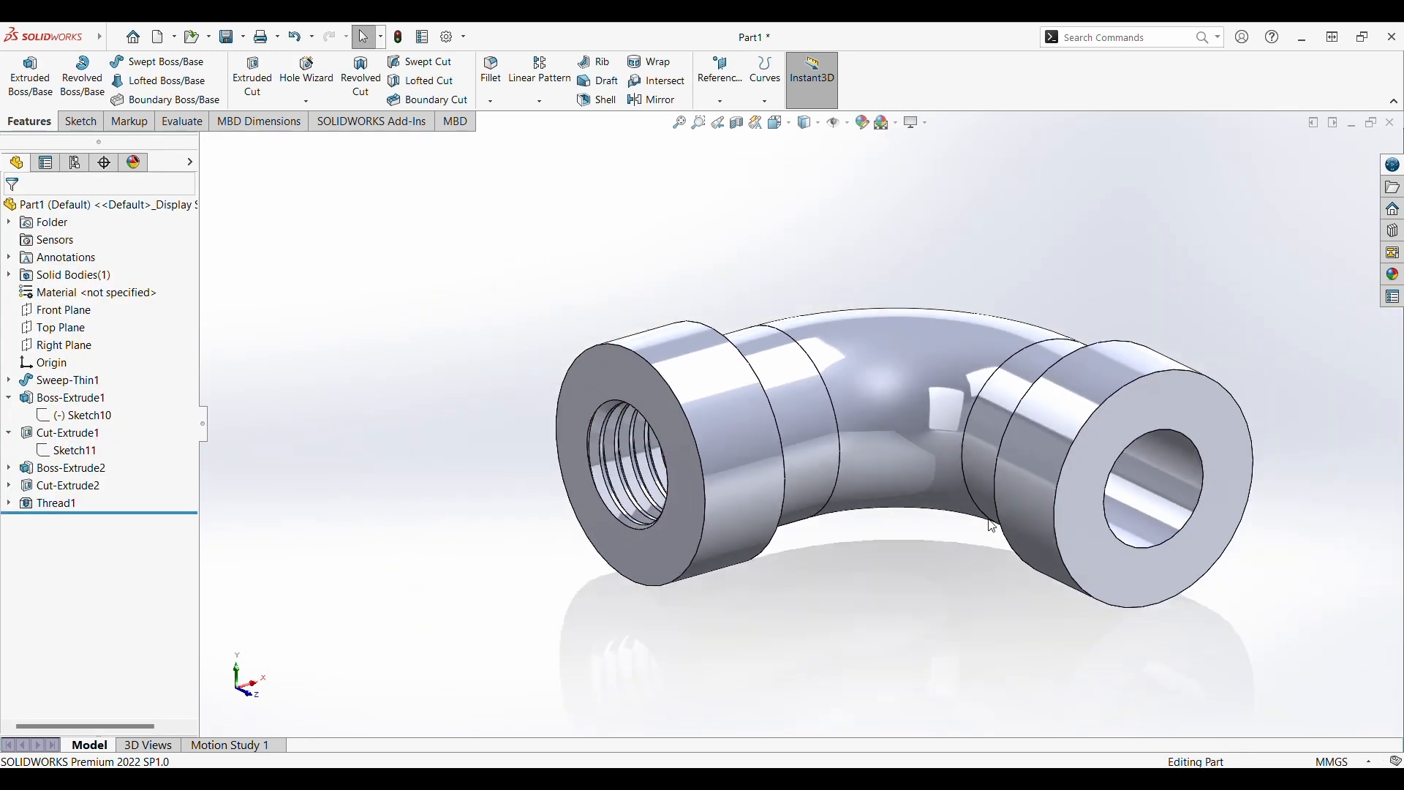
{"action": "left_click", "coordinate": [1134, 481]}
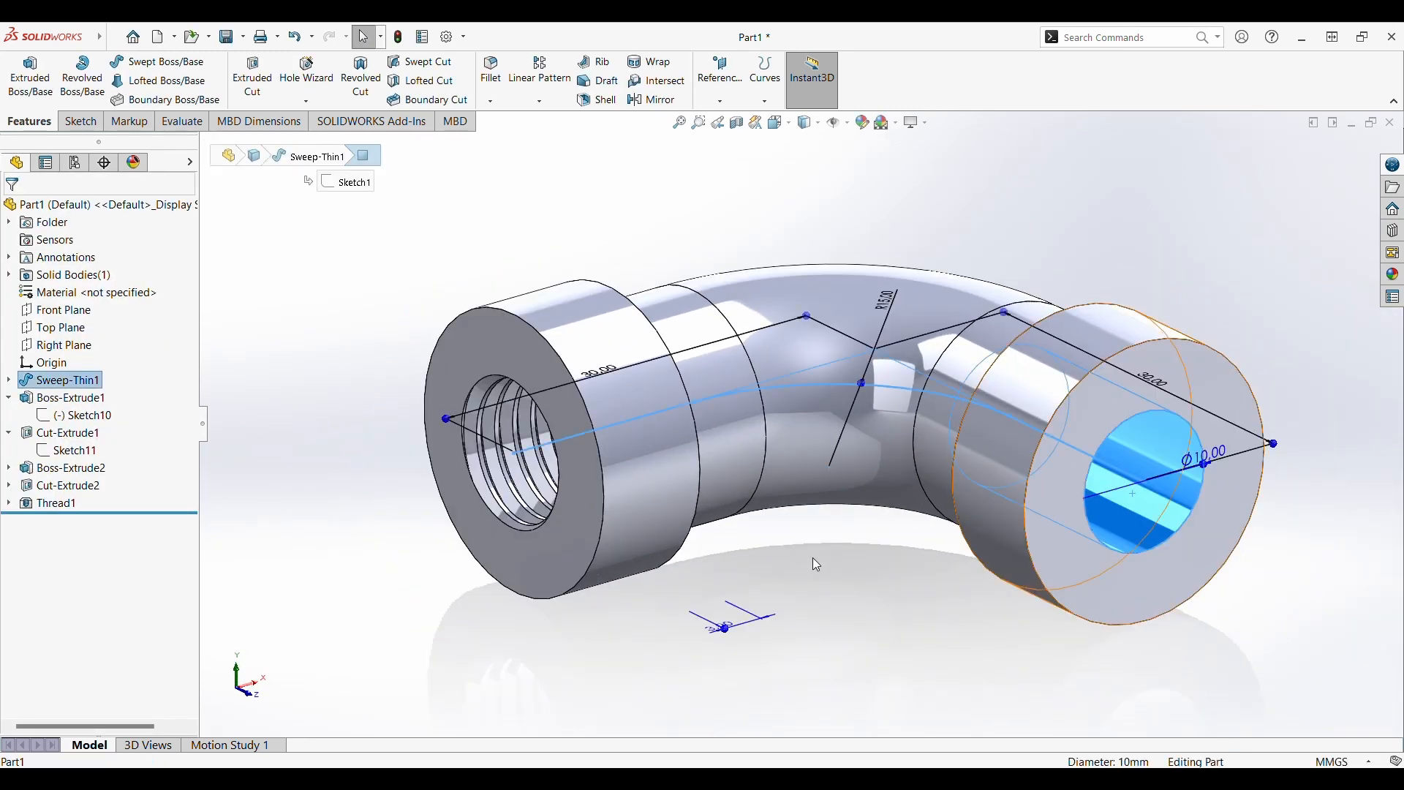
{"action": "left_click", "coordinate": [689, 245]}
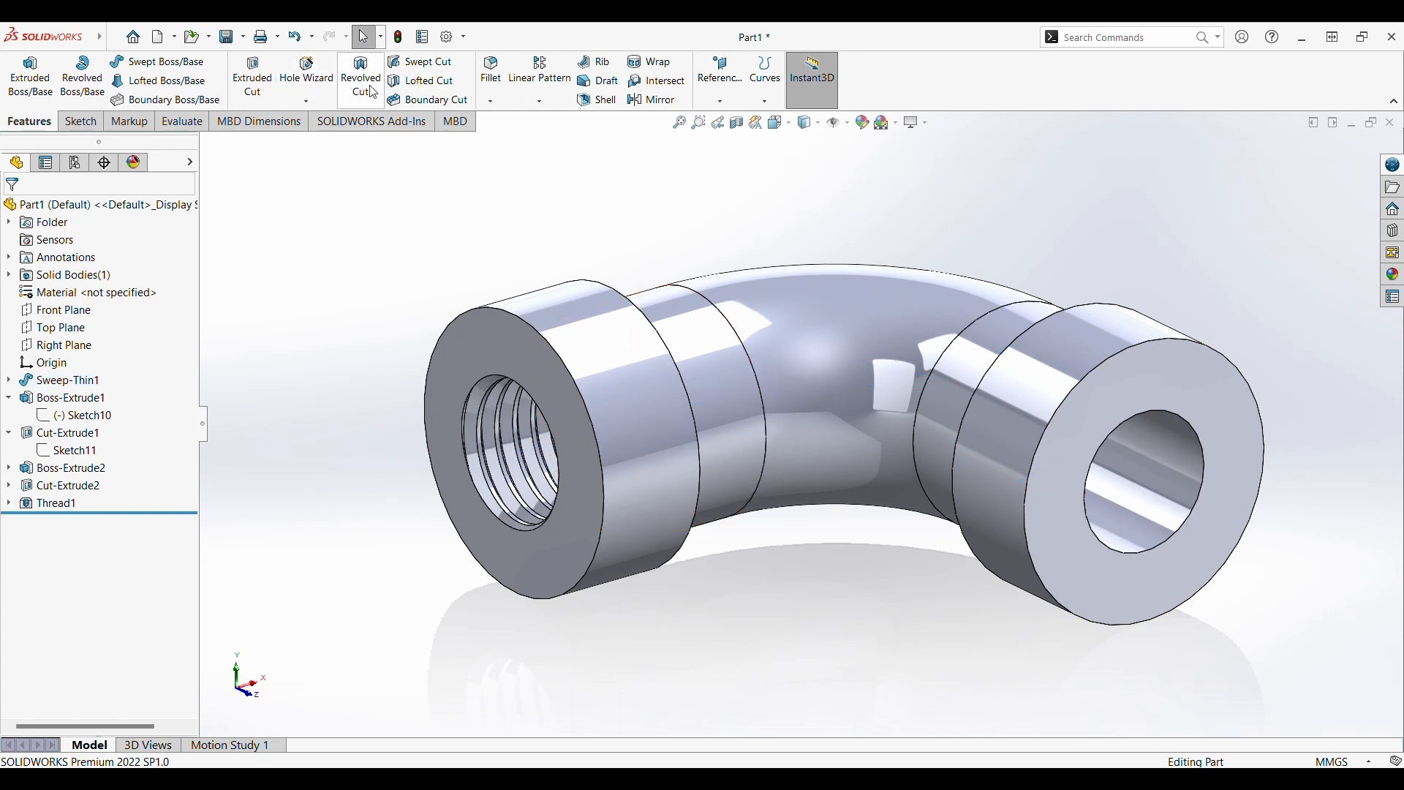
{"action": "key", "text": "Return"}
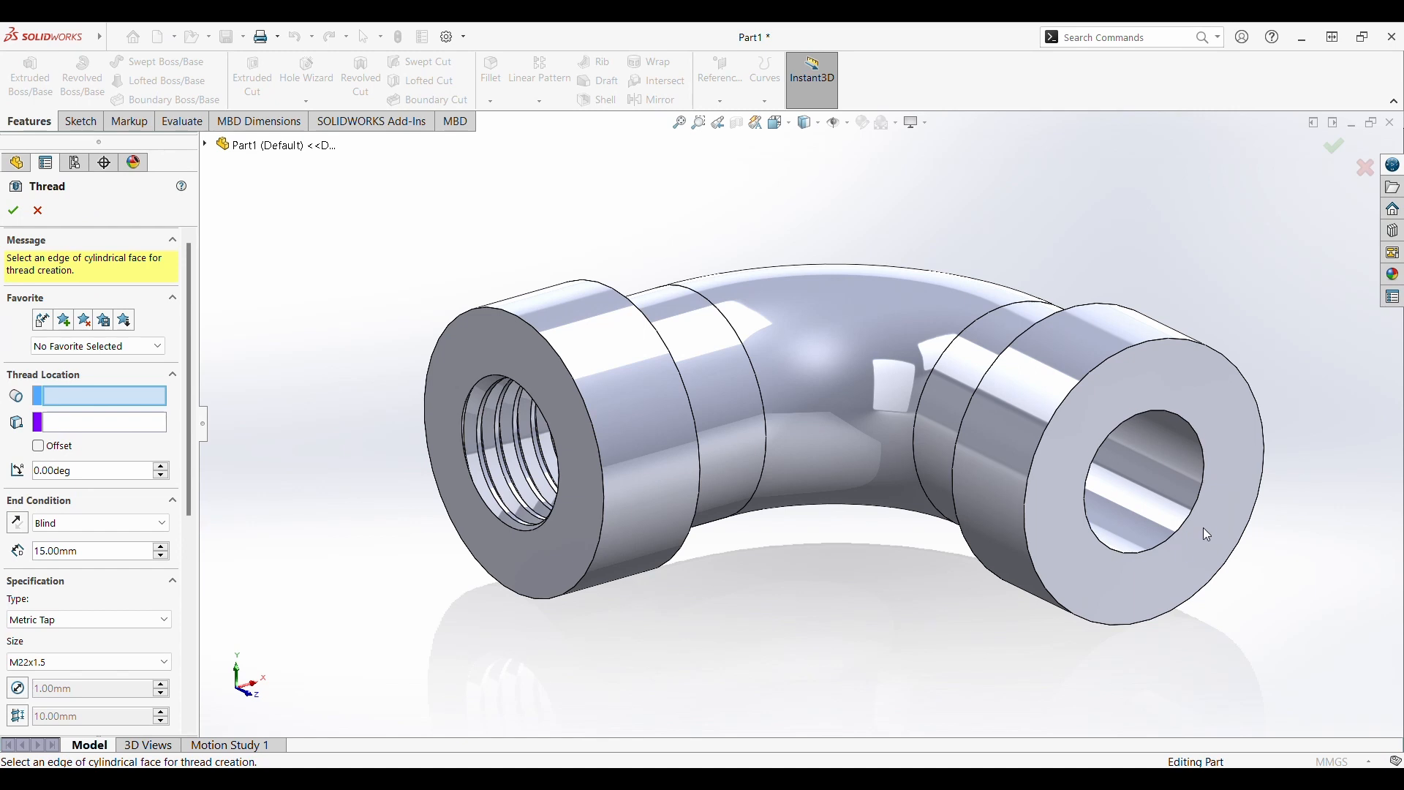
{"action": "scroll", "coordinate": [1204, 529], "scroll_direction": "down", "scroll_amount": 3}
{"action": "left_click", "coordinate": [1150, 504]}
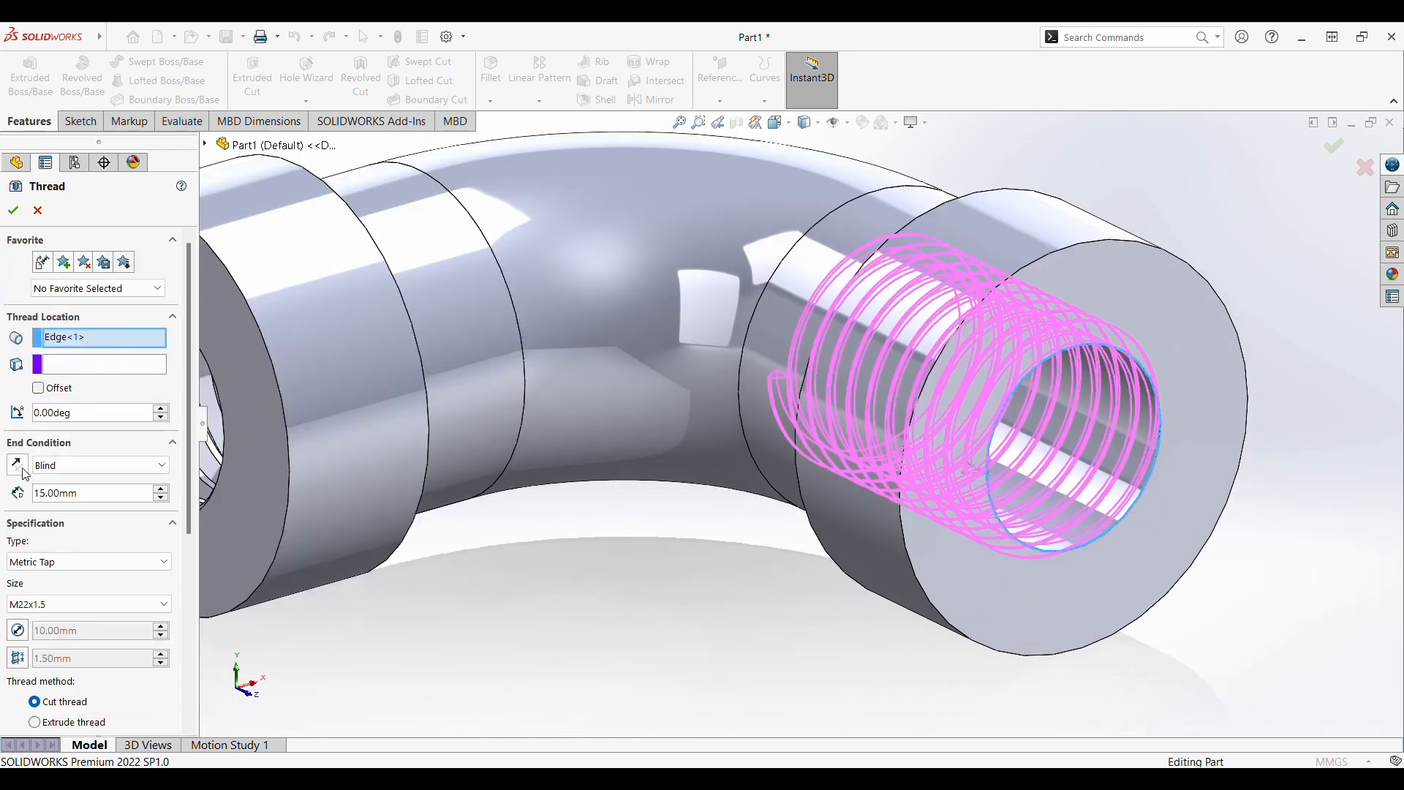
Offset the second thread's start by 5 mm, reverse the offset outward from the collar face, and create the thread.
{"action": "left_click", "coordinate": [39, 389]}
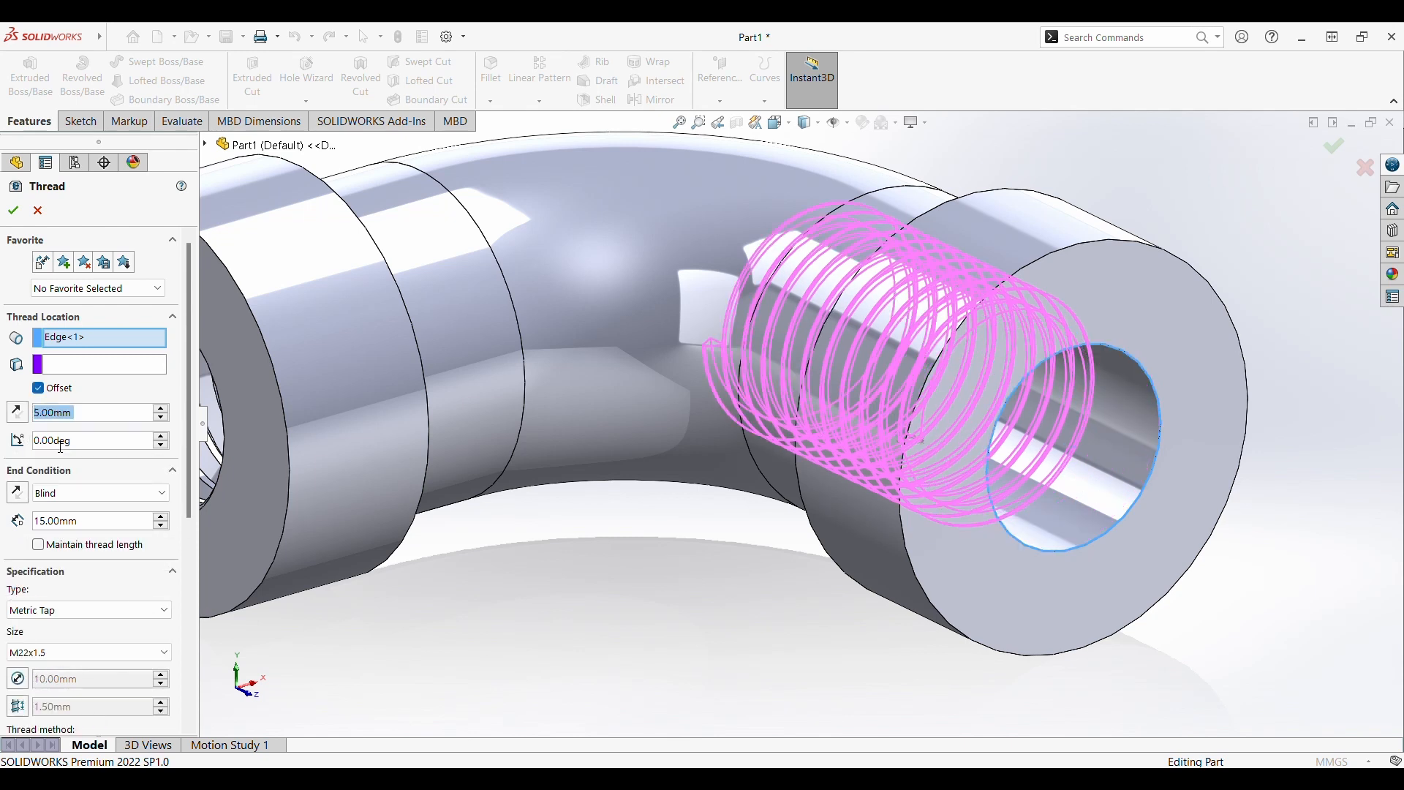
{"action": "left_click", "coordinate": [17, 411]}
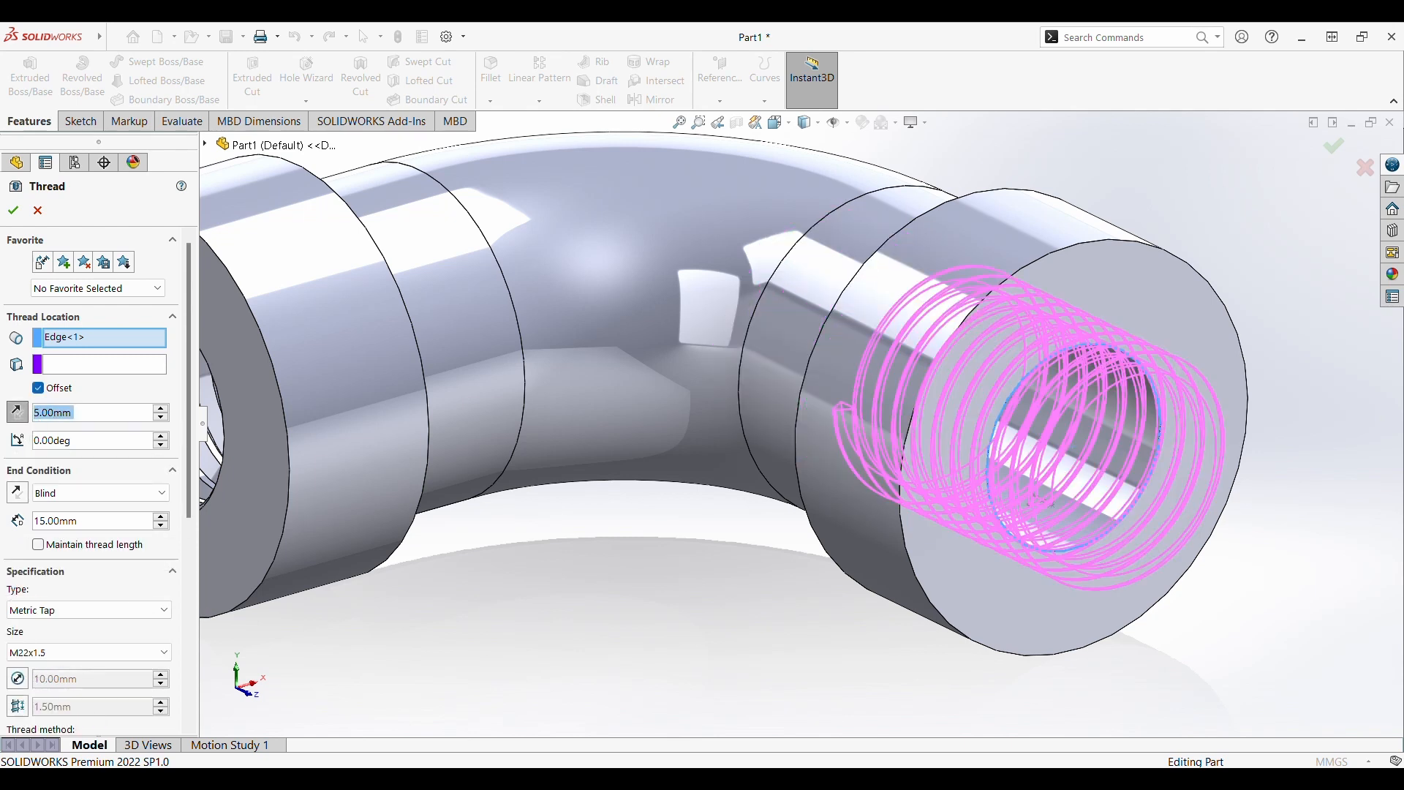
{"action": "left_click", "coordinate": [14, 210]}
Start a symmetric Fillet on the first collar's front outer edge with a radius of 1 mm.
{"action": "scroll", "coordinate": [846, 434], "scroll_direction": "down", "scroll_amount": 2}
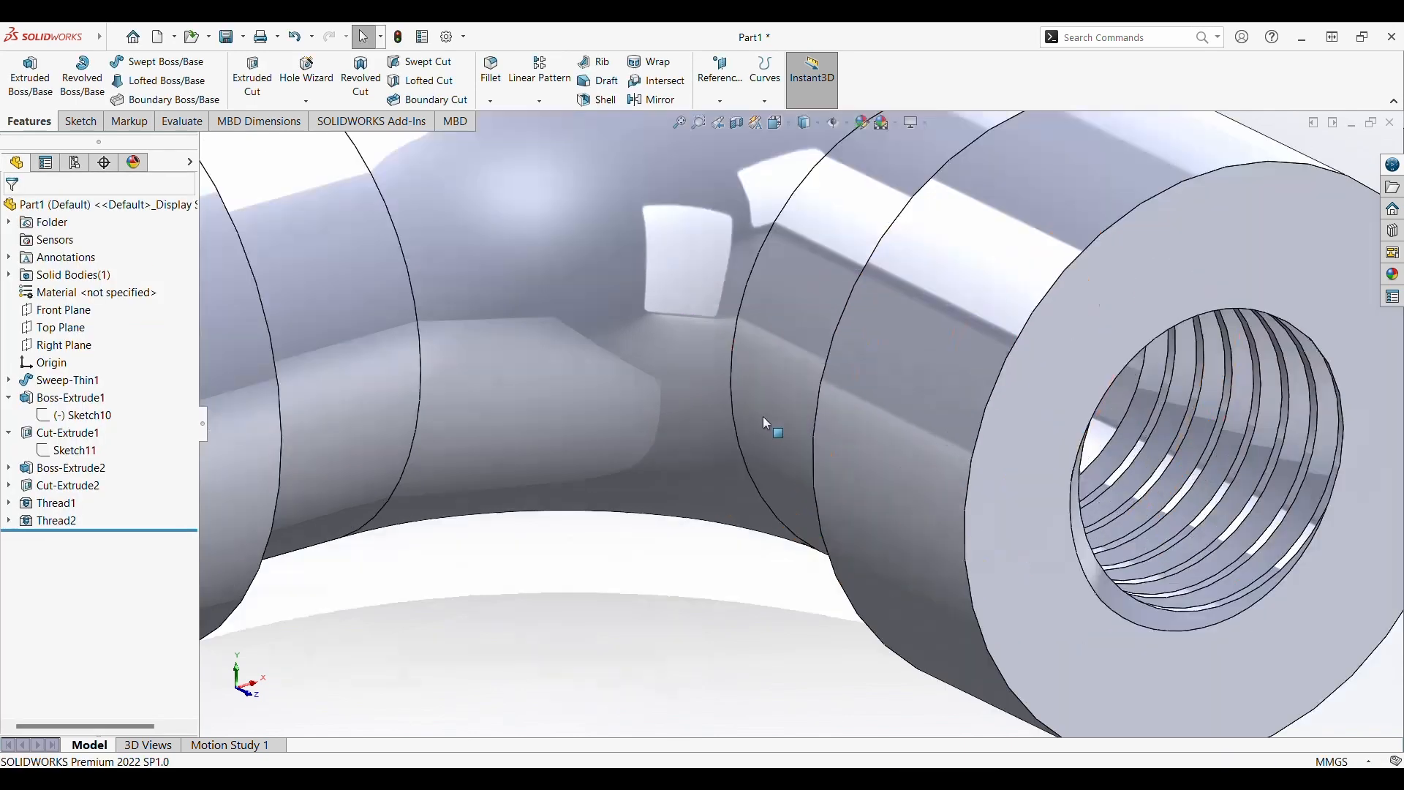
{"action": "scroll", "coordinate": [762, 416], "scroll_direction": "up", "scroll_amount": 2}
{"action": "scroll", "coordinate": [756, 436], "scroll_direction": "up", "scroll_amount": 3}
{"action": "middle_click_drag", "start_coordinate": [761, 460], "coordinate": [702, 570]}
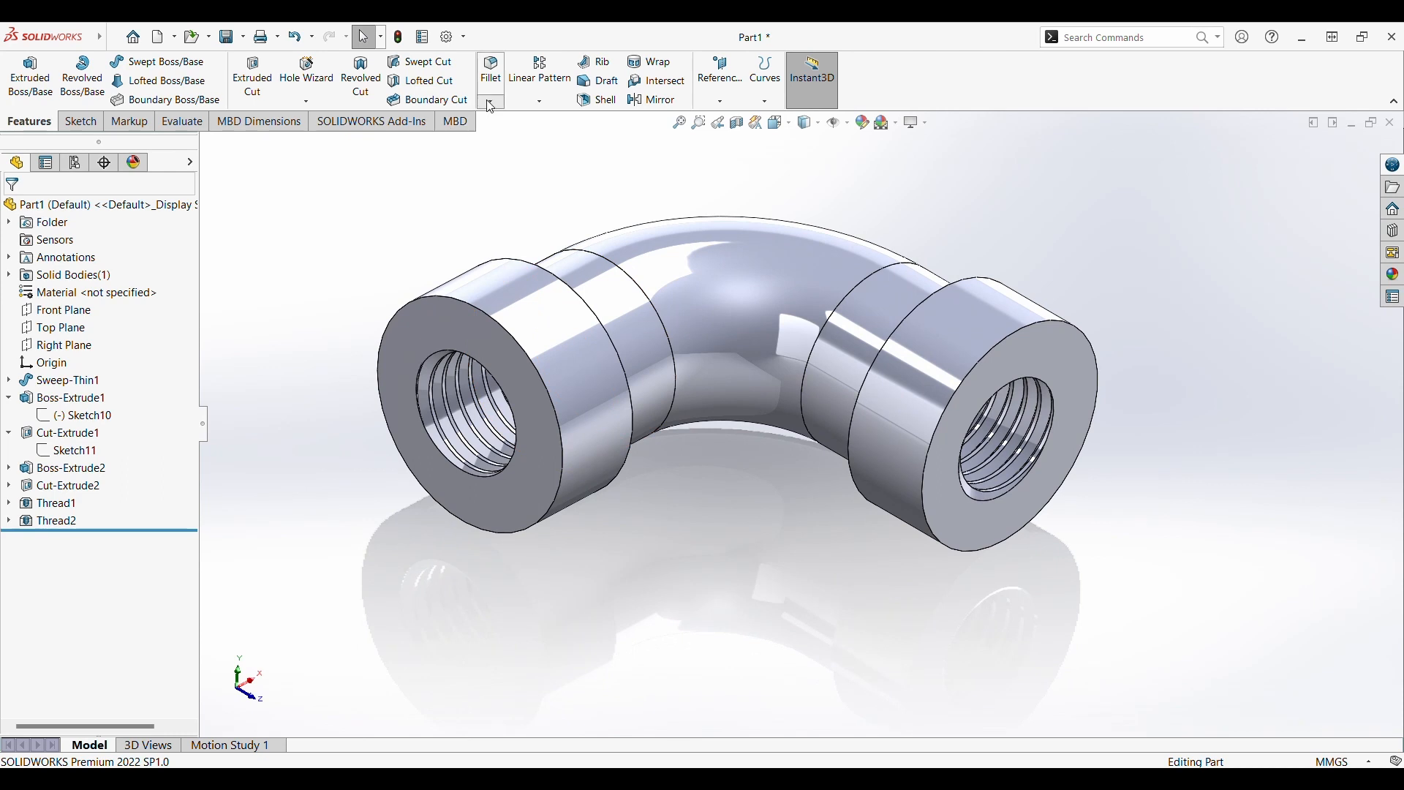
{"action": "left_click", "coordinate": [492, 70]}
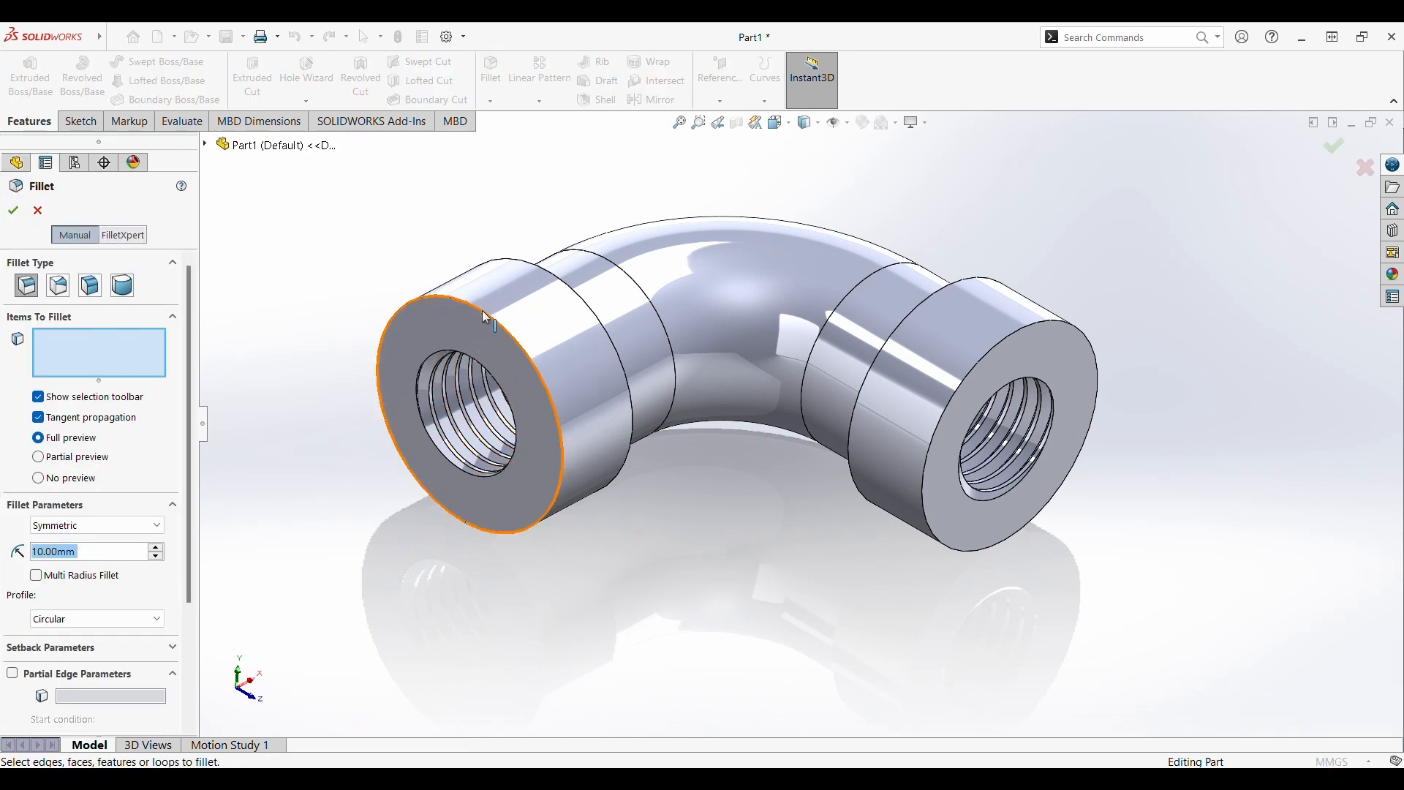
{"action": "left_click", "coordinate": [482, 310]}
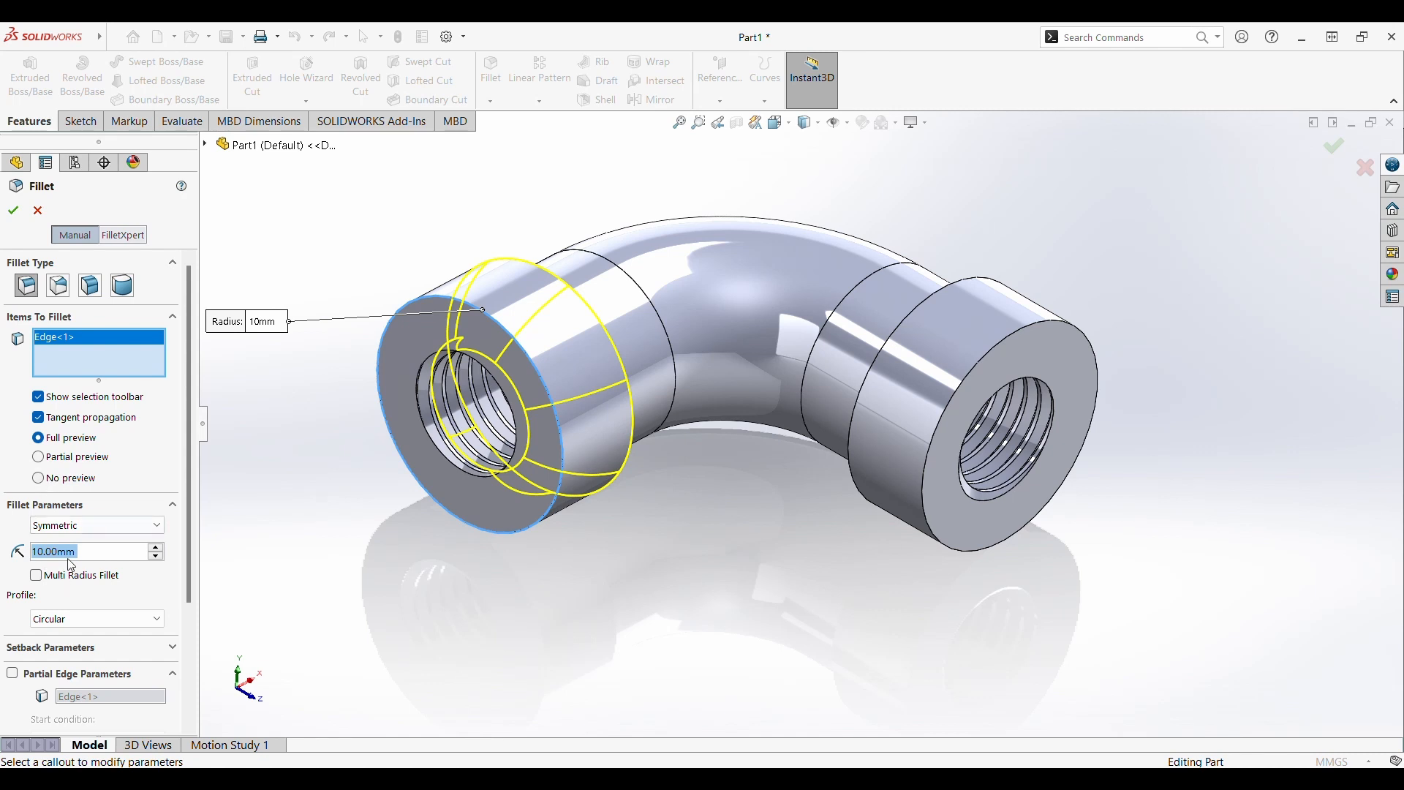
{"action": "type", "text": "1"}
{"action": "key", "text": "Return"}
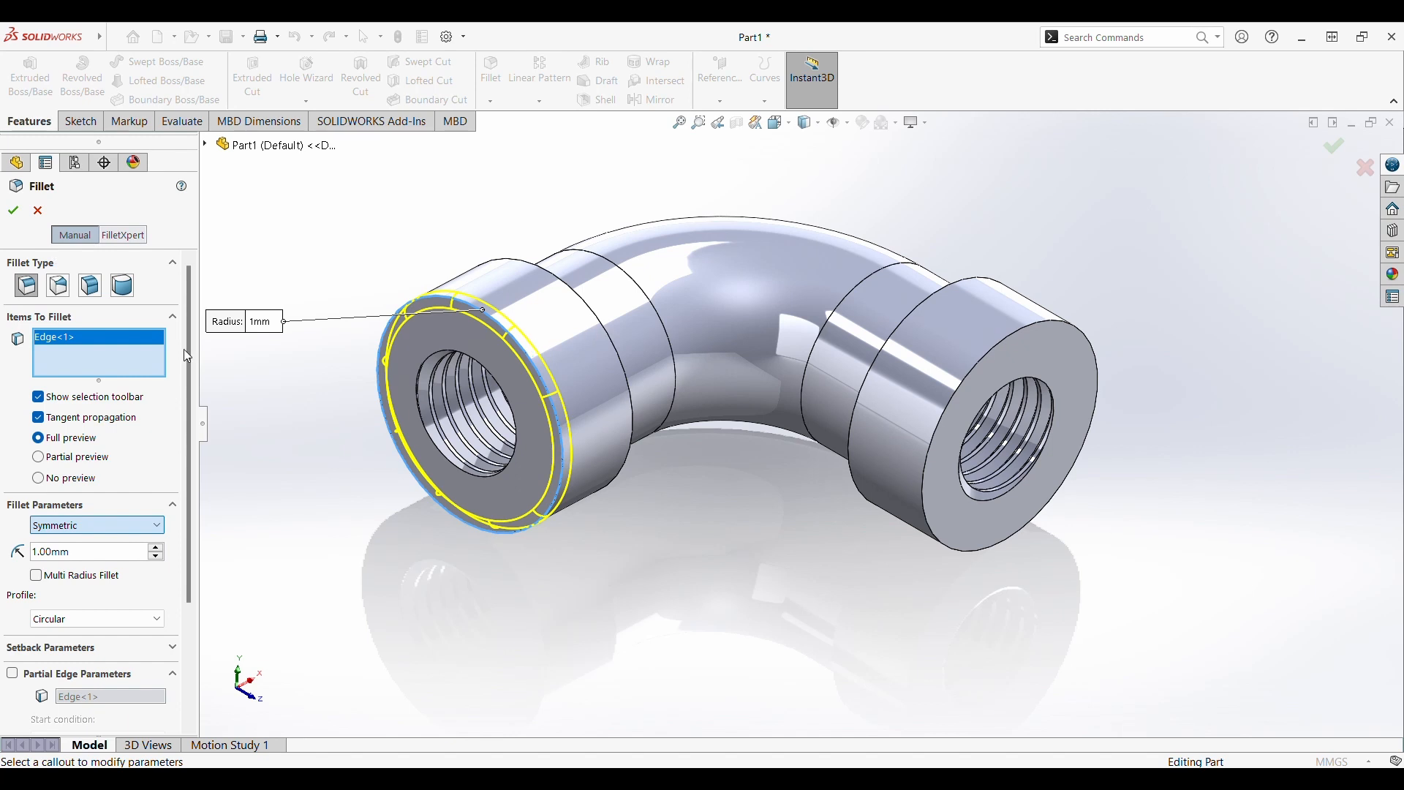
Add the first collar's rear outer edge and both outer edges of the second collar, and create the fillet.
{"action": "middle_click_drag", "start_coordinate": [530, 360], "coordinate": [569, 342]}
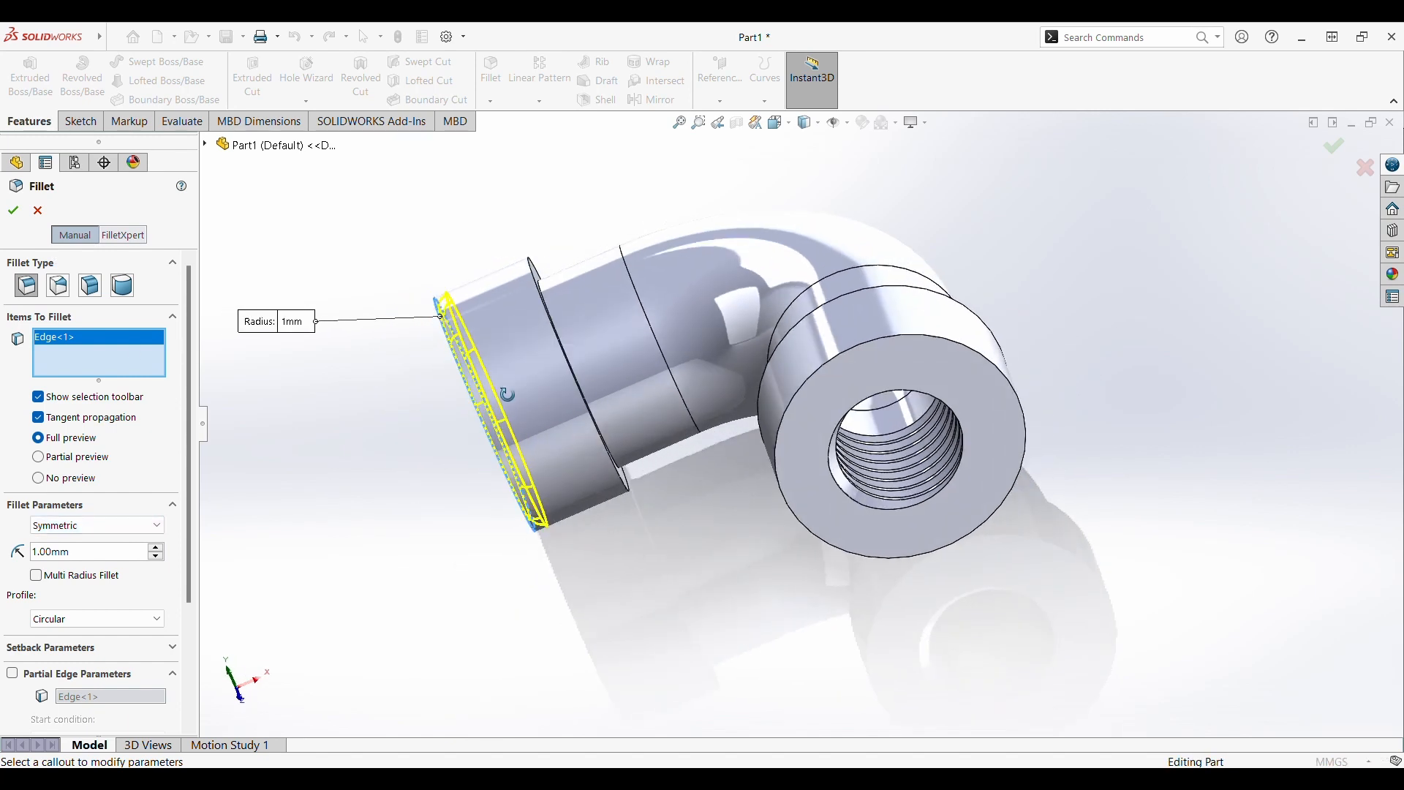
{"action": "left_click", "coordinate": [547, 303]}
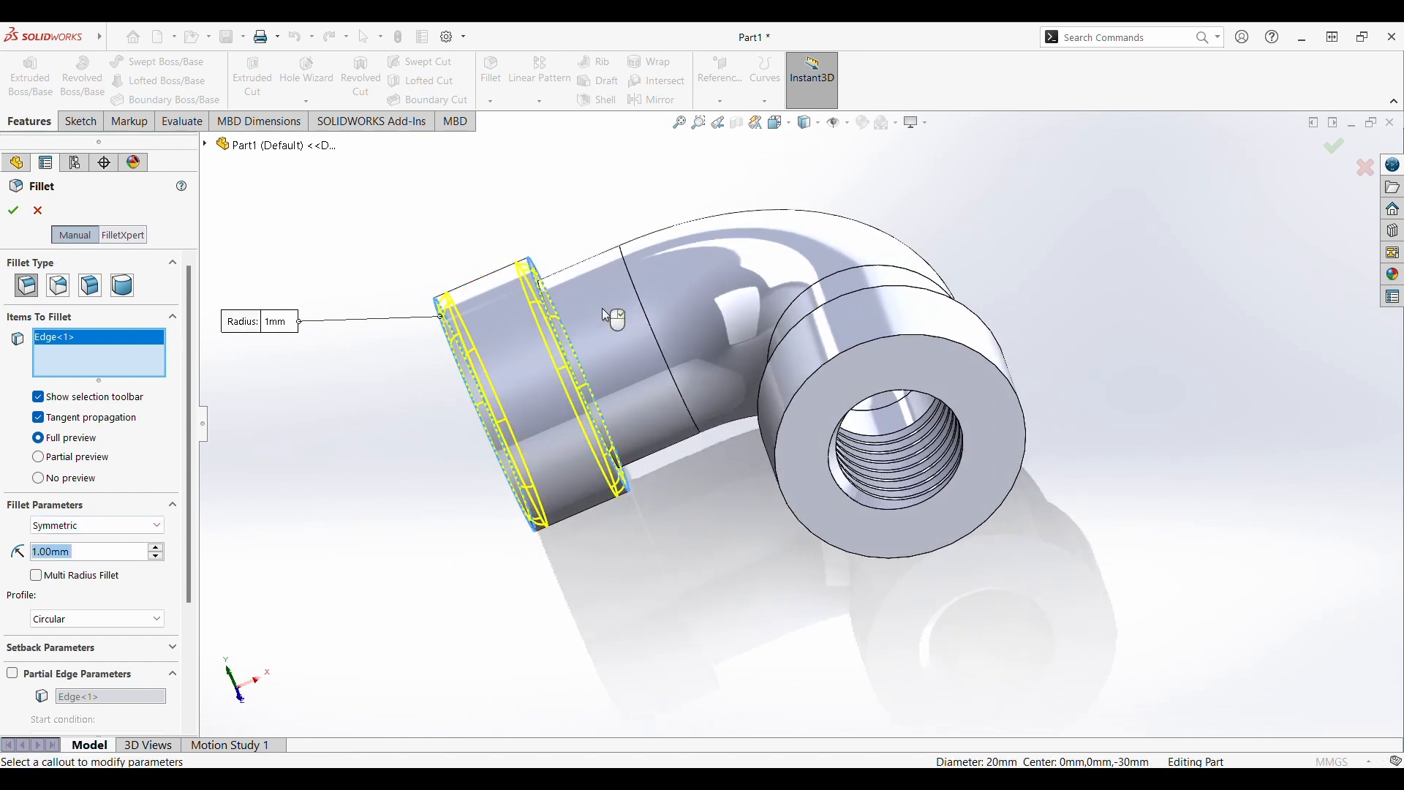
{"action": "left_click", "coordinate": [825, 369]}
{"action": "middle_click_drag", "start_coordinate": [824, 366], "coordinate": [973, 394]}
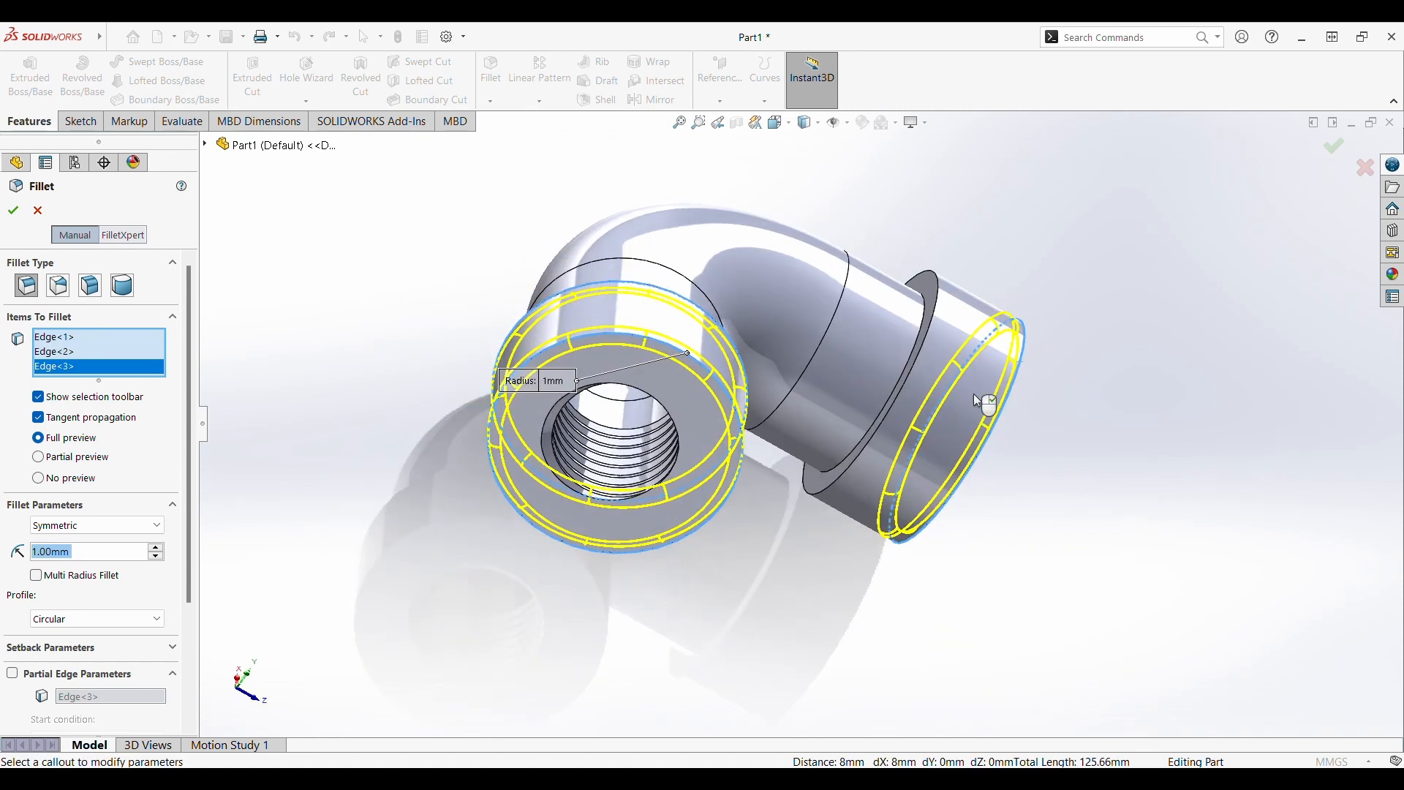
{"action": "left_click", "coordinate": [882, 299]}
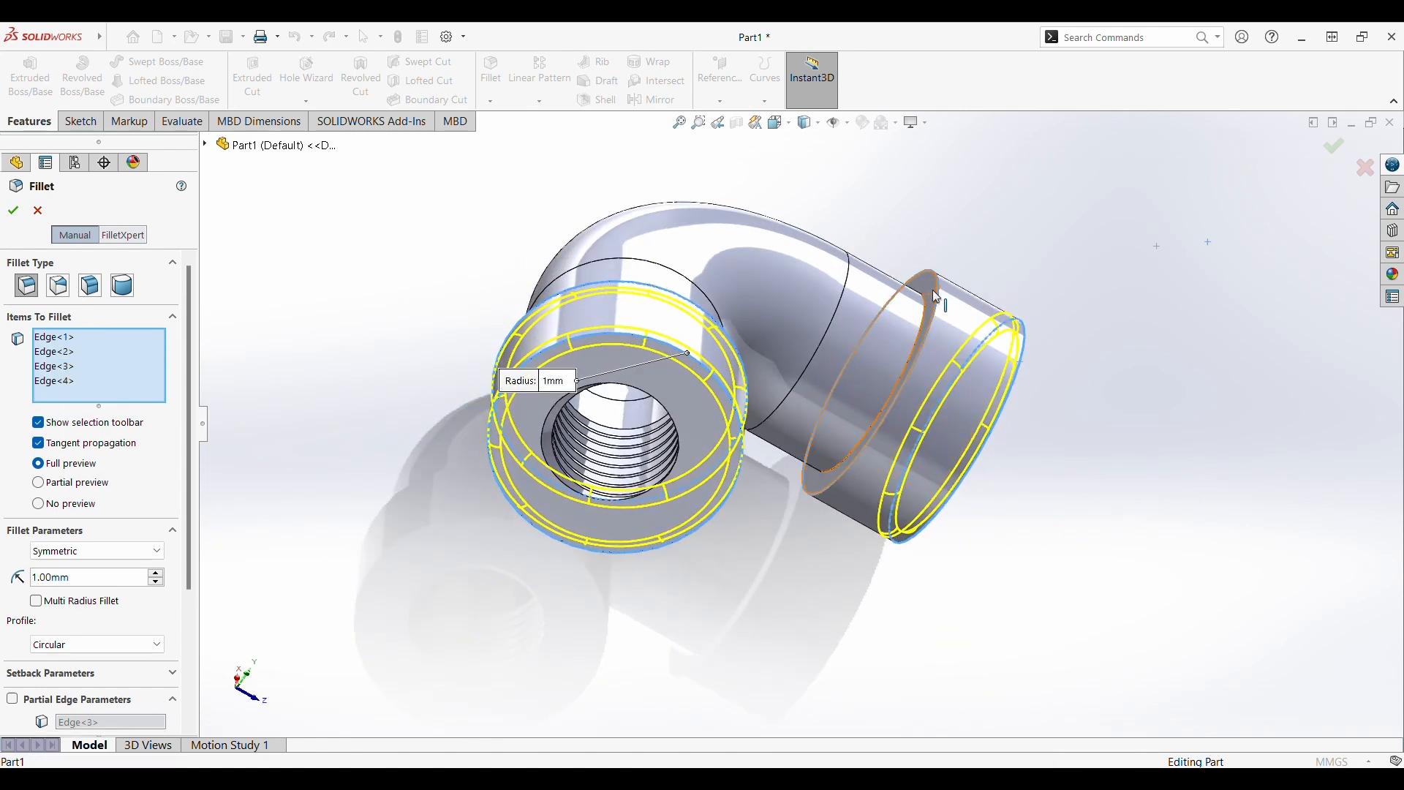
{"action": "left_click", "coordinate": [14, 211]}
Apply the polished gold metal appearance to the collar fillet feature.
{"action": "middle_click_drag", "start_coordinate": [825, 627], "coordinate": [766, 477]}
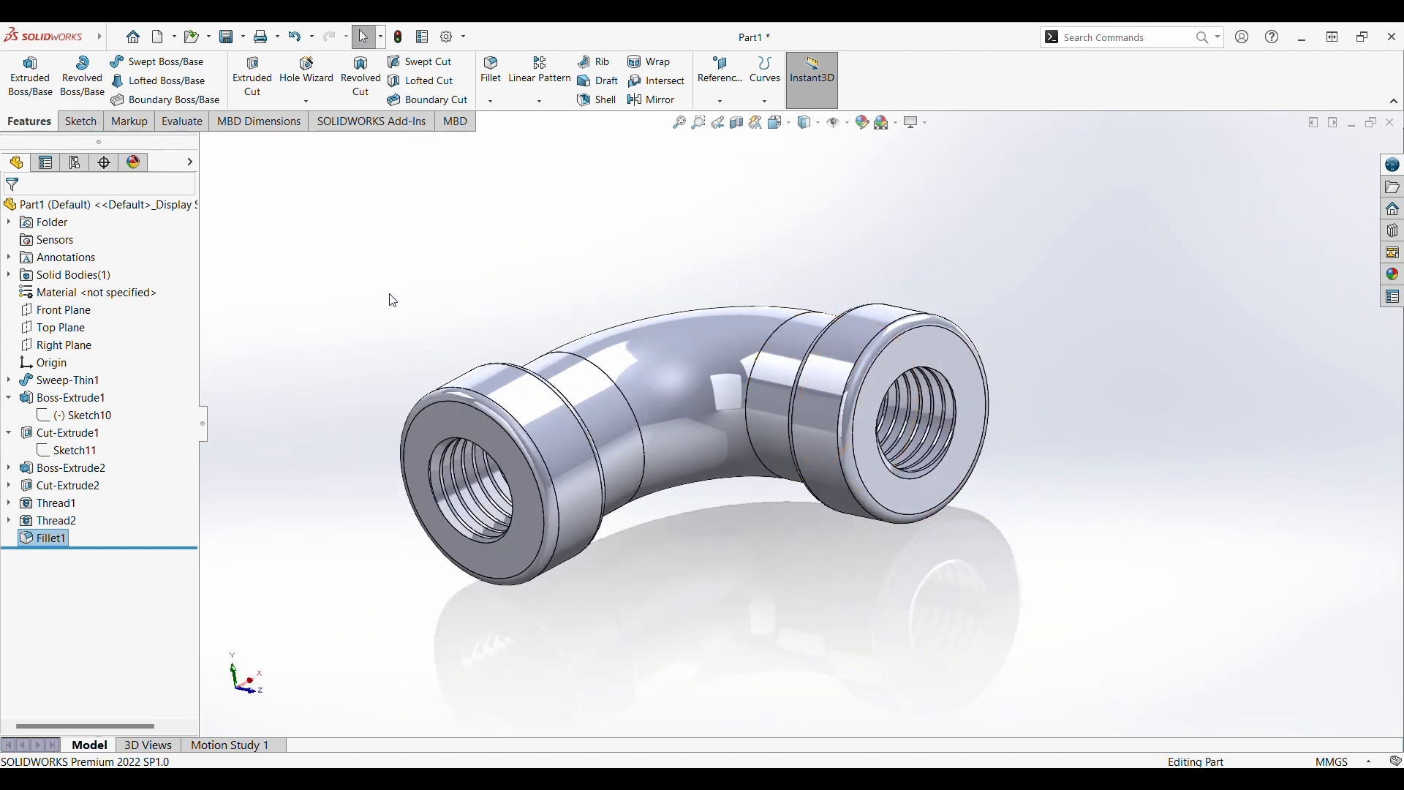
{"action": "left_click", "coordinate": [863, 122]}
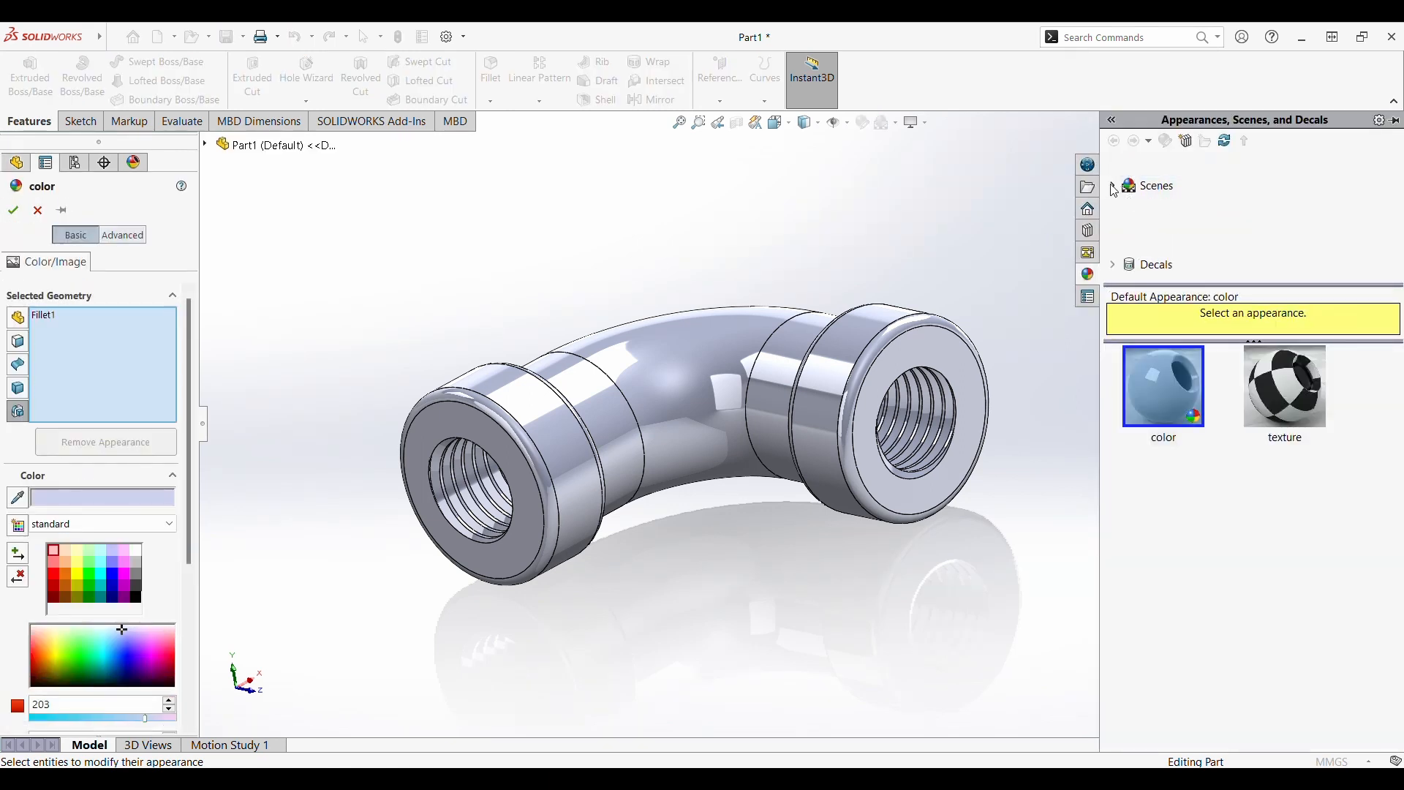
{"action": "left_click", "coordinate": [1114, 167]}
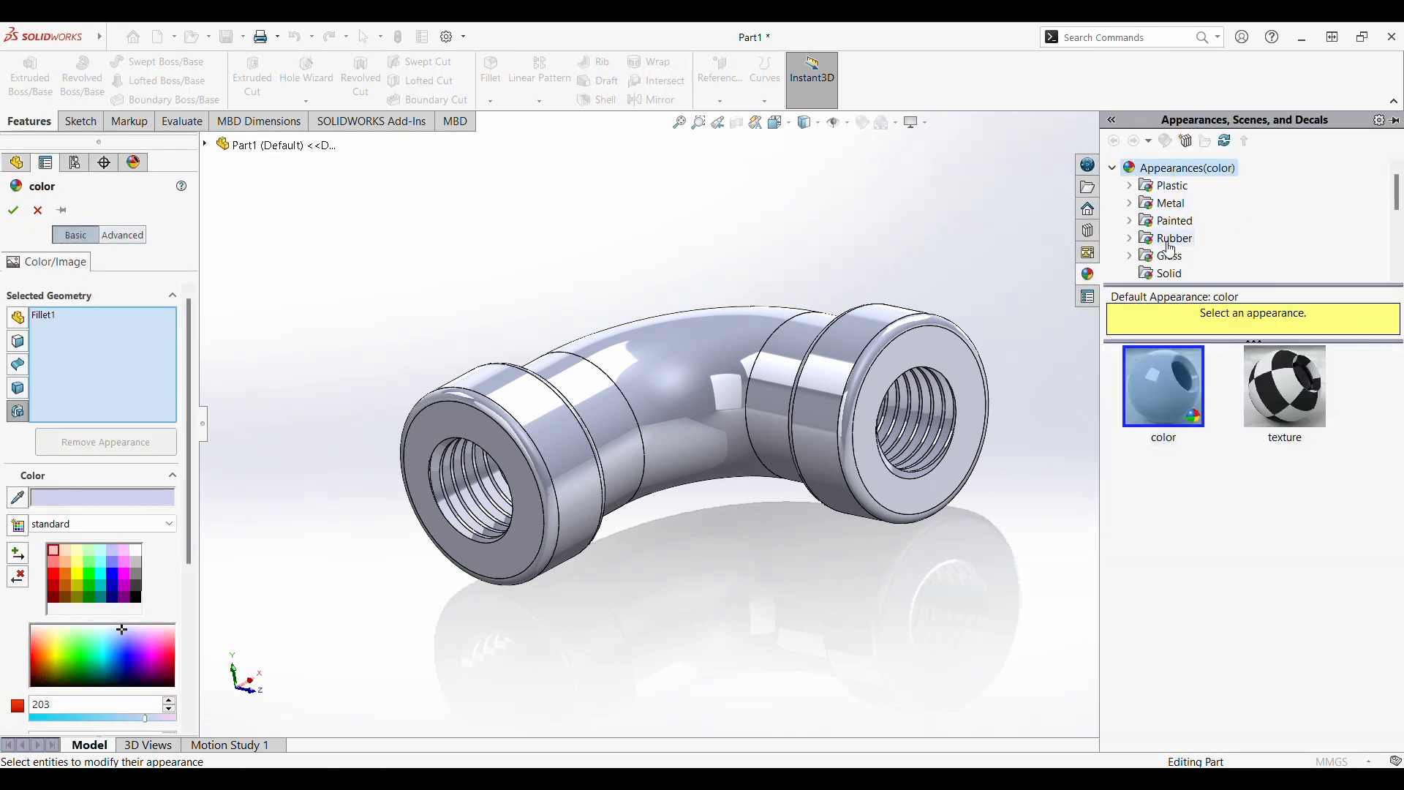
{"action": "left_click", "coordinate": [1131, 203]}
{"action": "scroll", "coordinate": [1223, 234], "scroll_direction": "down", "scroll_amount": 2}
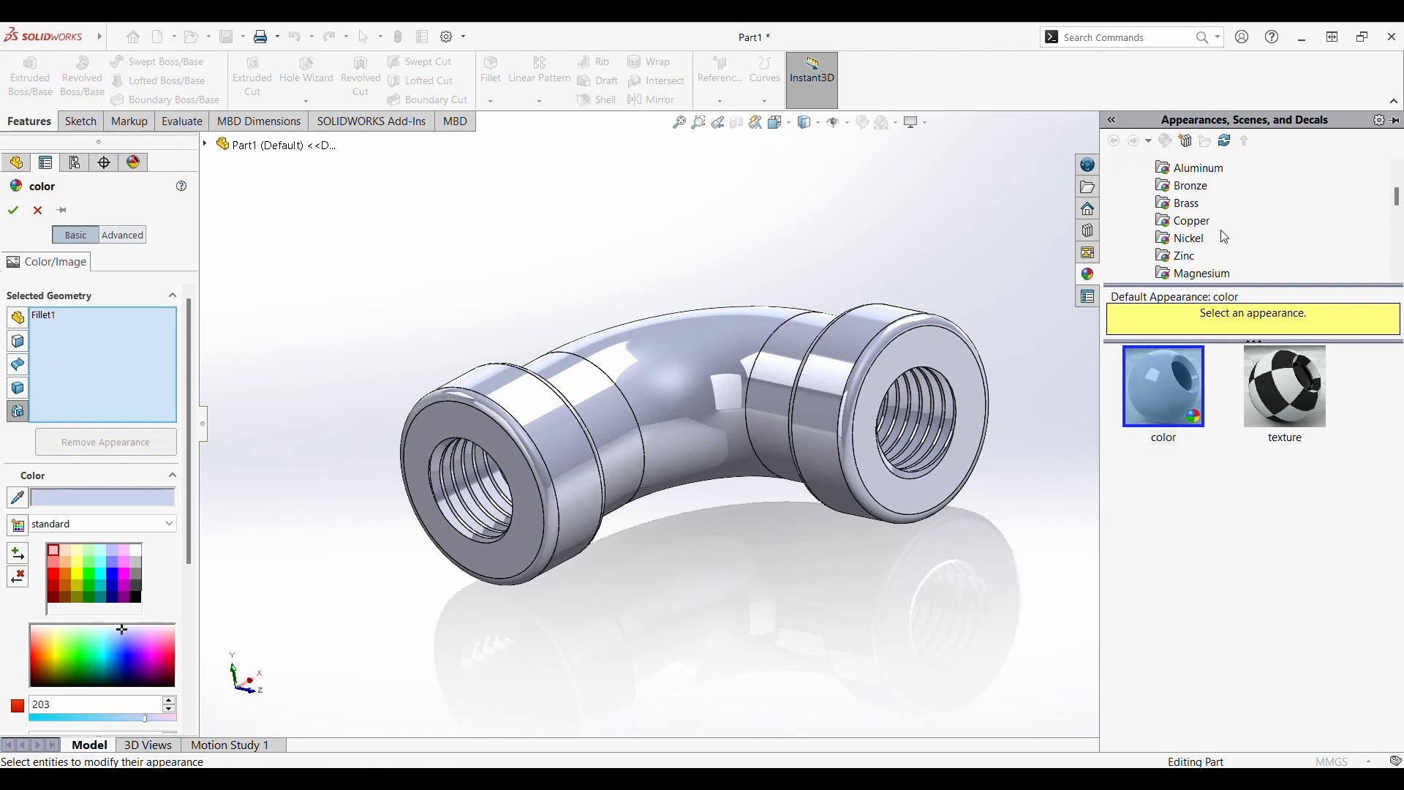
{"action": "scroll", "coordinate": [1226, 237], "scroll_direction": "down", "scroll_amount": 1}
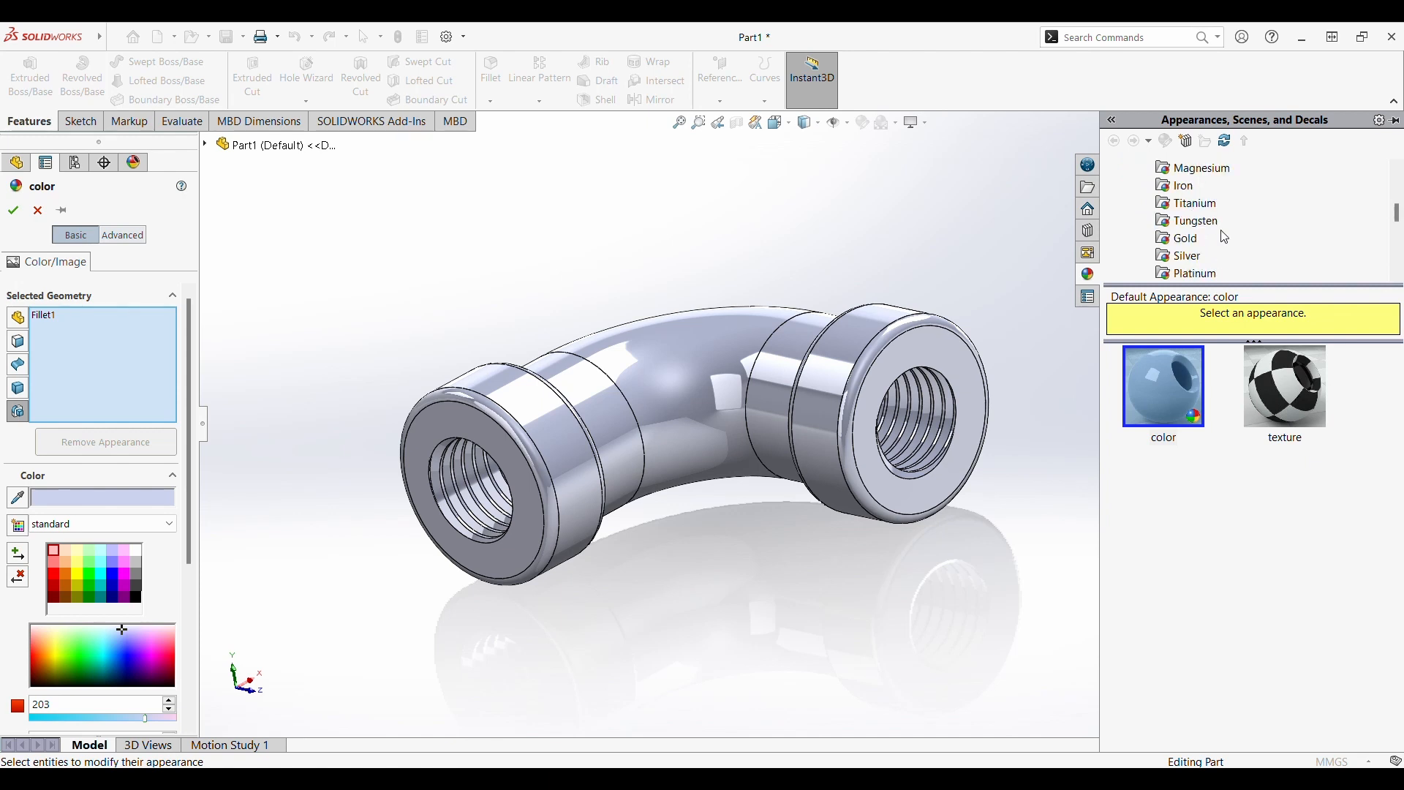
{"action": "scroll", "coordinate": [1227, 237], "scroll_direction": "down", "scroll_amount": 1}
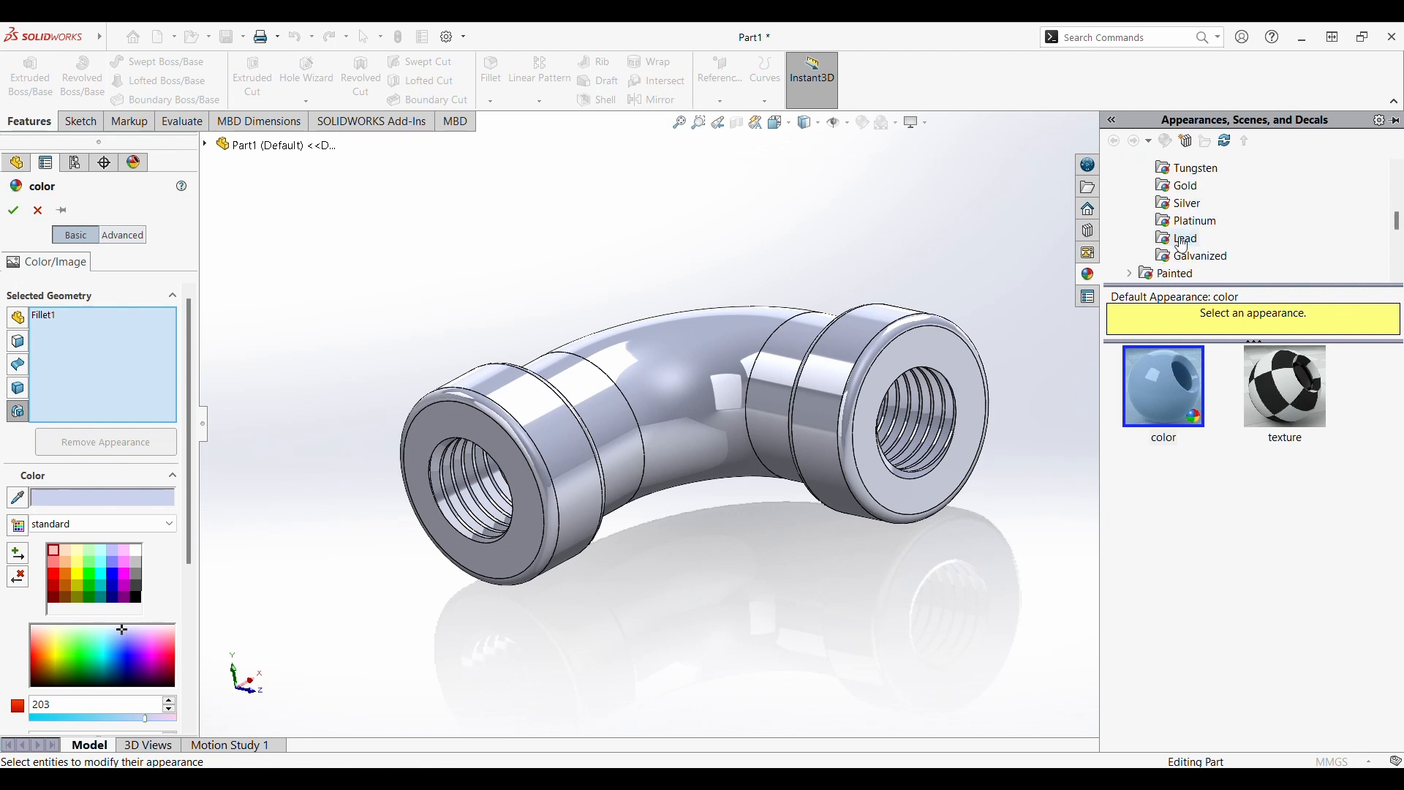
{"action": "left_click", "coordinate": [1170, 170]}
{"action": "left_click", "coordinate": [1169, 188]}
{"action": "left_click", "coordinate": [1166, 383]}
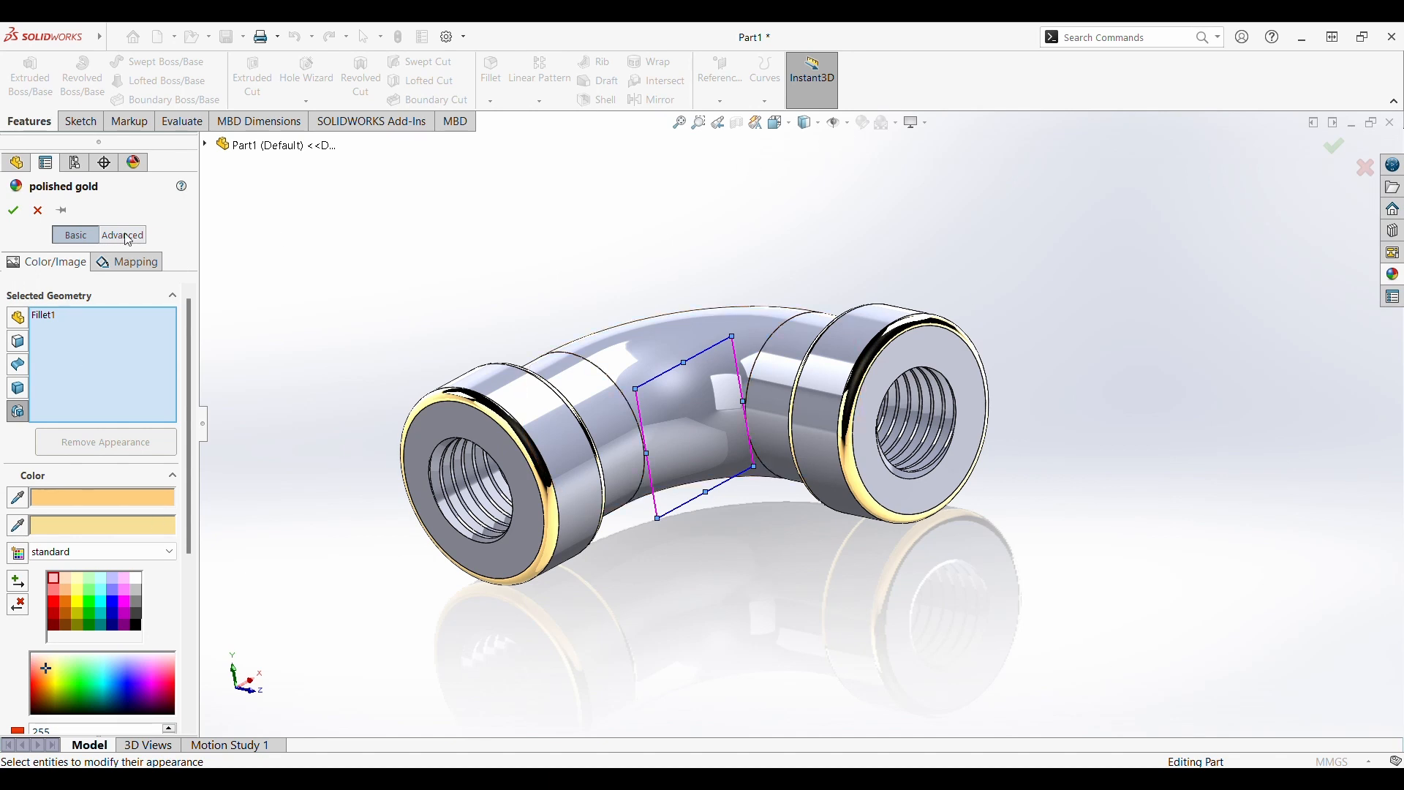
{"action": "left_click", "coordinate": [11, 215]}
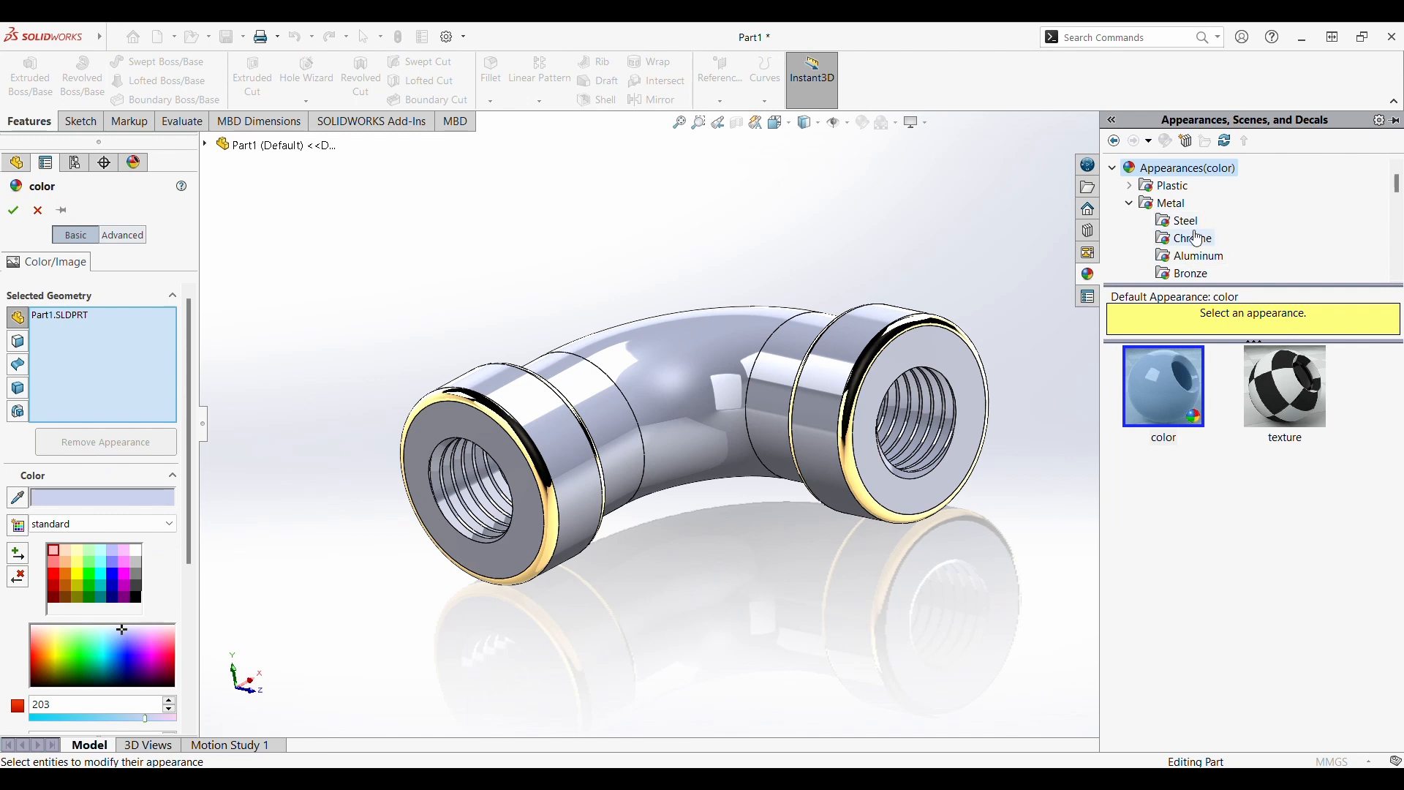
Apply the polished gold metal appearance to the whole elbow part.
{"action": "scroll", "coordinate": [1200, 248], "scroll_direction": "down", "scroll_amount": 1}
{"action": "scroll", "coordinate": [1185, 263], "scroll_direction": "down", "scroll_amount": 4}
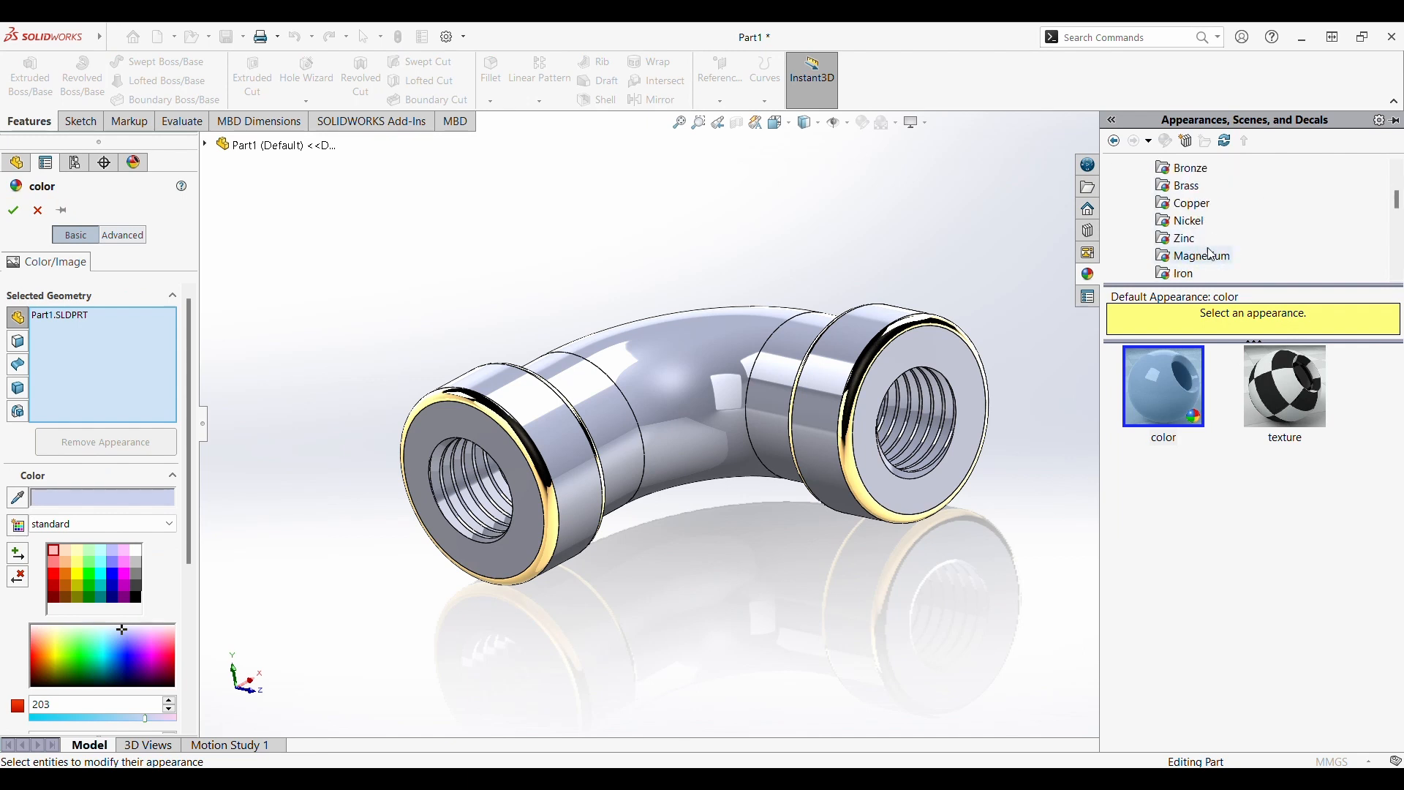
{"action": "scroll", "coordinate": [1214, 249], "scroll_direction": "up", "scroll_amount": 1}
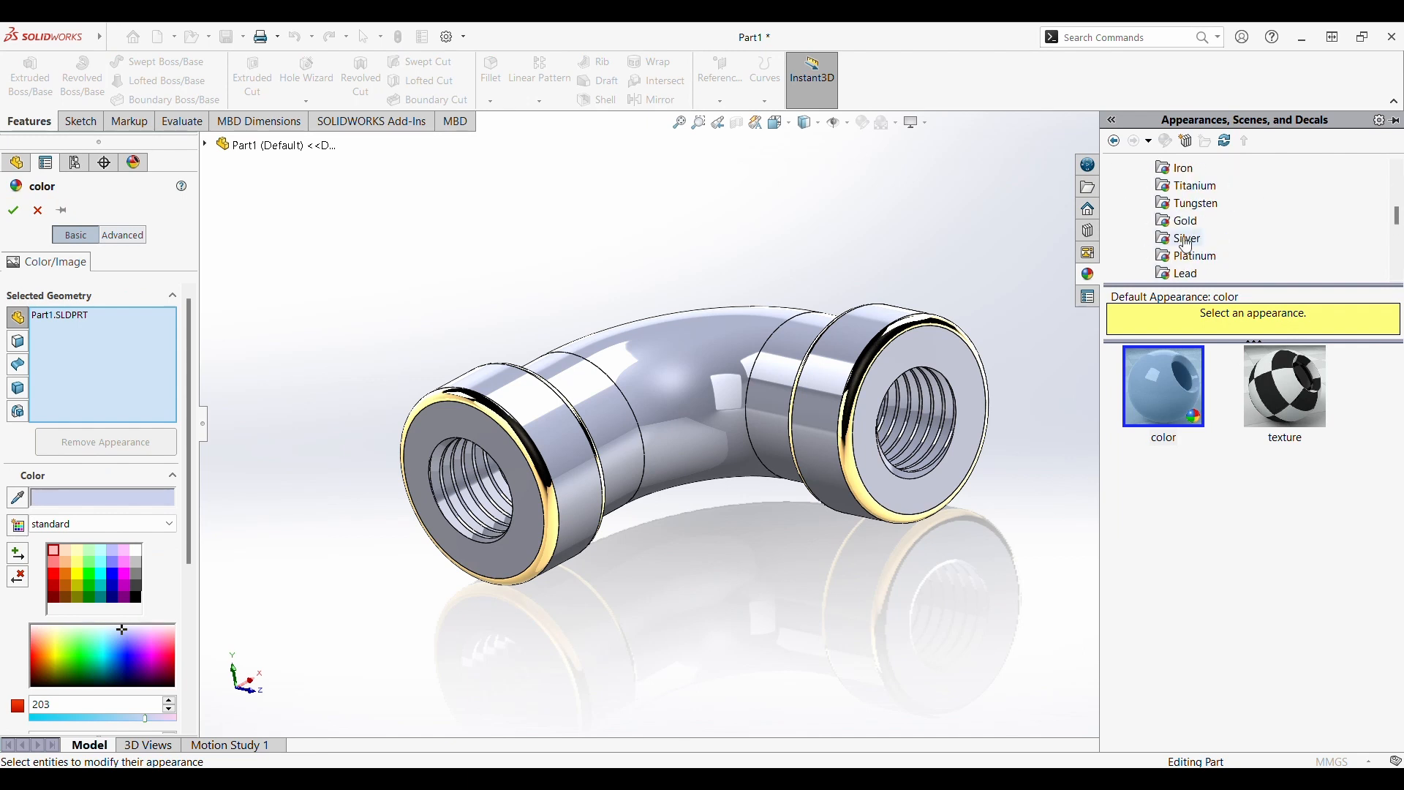
{"action": "left_click", "coordinate": [1178, 220]}
{"action": "left_click", "coordinate": [1189, 397]}
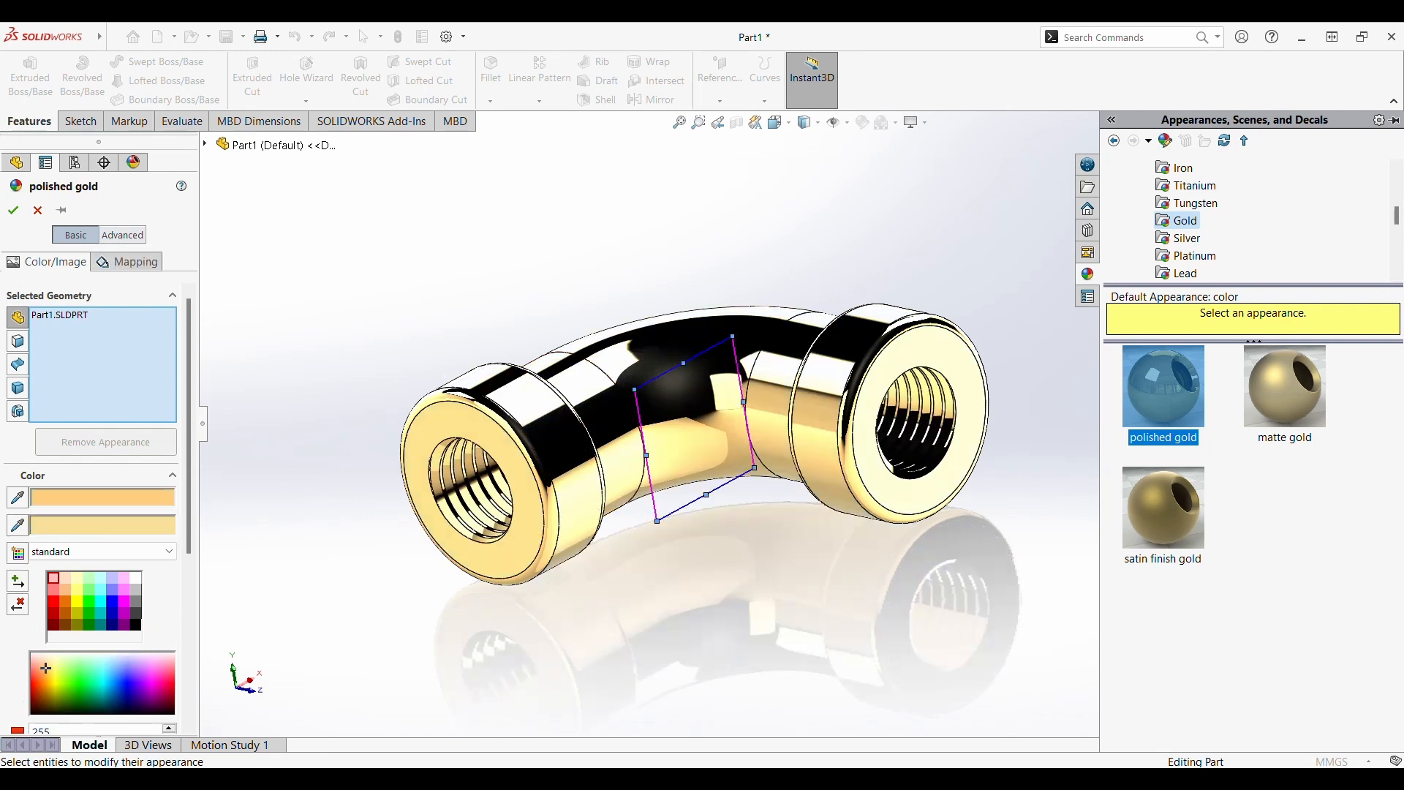
{"action": "left_click", "coordinate": [14, 211]}
{"action": "middle_click_drag", "start_coordinate": [878, 293], "coordinate": [1037, 402]}
{"action": "left_click", "coordinate": [1256, 397]}
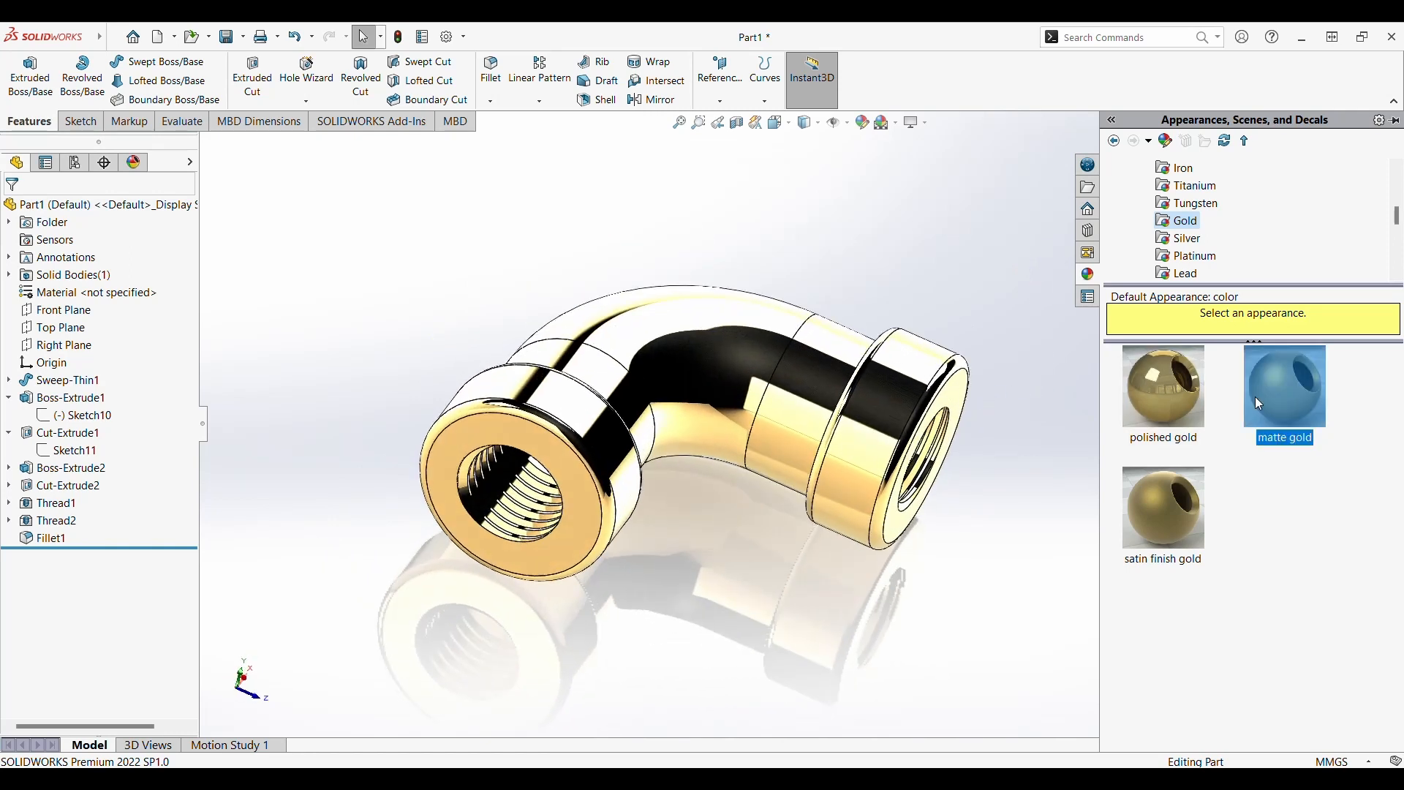
{"action": "left_click", "coordinate": [1174, 503]}
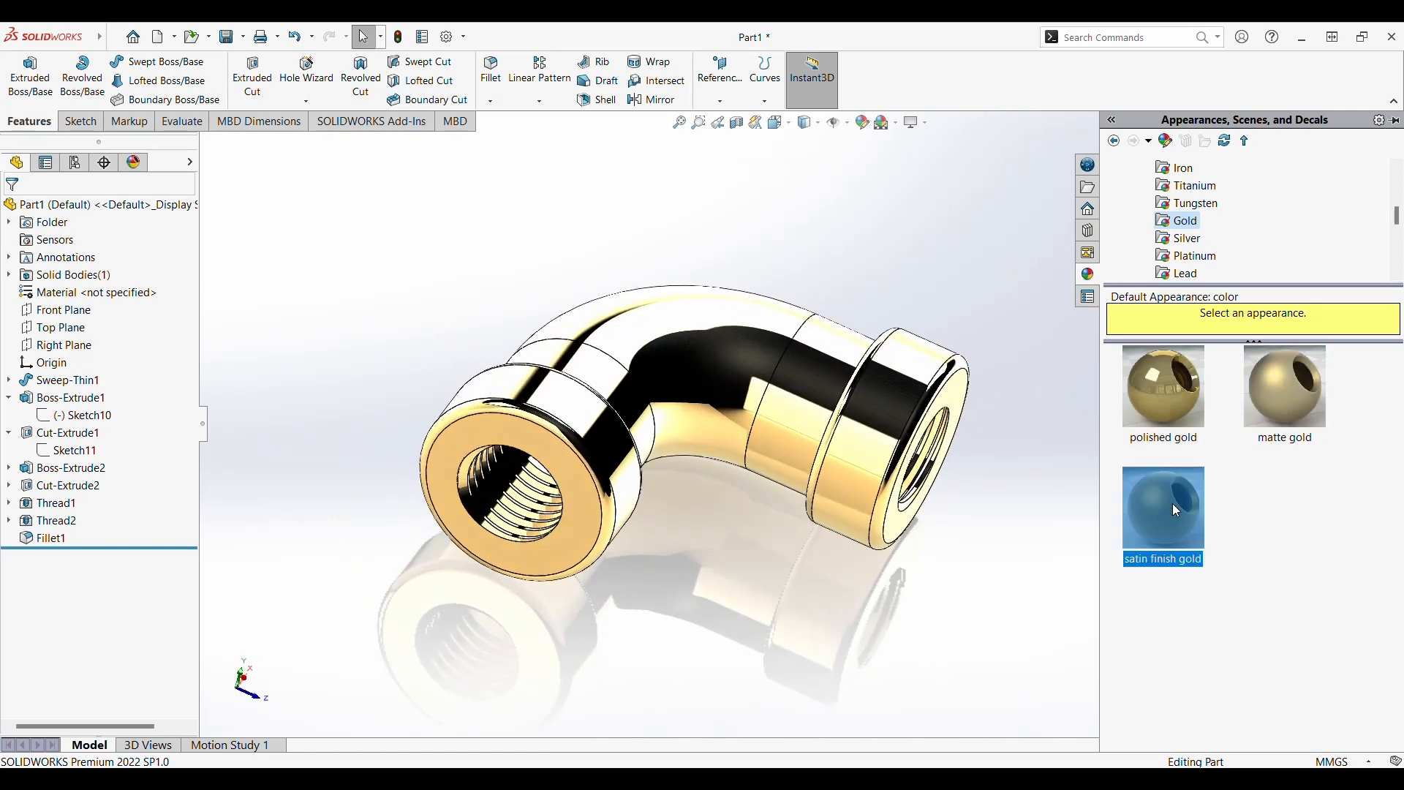
{"action": "left_click", "coordinate": [615, 291]}
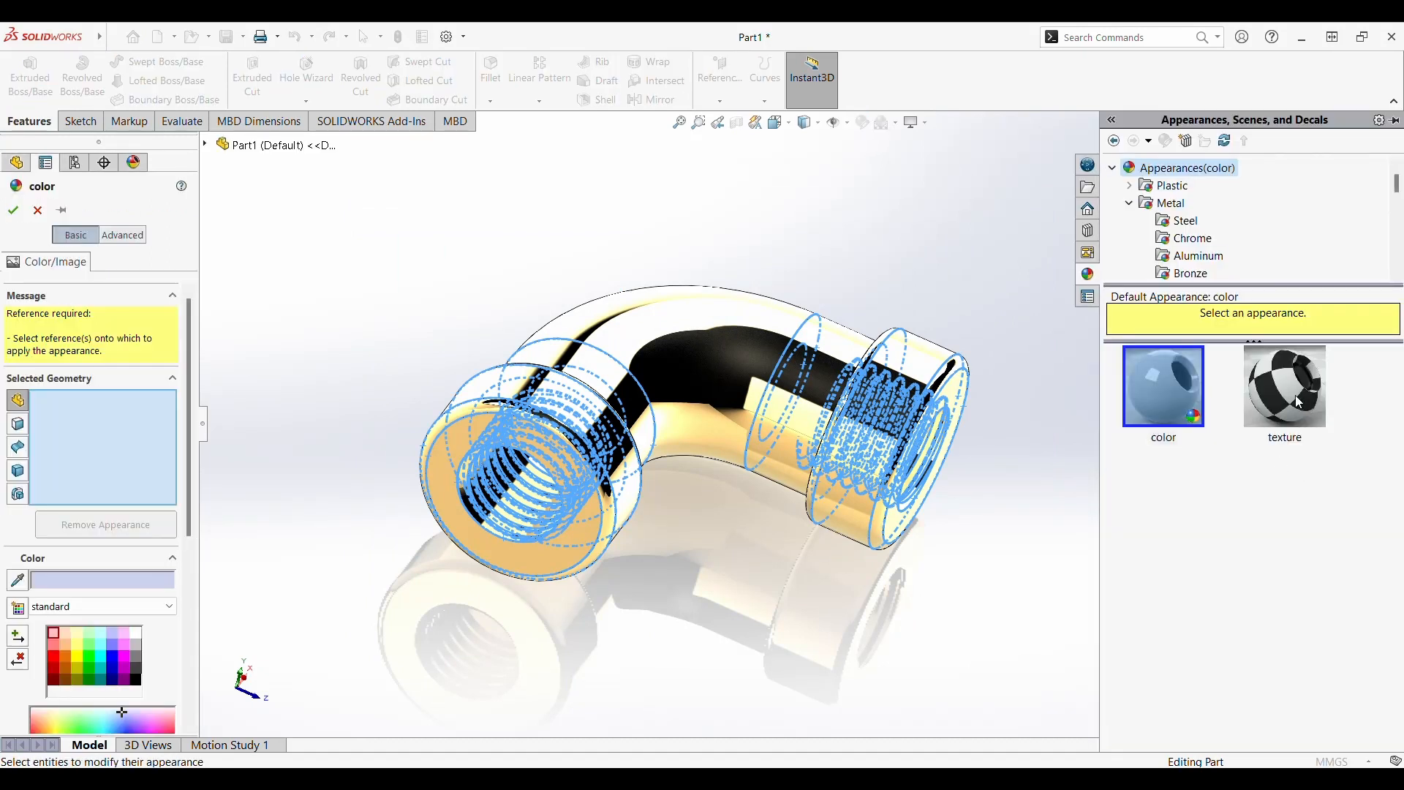
{"action": "scroll", "coordinate": [1239, 246], "scroll_direction": "down", "scroll_amount": 1}
{"action": "scroll", "coordinate": [1208, 251], "scroll_direction": "down", "scroll_amount": 2}
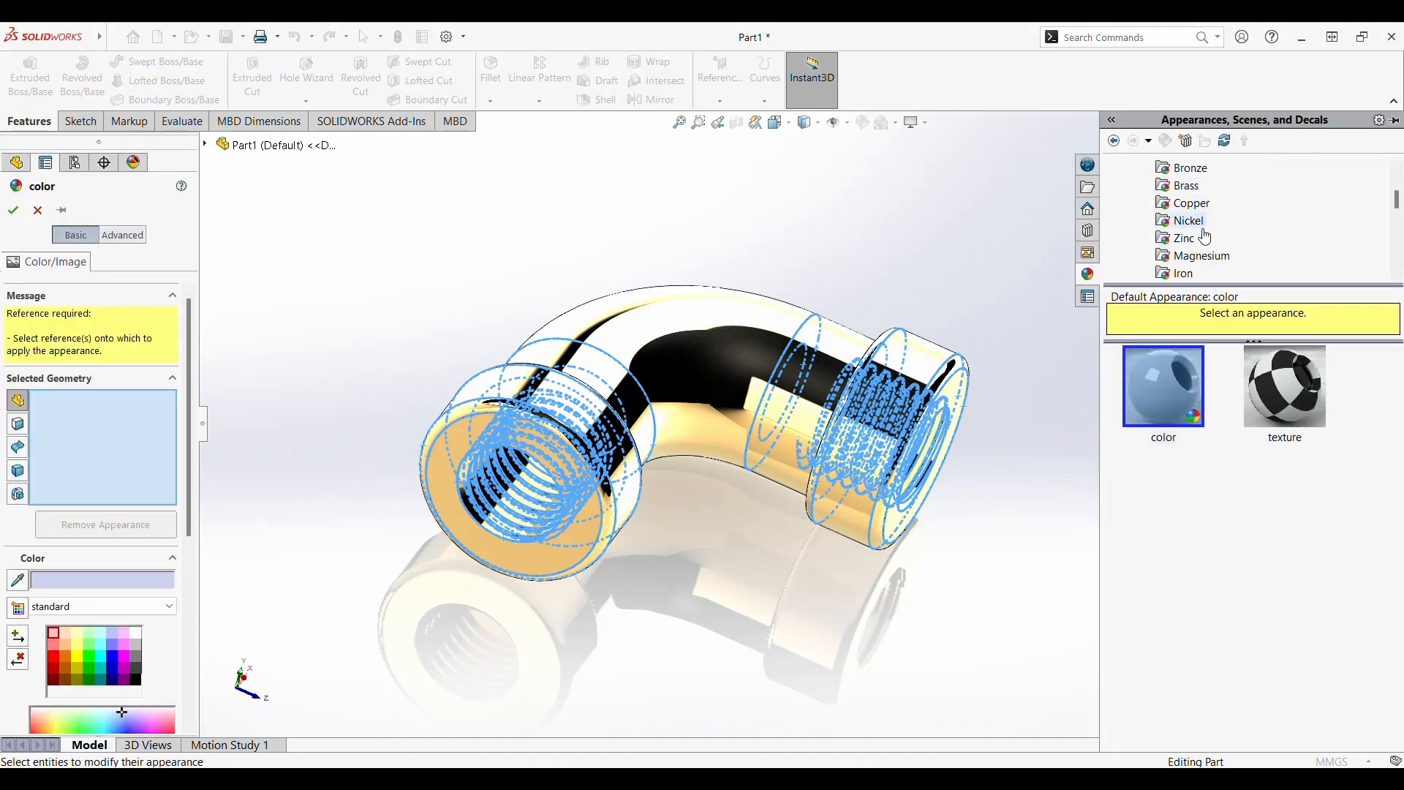
{"action": "left_click", "coordinate": [1190, 282]}
{"action": "left_click", "coordinate": [1266, 383]}
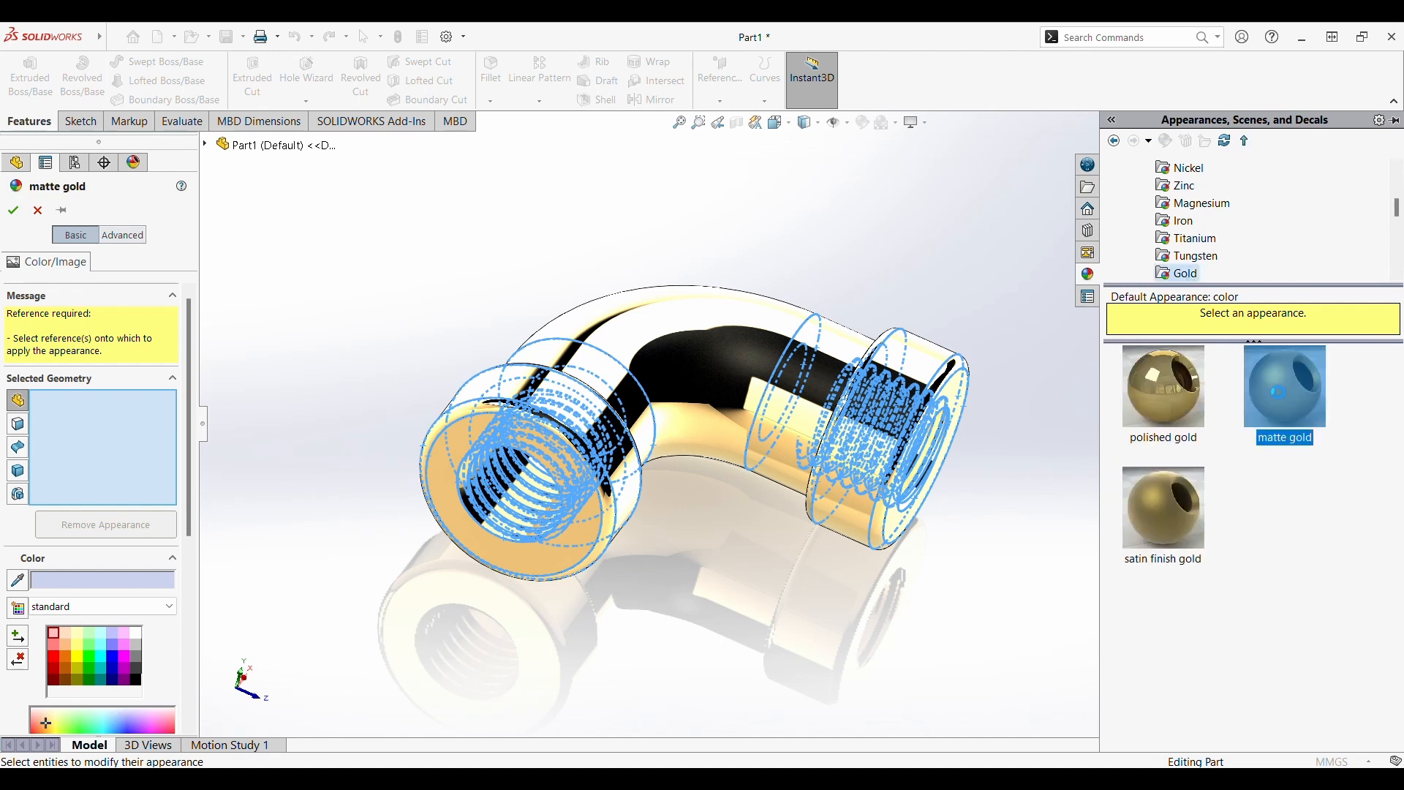
{"action": "left_click", "coordinate": [1150, 498]}
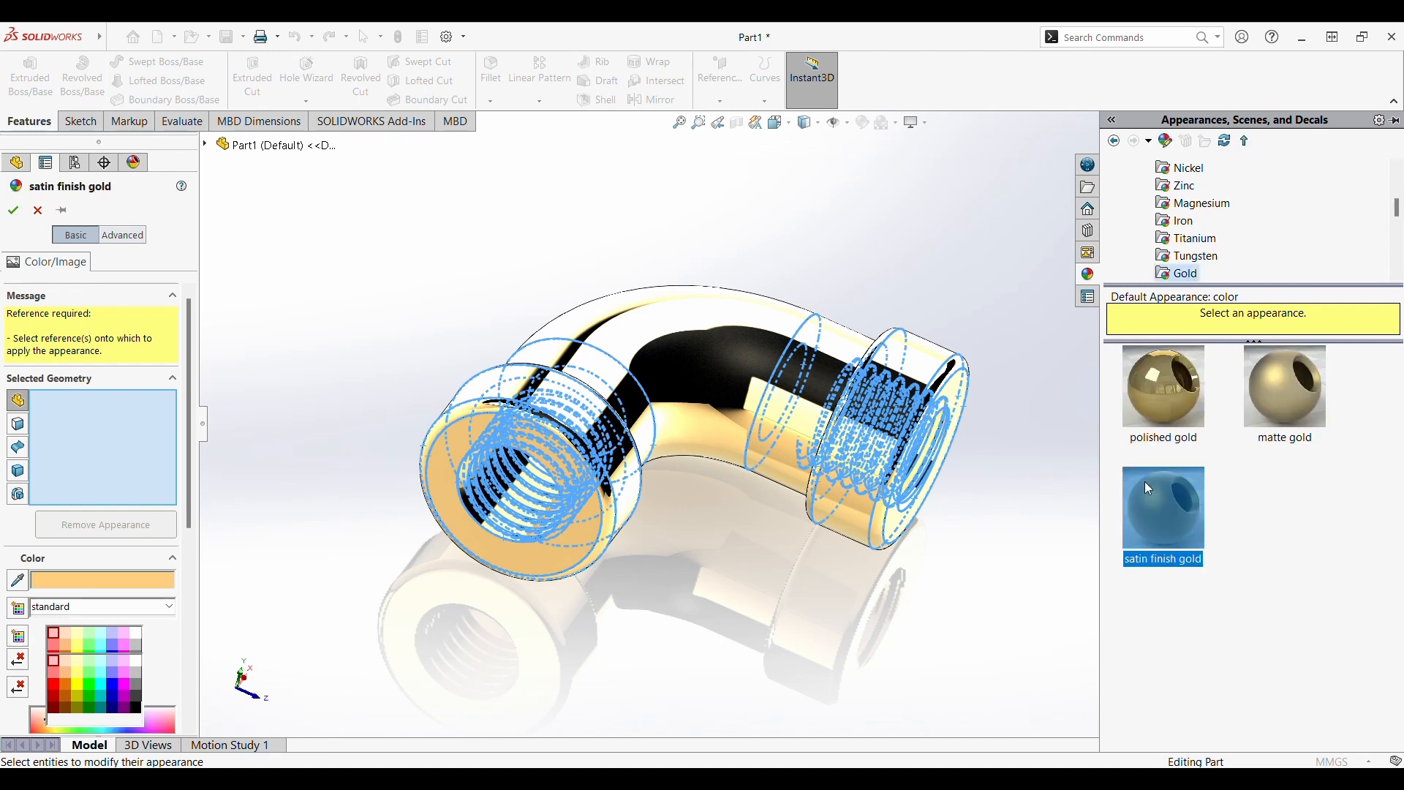
{"action": "left_click", "coordinate": [1158, 379]}
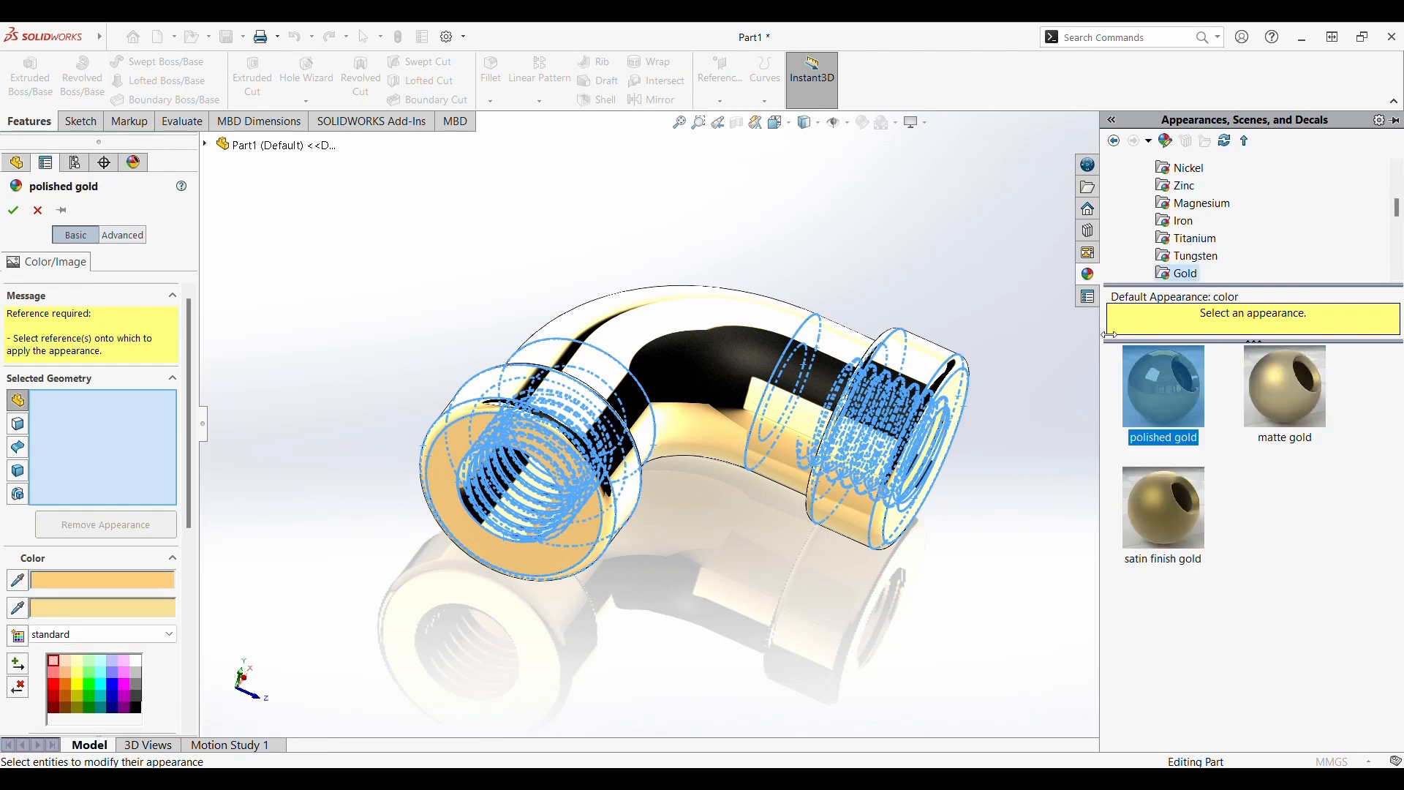
{"action": "left_click", "coordinate": [38, 211]}
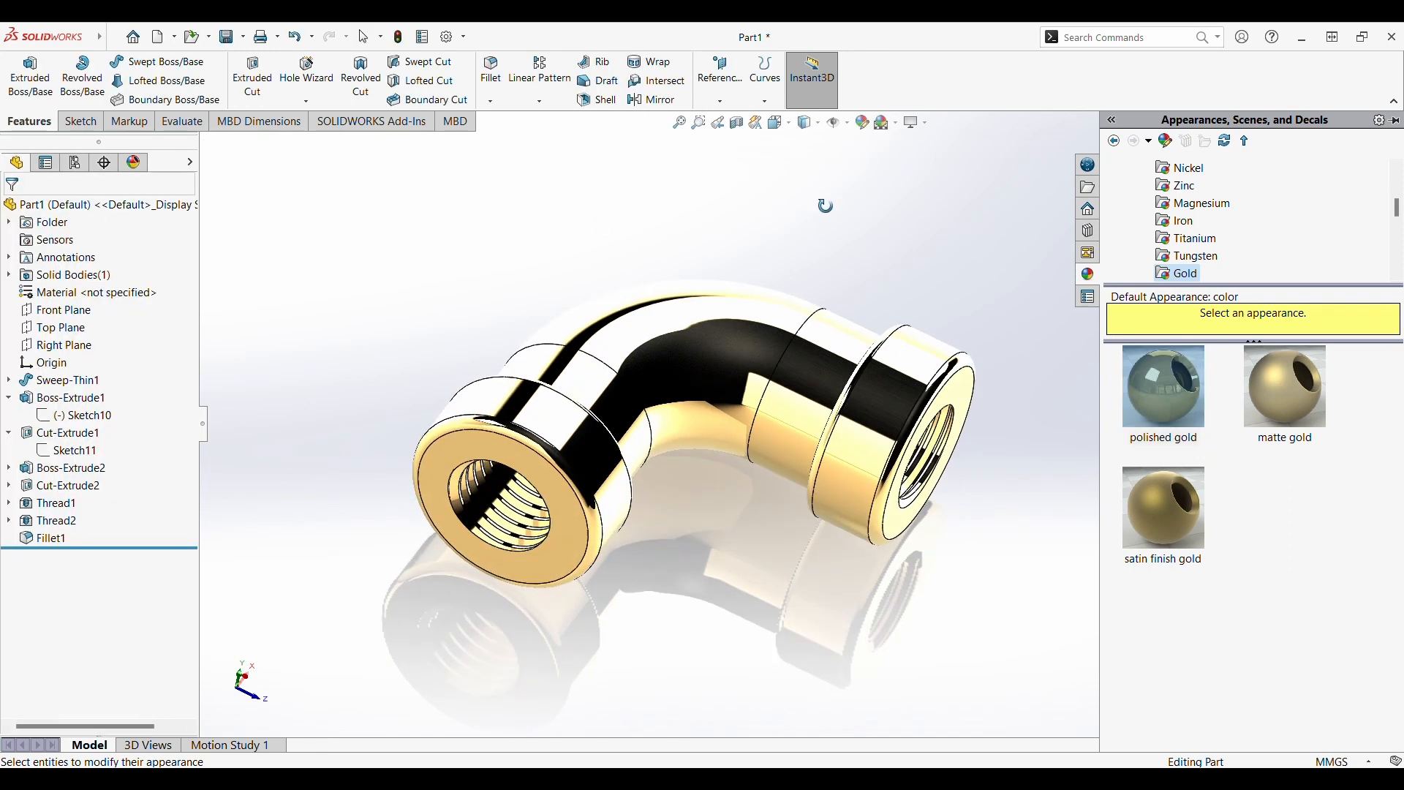